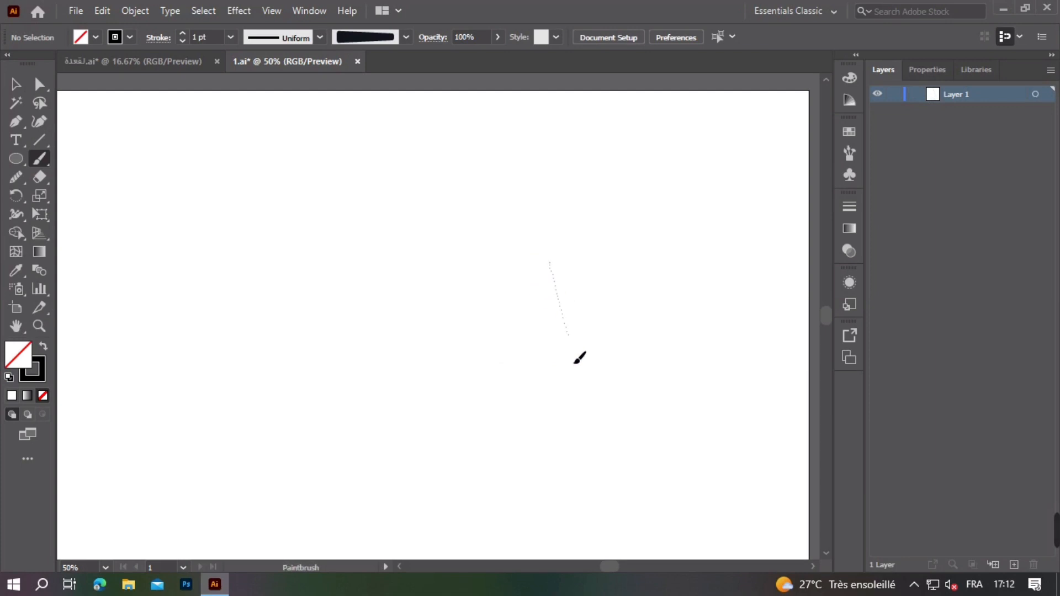
- Paint the Arabic letter lam as one Paintbrush stroke with a long slanted stem and a hook curving up to the left
drag(511, 436, 509, 438)
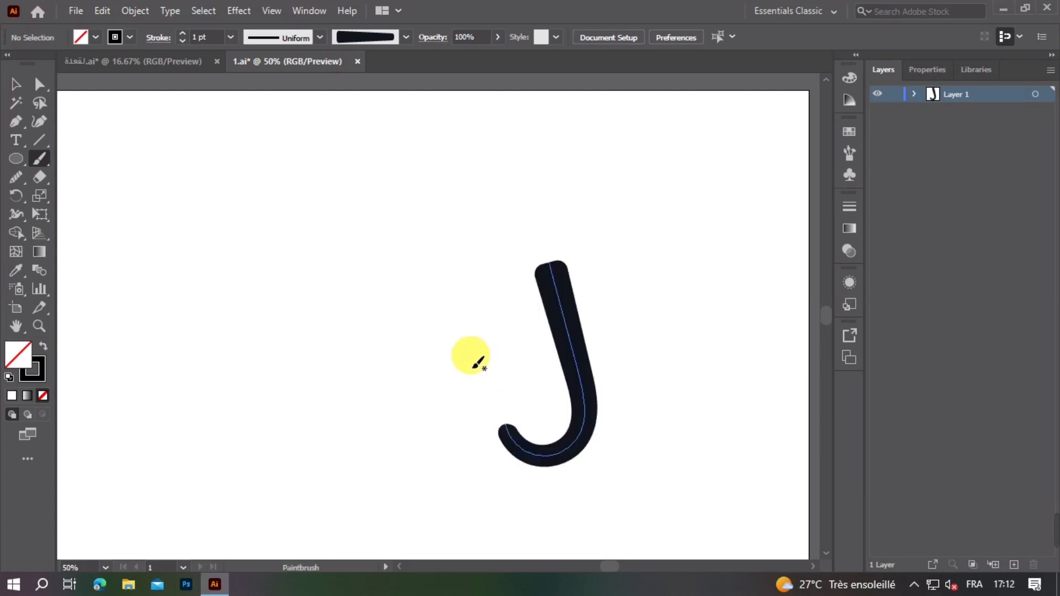
scroll(532, 366, up, 1)
drag(571, 354, 518, 287)
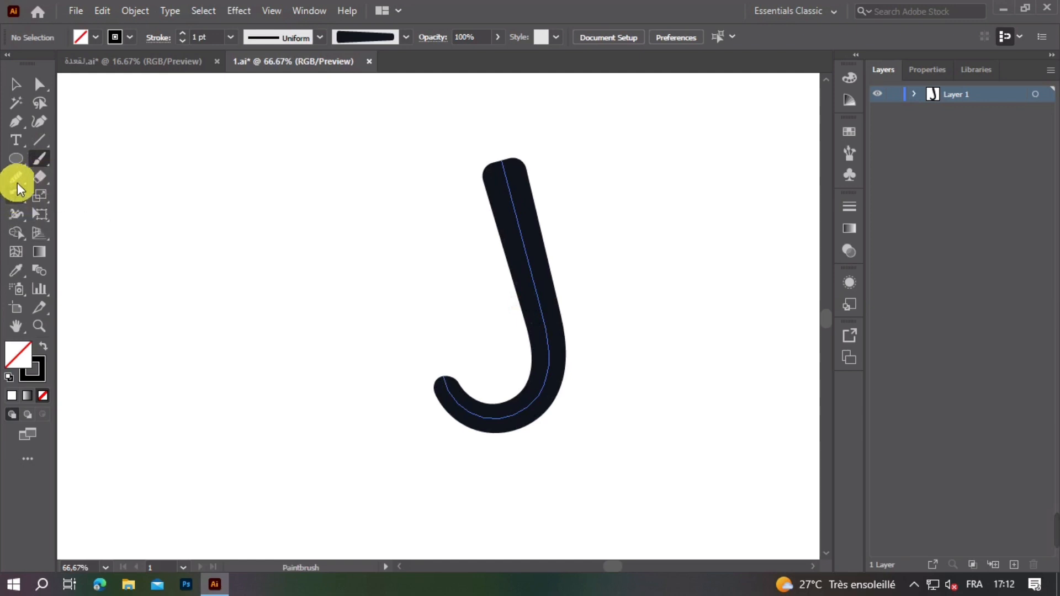
- Select the lam stroke and smooth its path through the stem's bend and the hook with the Smooth tool
scroll(574, 370, up, 2)
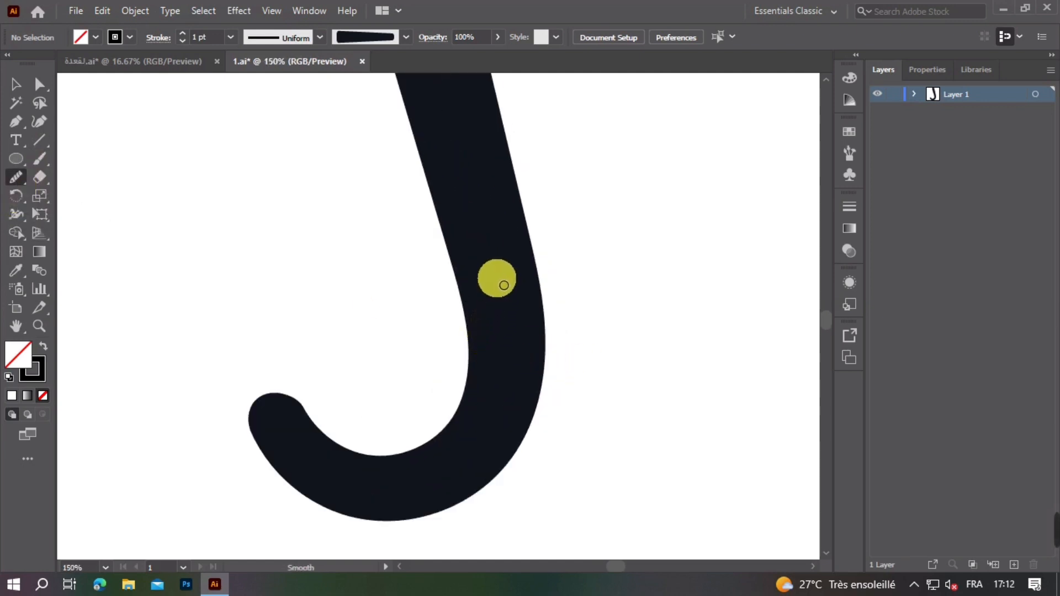
click(29, 94)
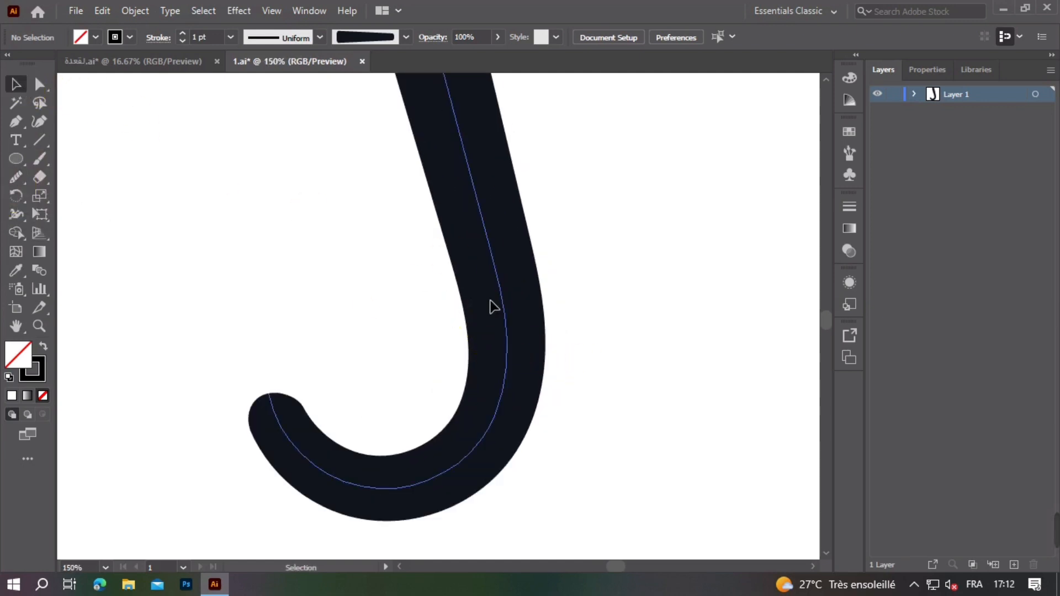
click(490, 303)
click(23, 174)
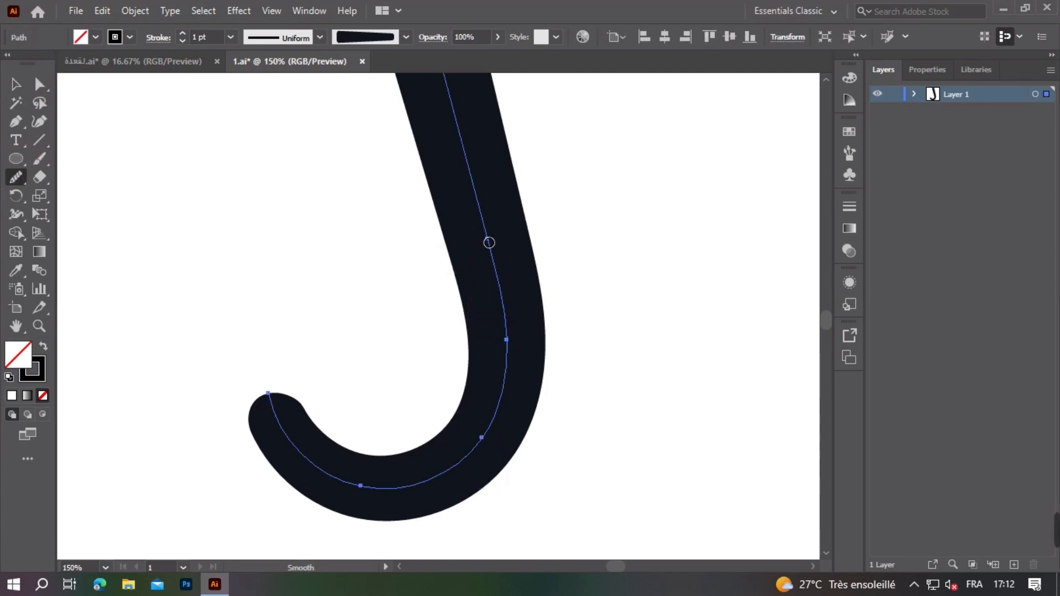
mouse_move(485, 241)
mouse_down()
mouse_move(513, 372)
mouse_move(520, 367)
mouse_up()
drag(272, 415, 303, 448)
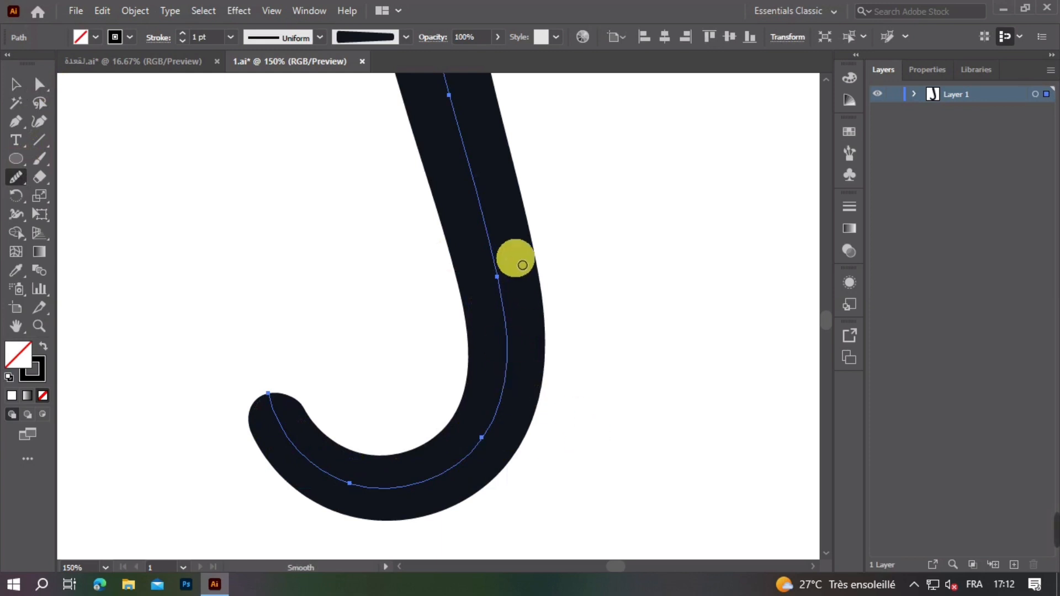
drag(521, 246, 585, 421)
- Narrow the upper end of the lam's stem with the Width tool
click(10, 85)
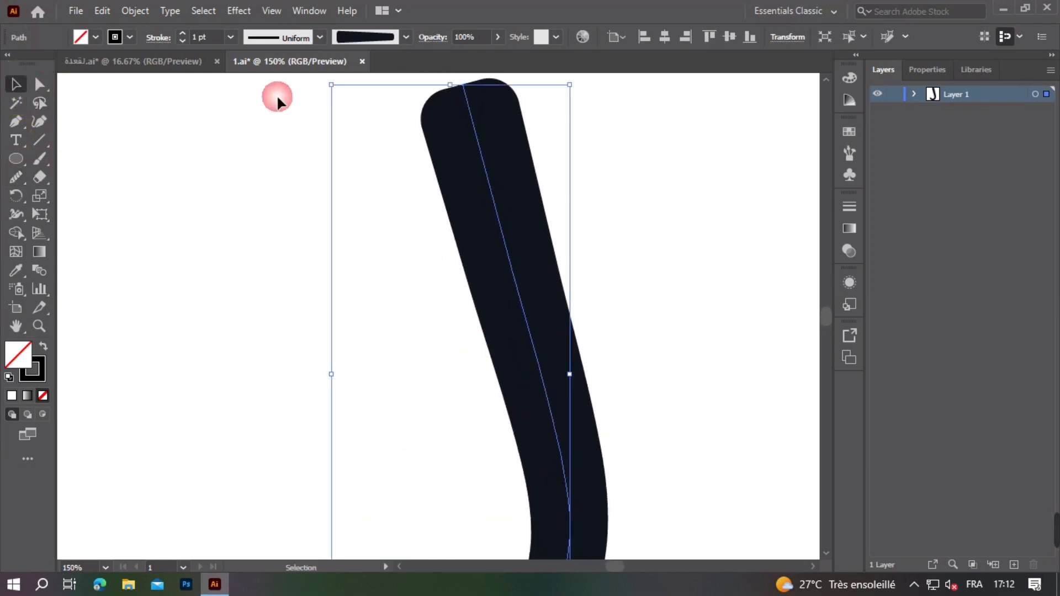
click(16, 216)
drag(493, 159, 478, 229)
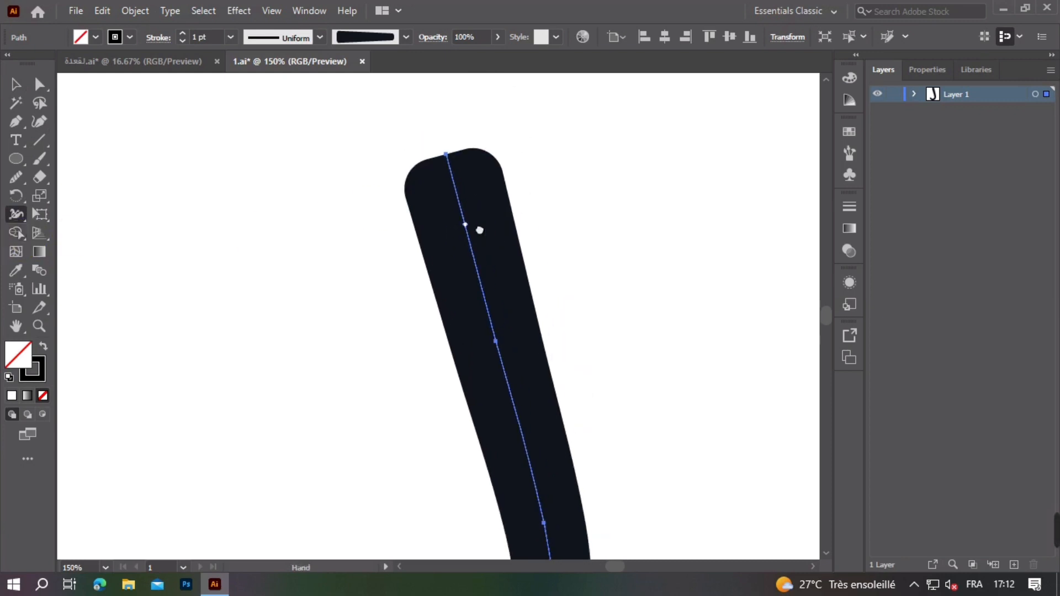
drag(446, 154, 468, 191)
scroll(511, 199, down, 3)
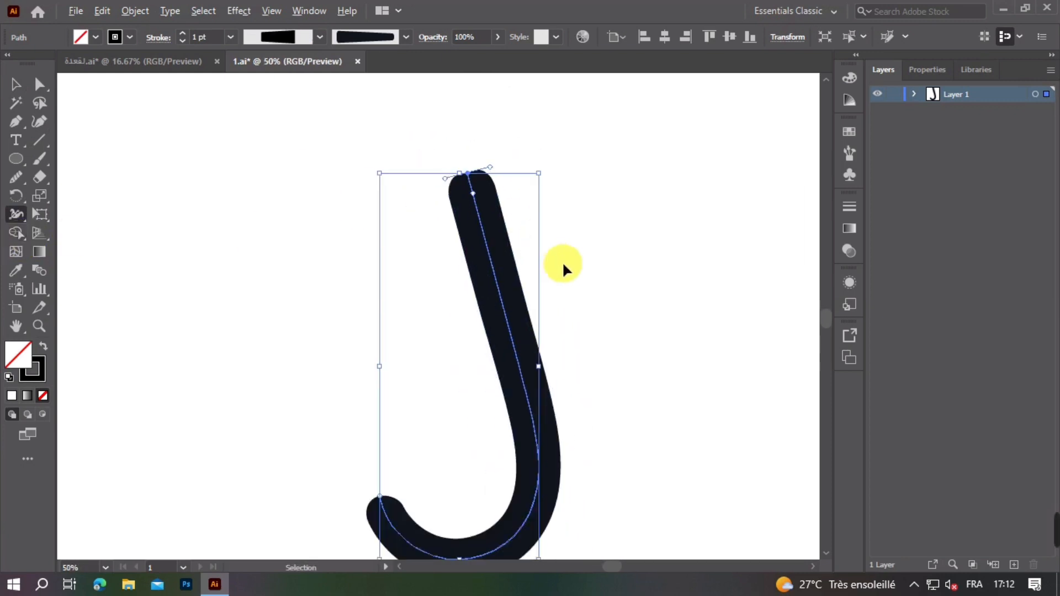
drag(568, 319, 568, 330)
scroll(520, 251, up, 1)
scroll(503, 228, up, 1)
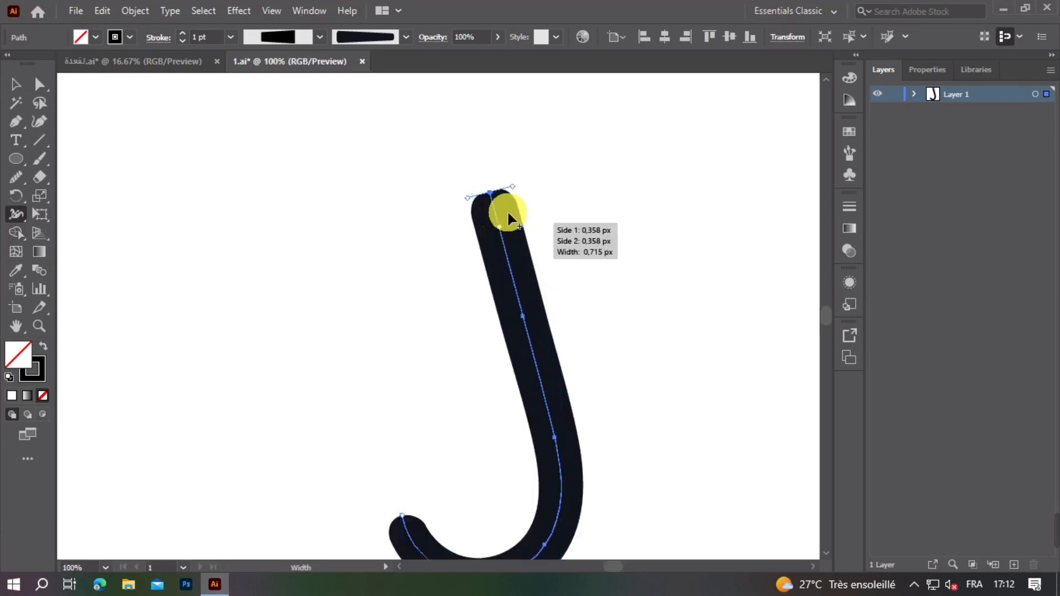
drag(500, 196, 518, 190)
- Smooth the lam's path again along the whole stroke from the top of the stem to the hook, then deselect it
click(14, 180)
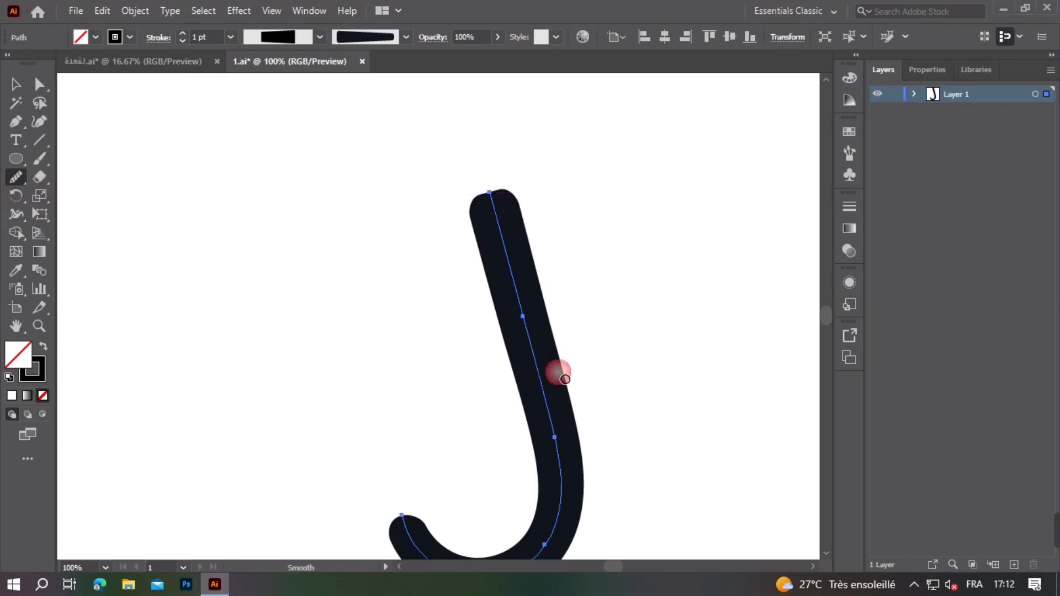
scroll(558, 370, up, 1)
mouse_move(558, 346)
mouse_down()
mouse_move(510, 307)
mouse_move(500, 284)
mouse_move(460, 106)
mouse_up()
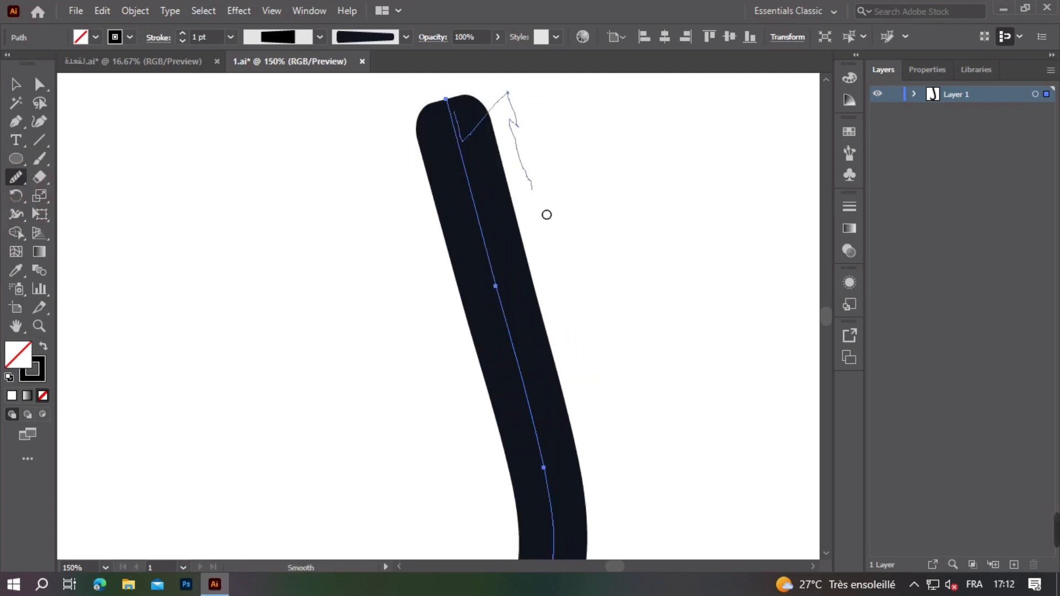
mouse_move(453, 216)
mouse_down()
mouse_move(532, 205)
mouse_move(459, 114)
mouse_up()
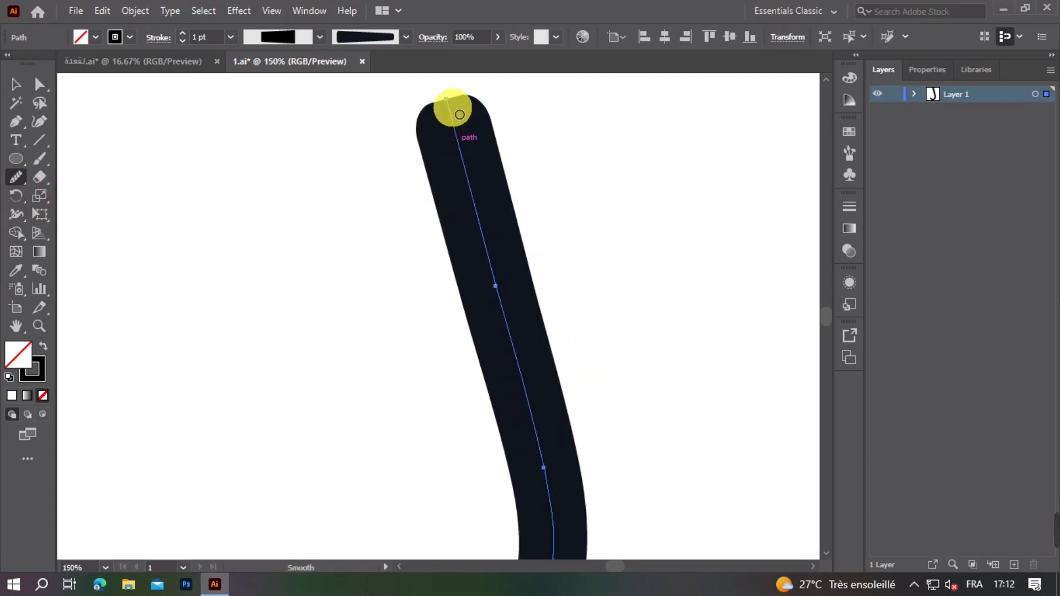
drag(544, 380, 562, 488)
key(space)
mouse_move(550, 438)
mouse_down()
mouse_move(537, 339)
mouse_move(549, 301)
mouse_up()
key(ctrl+1)
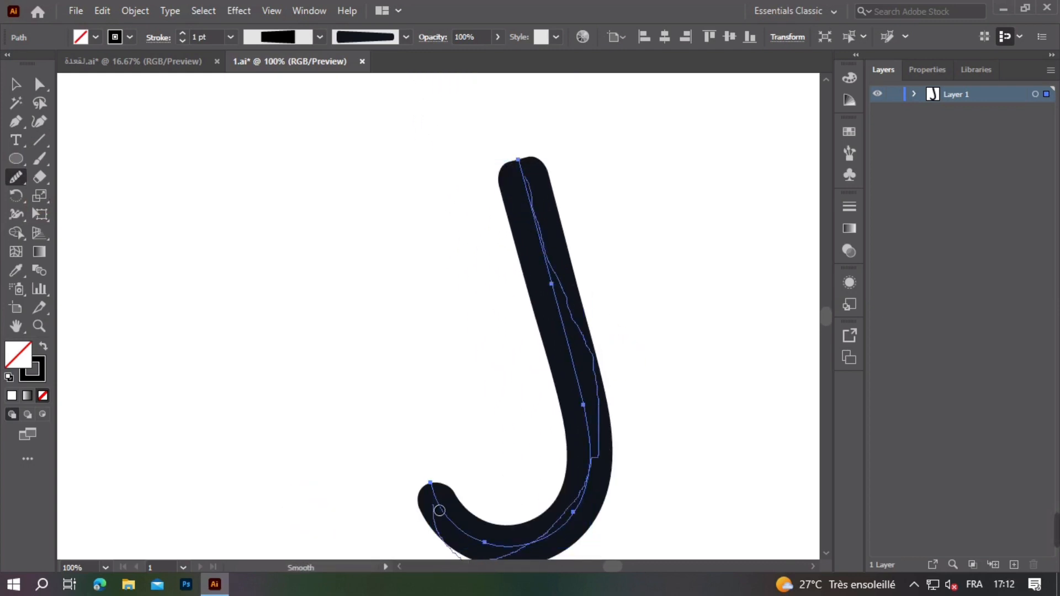
mouse_move(579, 391)
mouse_down()
mouse_move(596, 472)
mouse_move(568, 505)
mouse_up()
click(16, 84)
click(663, 421)
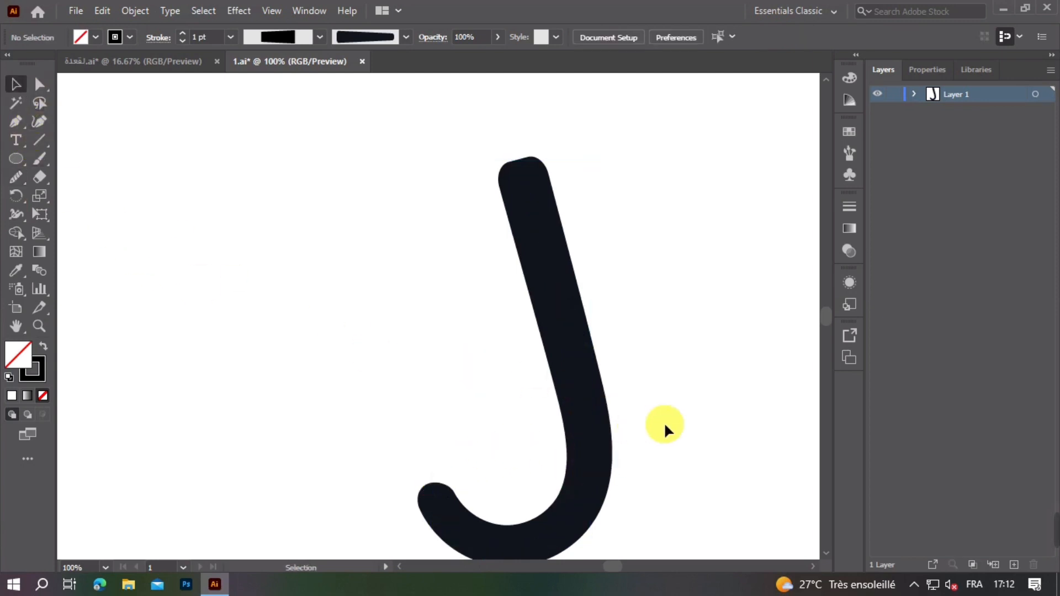
- Paint the Arabic letter waw left of the lam as one stroke with an upper loop and a curved tail
scroll(663, 412, down, 2)
drag(664, 407, 674, 298)
scroll(616, 320, up, 1)
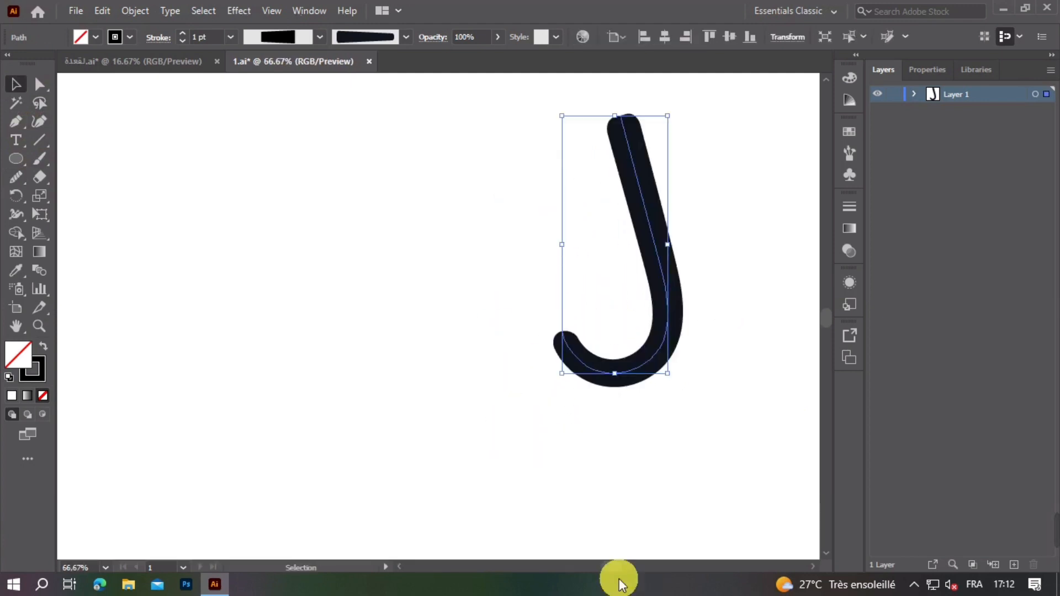
click(39, 159)
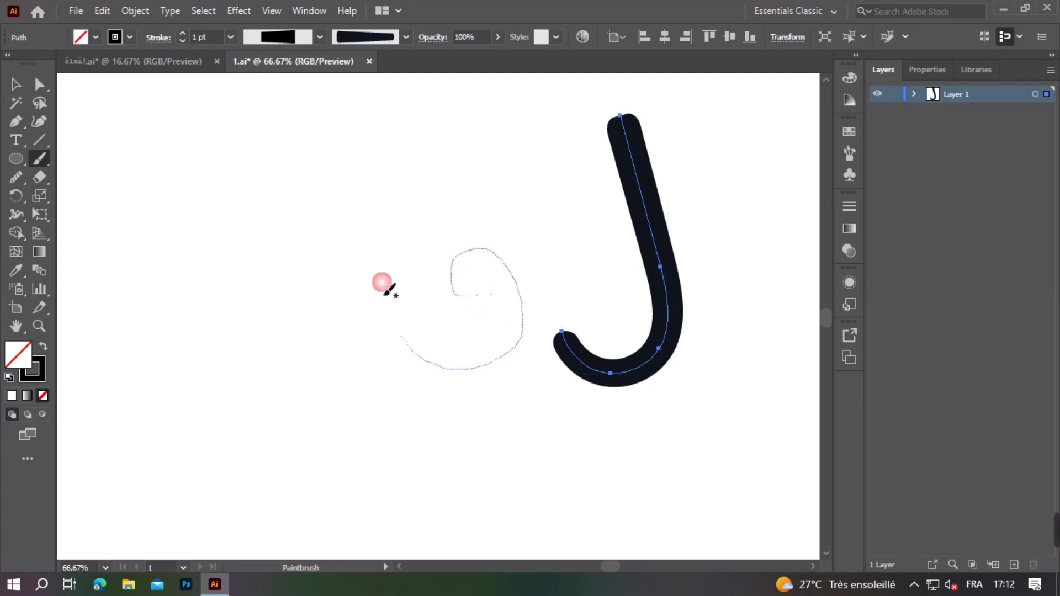
drag(384, 287, 390, 285)
- Extend the inner end of the waw's loop with the Curvature tool until it crosses the letter's stem
scroll(473, 319, up, 2)
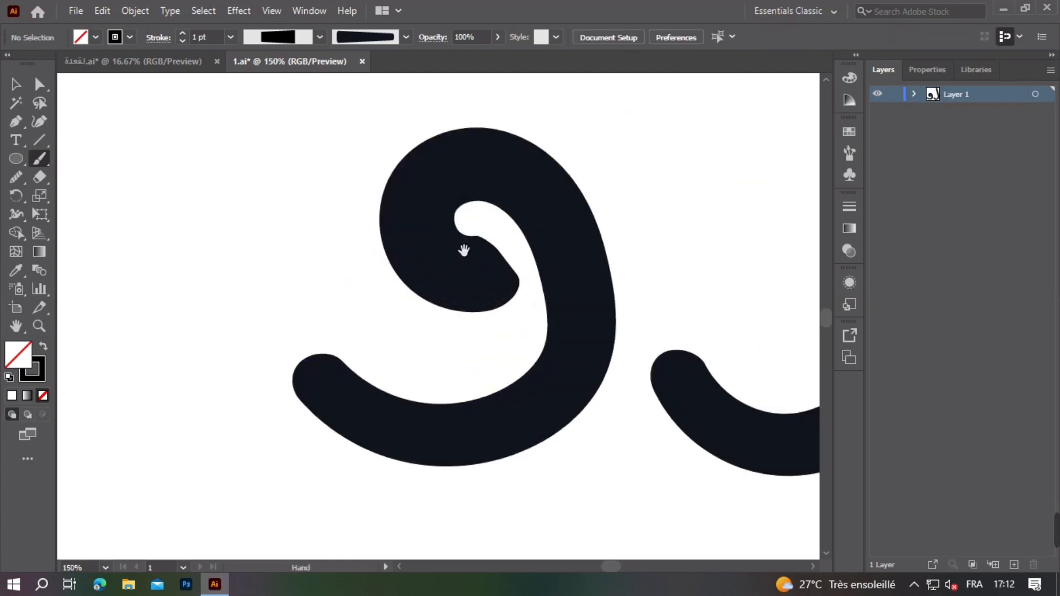
drag(463, 250, 442, 293)
click(40, 122)
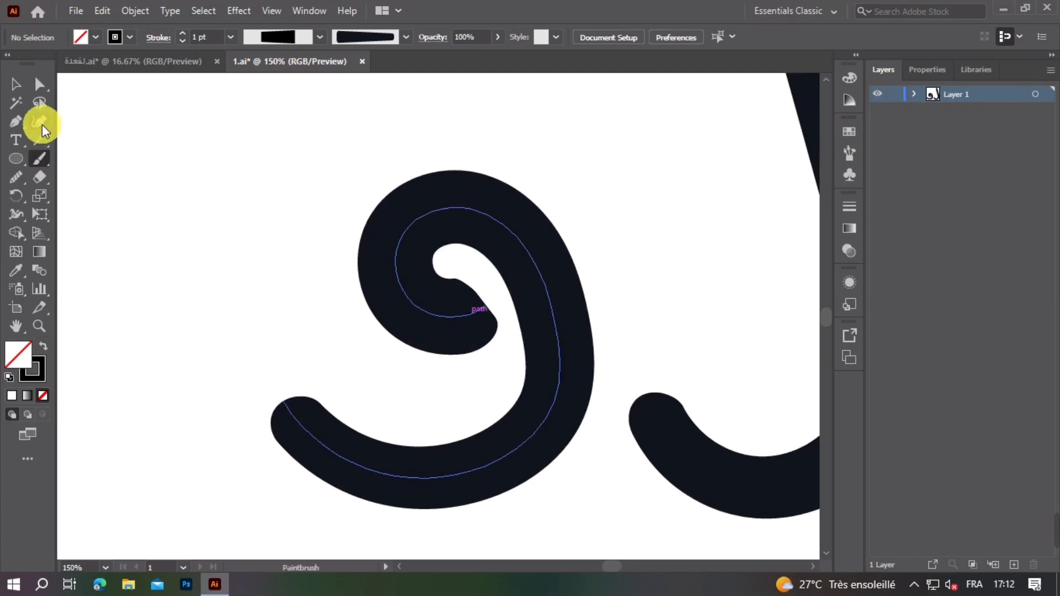
click(490, 307)
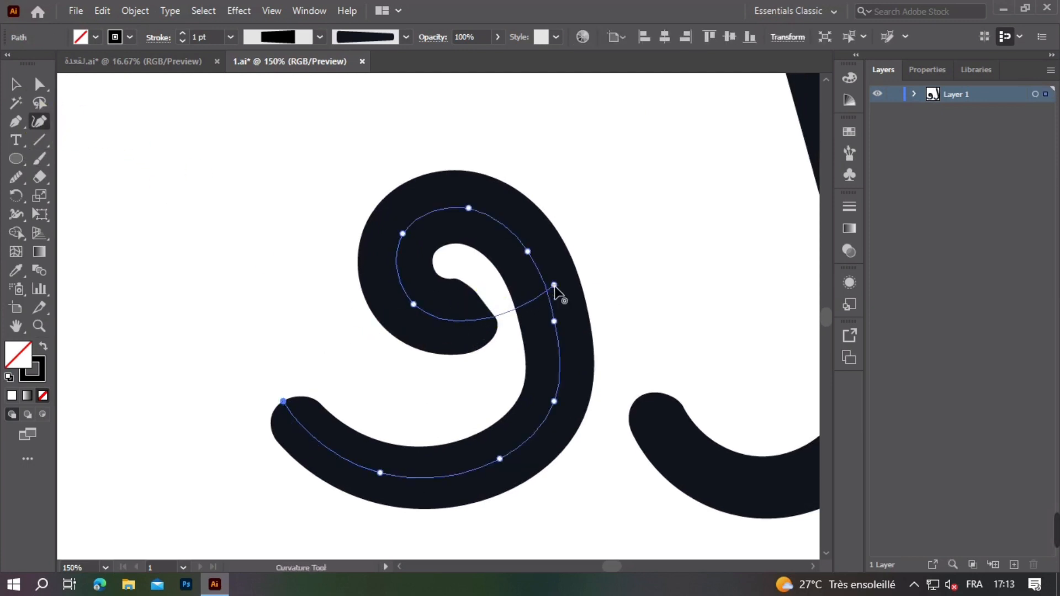
drag(553, 285, 553, 285)
- Reposition the anchor points along the waw's loop and at its extended end to make the loop rounder and closed
drag(402, 233, 407, 241)
key(ctrl+z)
drag(413, 304, 412, 310)
click(496, 321)
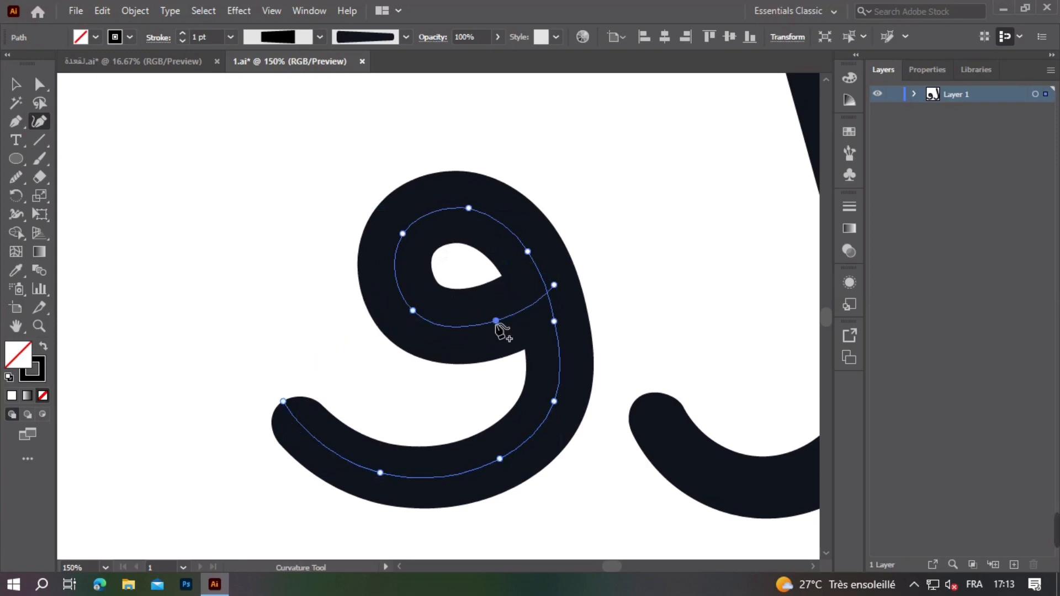
drag(496, 321, 494, 324)
drag(553, 285, 555, 262)
drag(486, 318, 440, 297)
drag(507, 380, 503, 378)
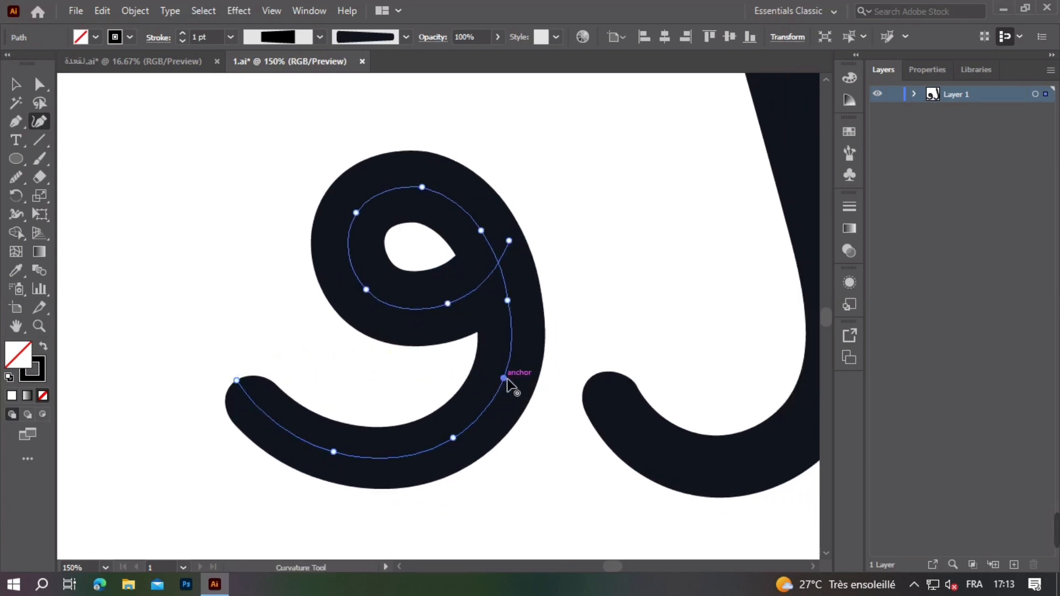
- Smooth the waw's path around the loop, down the stem and along the tail with the Smooth tool
click(16, 177)
scroll(447, 298, up, 2)
drag(396, 165, 386, 300)
drag(384, 209, 238, 301)
drag(410, 350, 394, 332)
drag(343, 190, 524, 345)
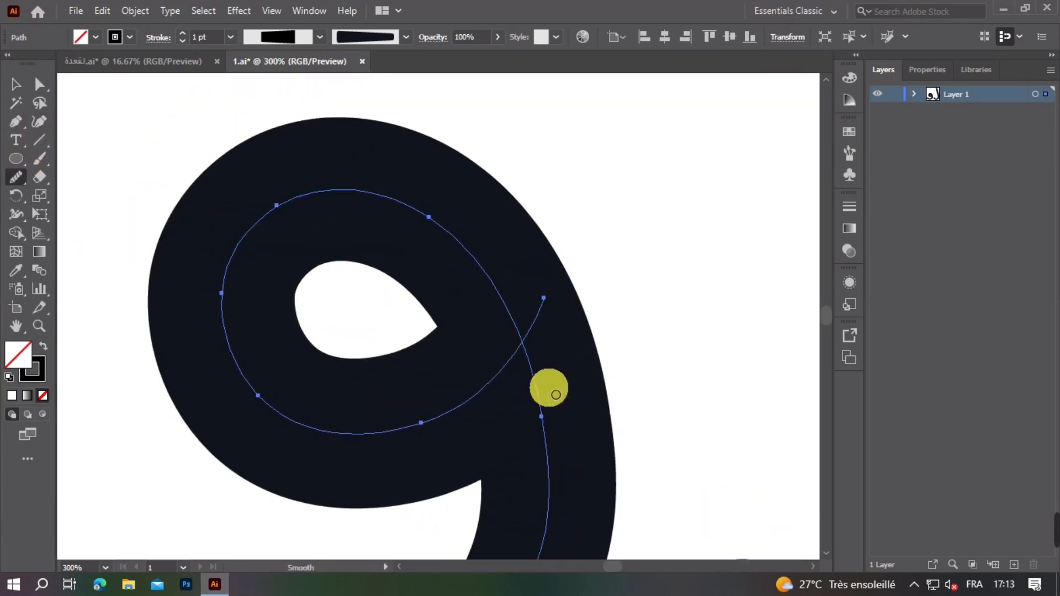
drag(556, 395, 542, 218)
drag(531, 259, 513, 452)
drag(386, 458, 580, 354)
mouse_move(177, 296)
mouse_down()
mouse_move(251, 381)
mouse_move(464, 452)
mouse_up()
scroll(623, 411, down, 2)
scroll(627, 418, up, 3)
mouse_move(739, 246)
mouse_down()
mouse_move(703, 355)
mouse_move(332, 440)
mouse_up()
mouse_move(764, 127)
mouse_down()
mouse_move(154, 398)
mouse_move(135, 383)
mouse_up()
scroll(554, 375, down, 2)
drag(587, 249, 480, 367)
scroll(496, 353, down, 2)
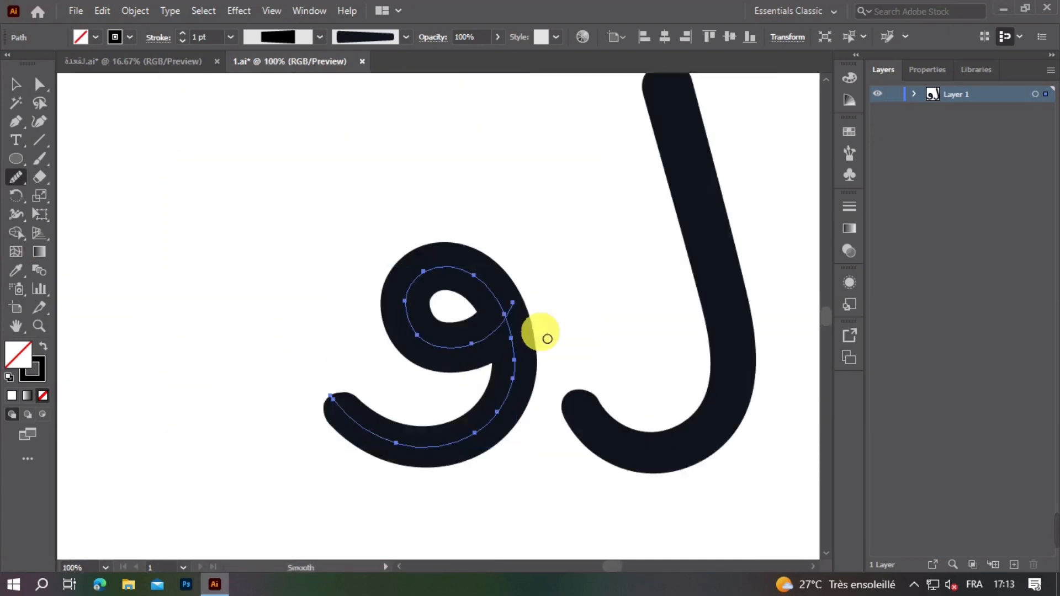
drag(547, 339, 461, 313)
- Move the waw right so that its stem overlaps the end of the lam's hook
key(v)
drag(430, 362, 521, 362)
scroll(515, 368, down, 2)
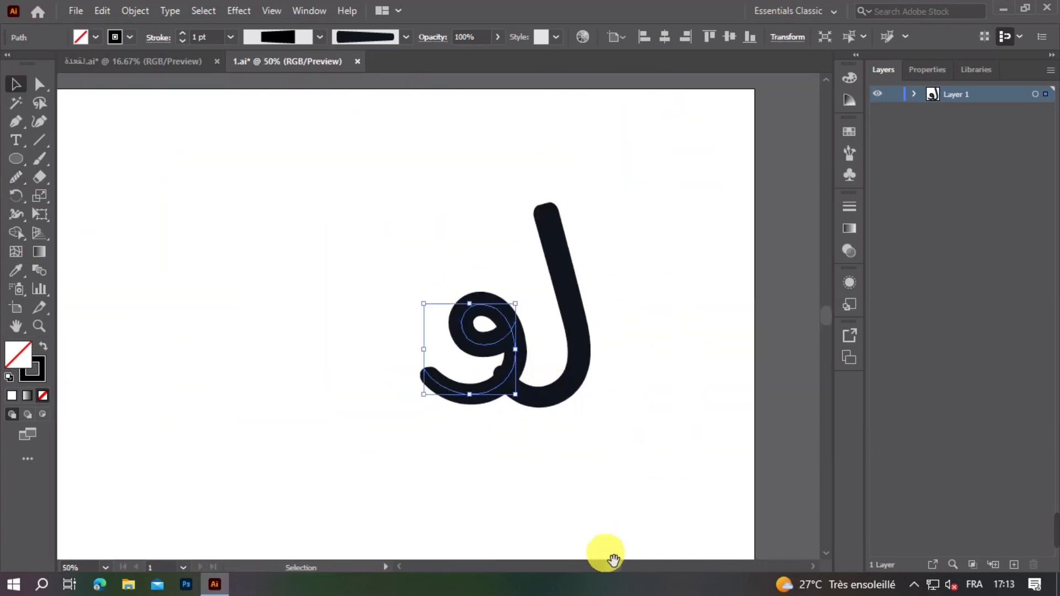
click(525, 359)
scroll(527, 353, up, 1)
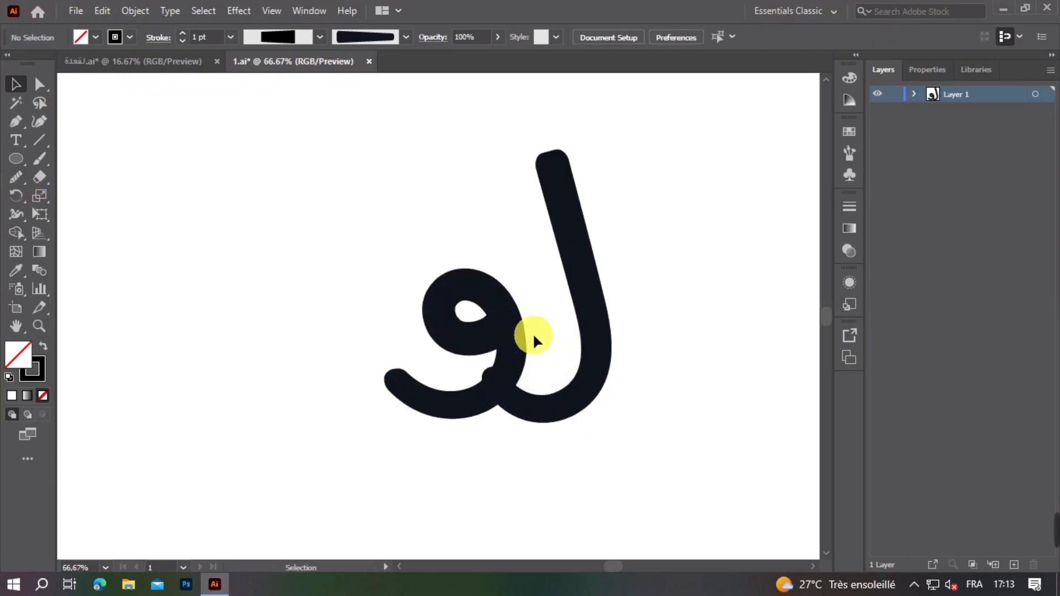
- Shorten the lam's stem slightly by moving its top anchor point down with the Curvature tool
click(594, 254)
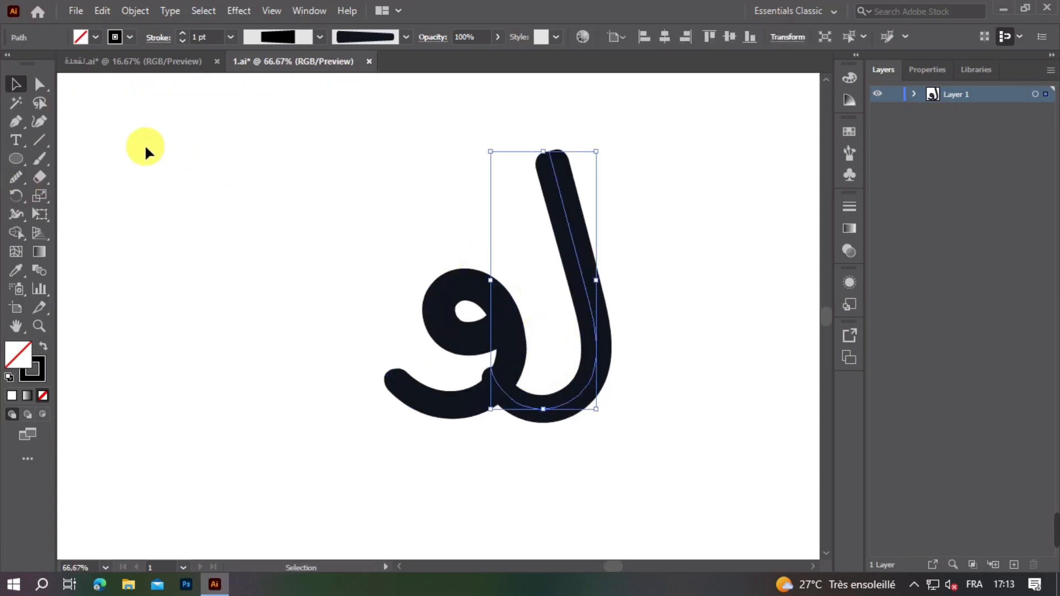
click(50, 126)
mouse_move(550, 155)
mouse_down()
mouse_move(573, 159)
mouse_move(549, 158)
mouse_move(553, 168)
mouse_up()
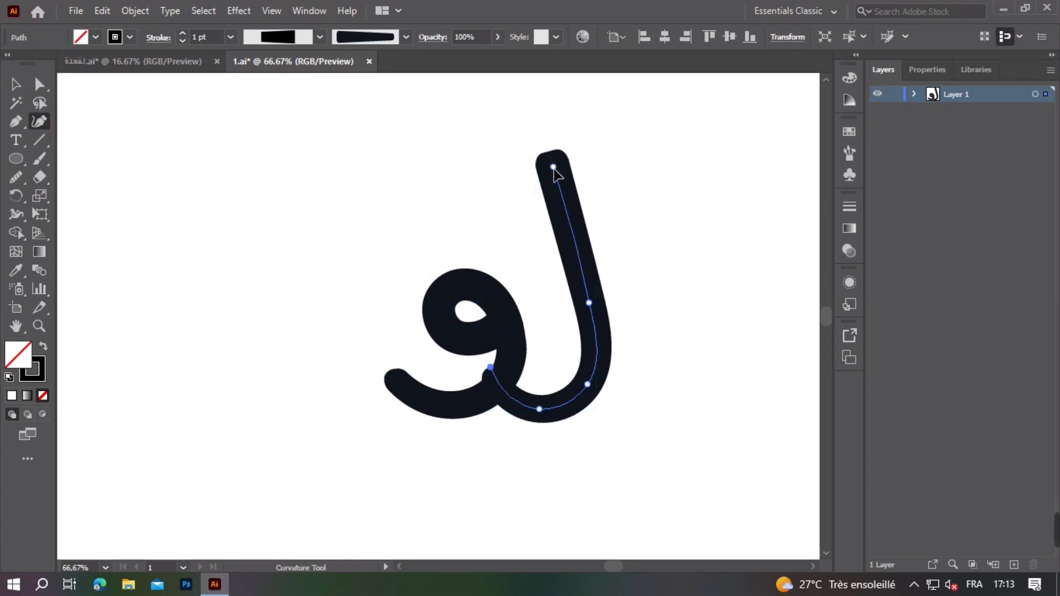
click(16, 84)
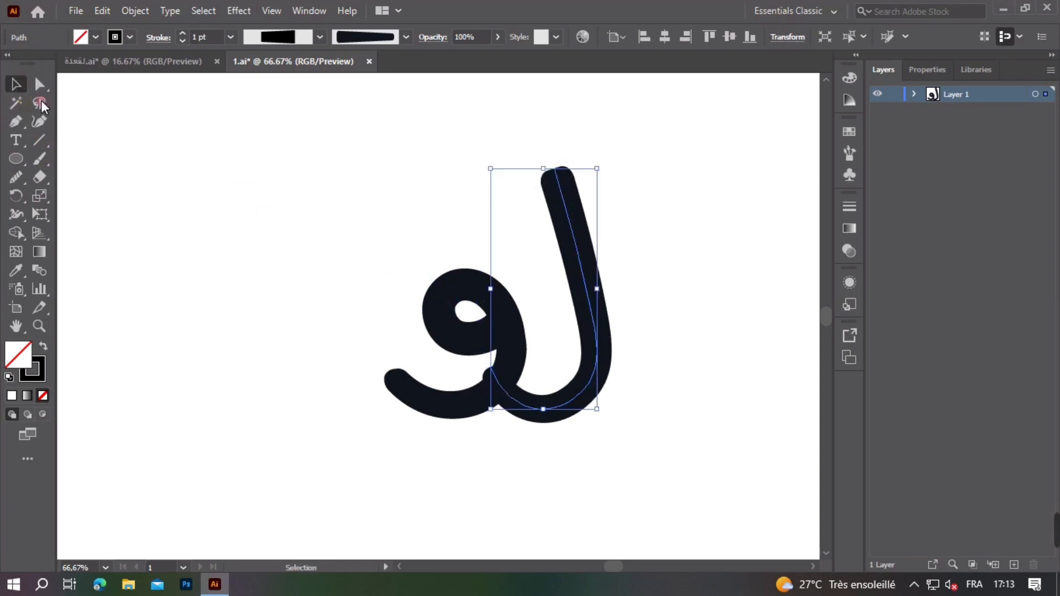
- Adjust the waw's horizontal position so that it sits closer to the lam, with its stem crossing the lam's hook
drag(459, 406, 494, 410)
click(606, 402)
scroll(583, 368, up, 2)
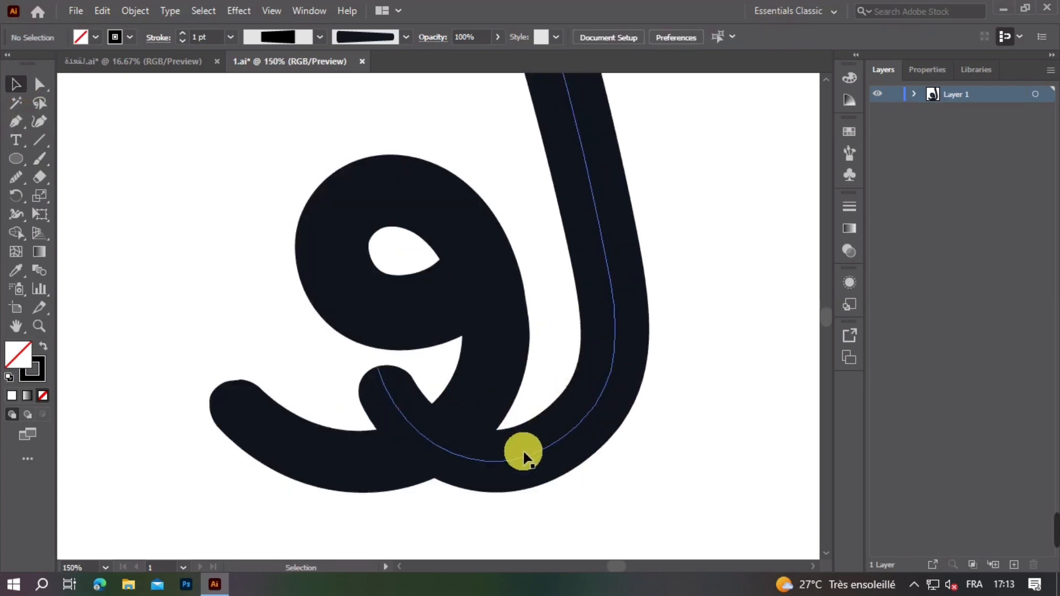
click(505, 458)
drag(495, 381, 478, 379)
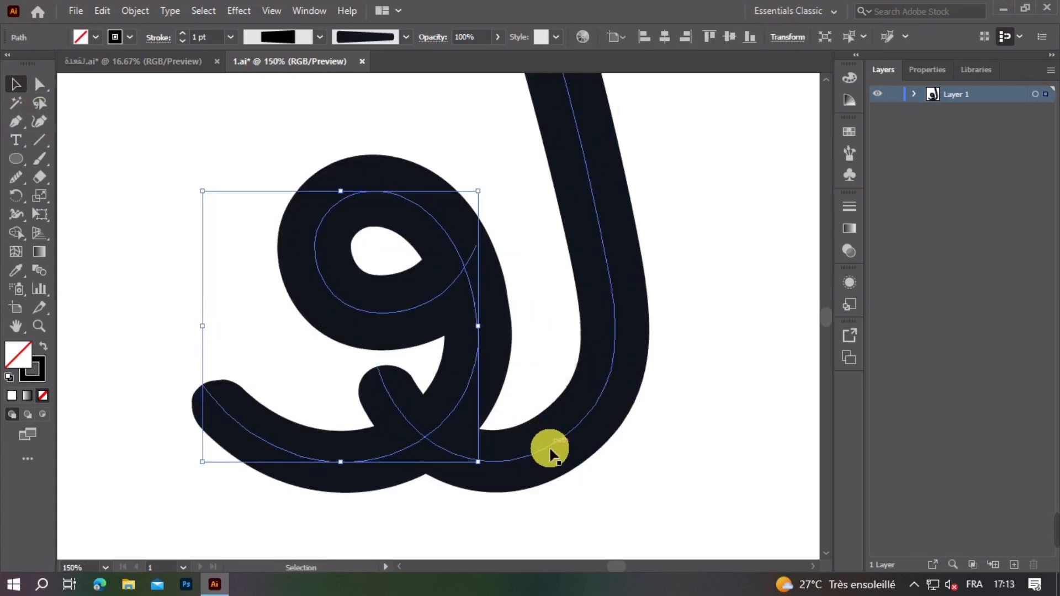
- Reshape the lam's hook with the Curvature tool so that its end meets the waw's path and the curve joins smoothly
click(549, 445)
click(39, 122)
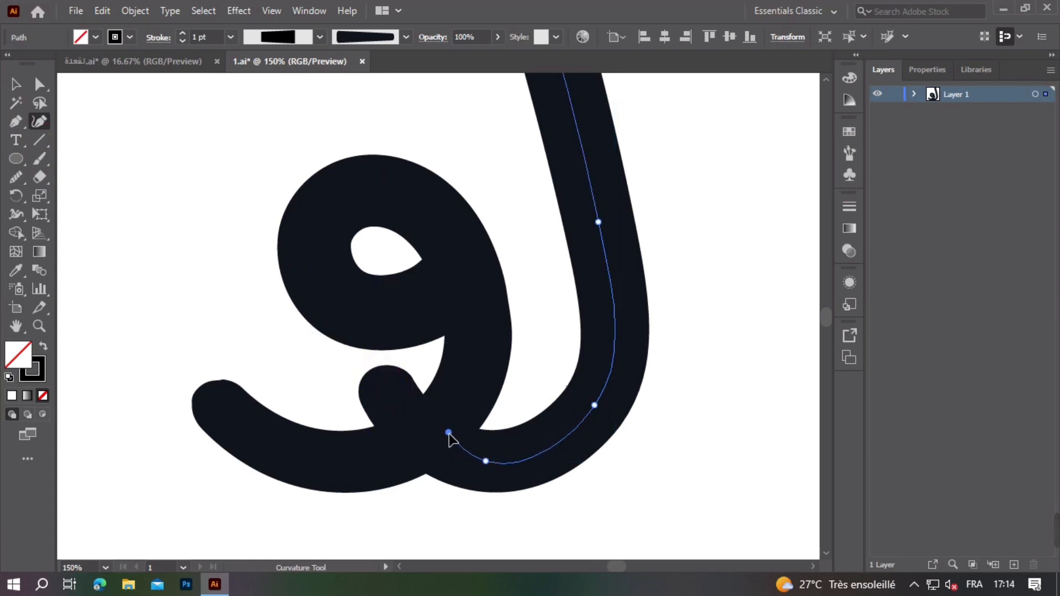
click(448, 434)
click(495, 467)
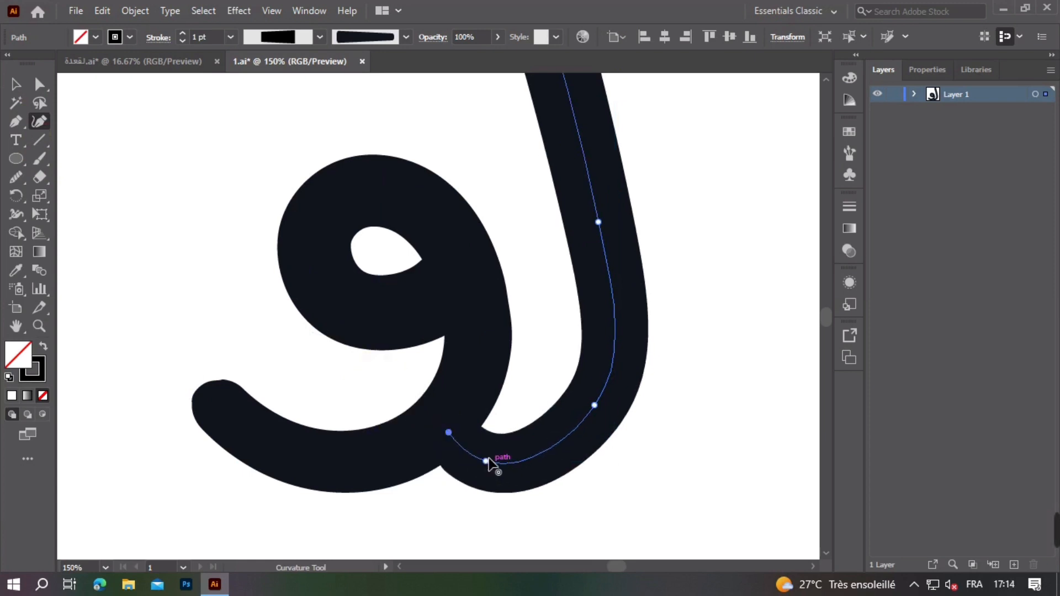
drag(535, 452, 538, 454)
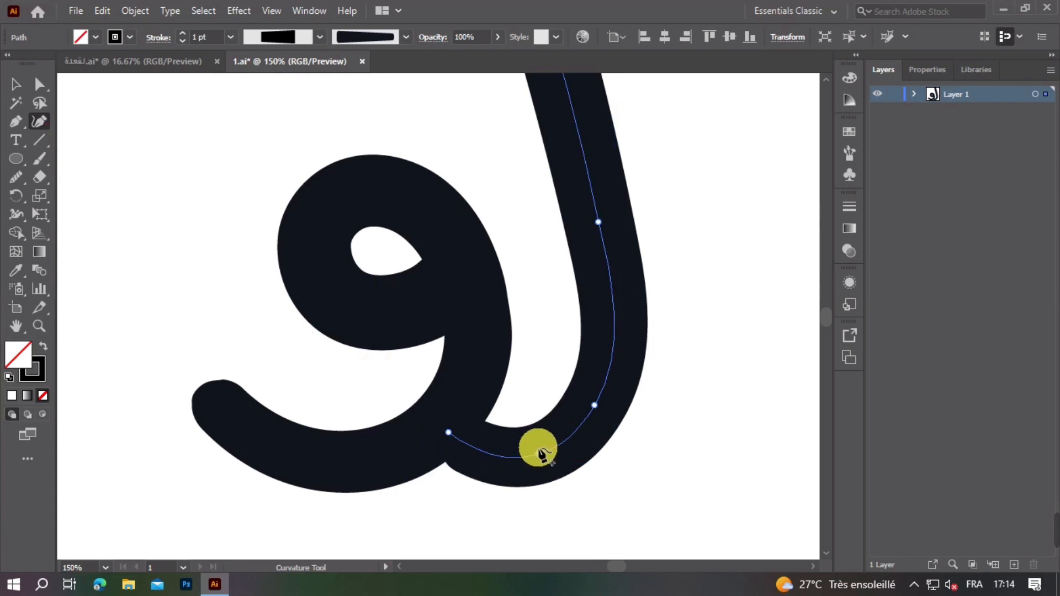
click(455, 433)
click(439, 426)
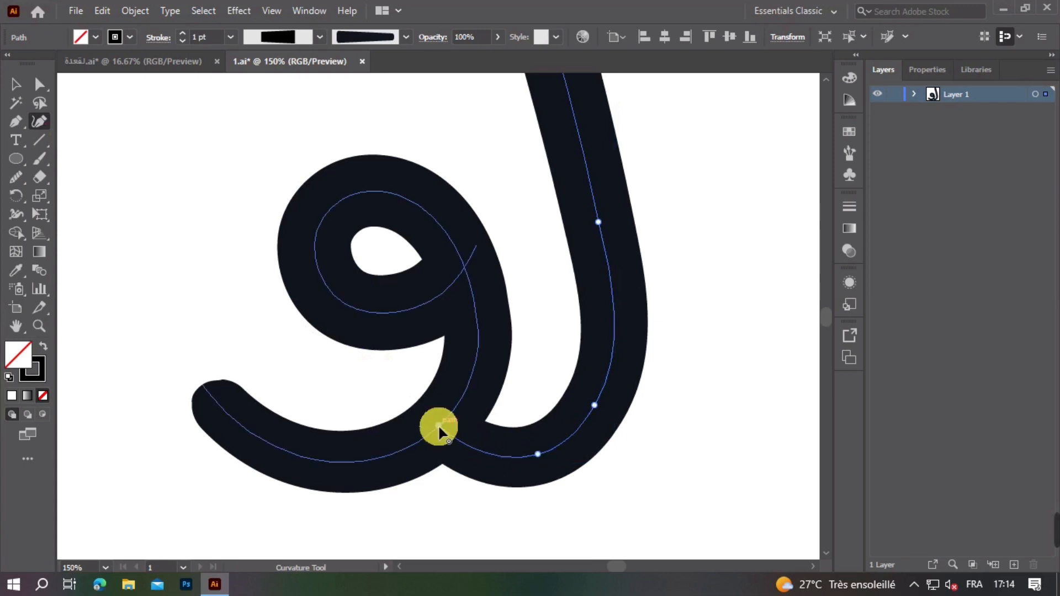
- Move the end anchor of the lam's hook up slightly along the waw's path with the Curvature tool and deselect the lam
drag(438, 425, 438, 416)
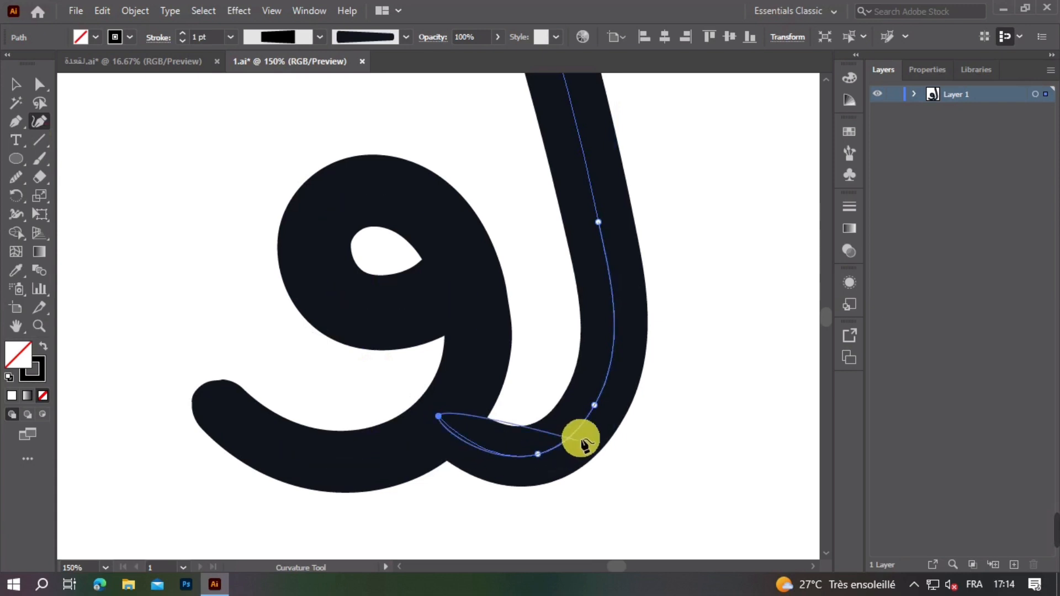
mouse_move(583, 436)
mouse_down()
mouse_move(601, 433)
mouse_move(601, 419)
mouse_move(592, 426)
mouse_up()
scroll(526, 393, down, 1)
scroll(527, 394, down, 1)
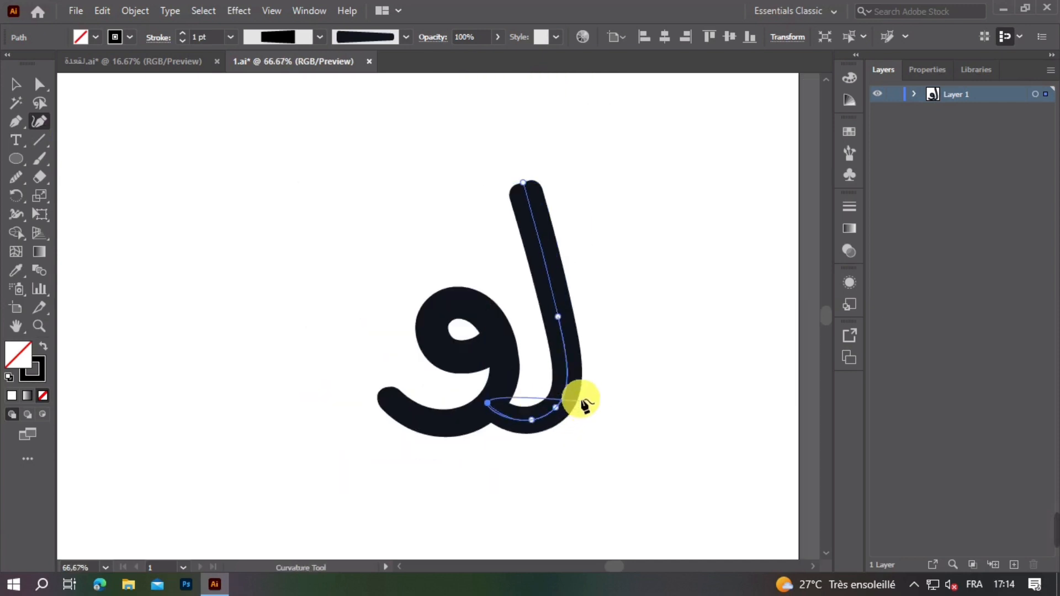
click(15, 84)
click(257, 230)
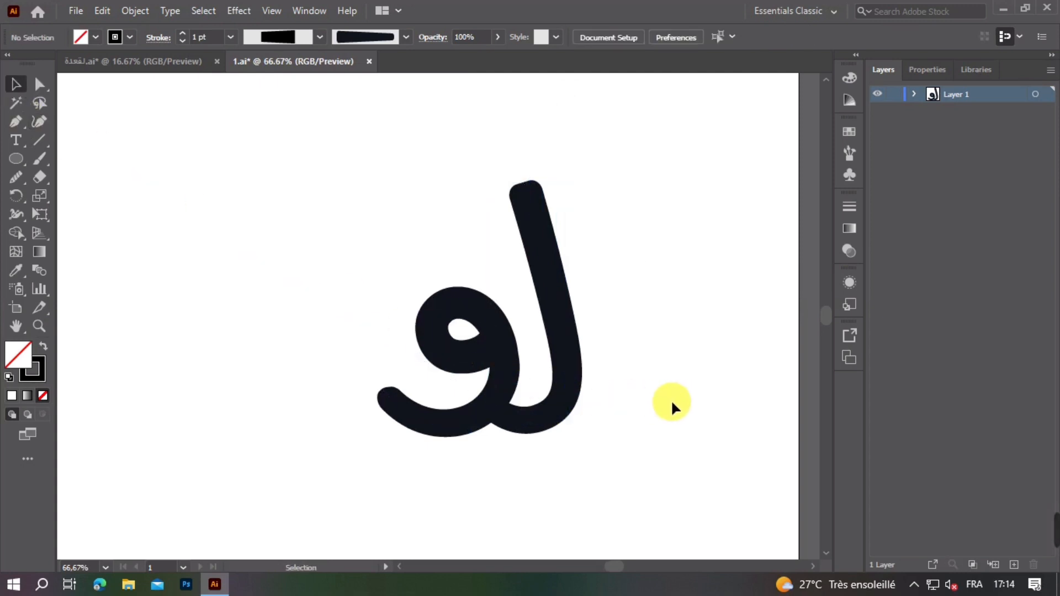
- Paint an open C-shaped stroke with the Paintbrush in the empty space beside the waw's tail, opening toward the waw
scroll(574, 385, up, 1)
drag(285, 206, 463, 233)
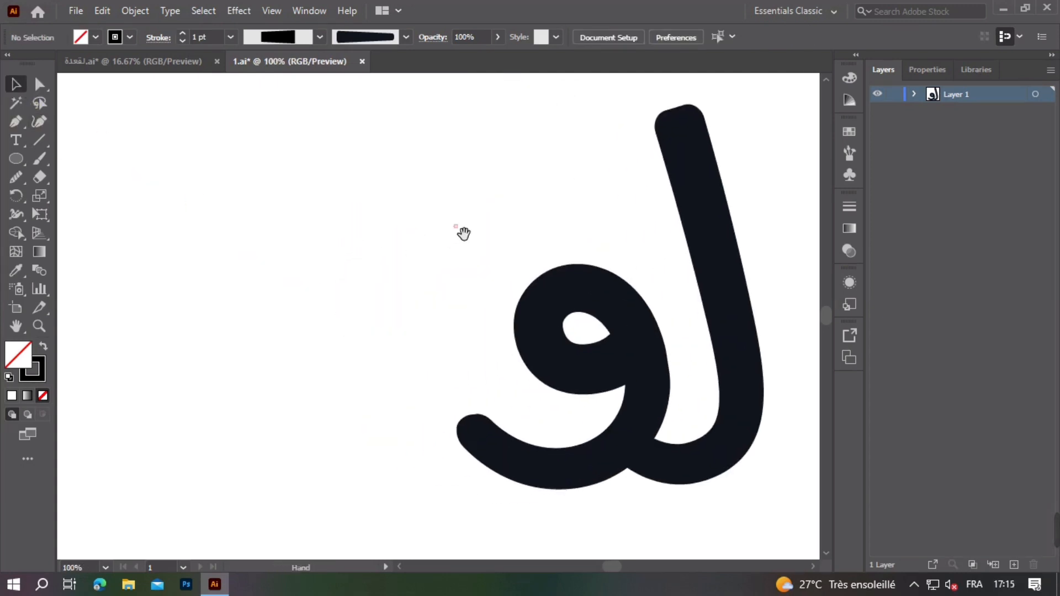
drag(301, 275, 360, 316)
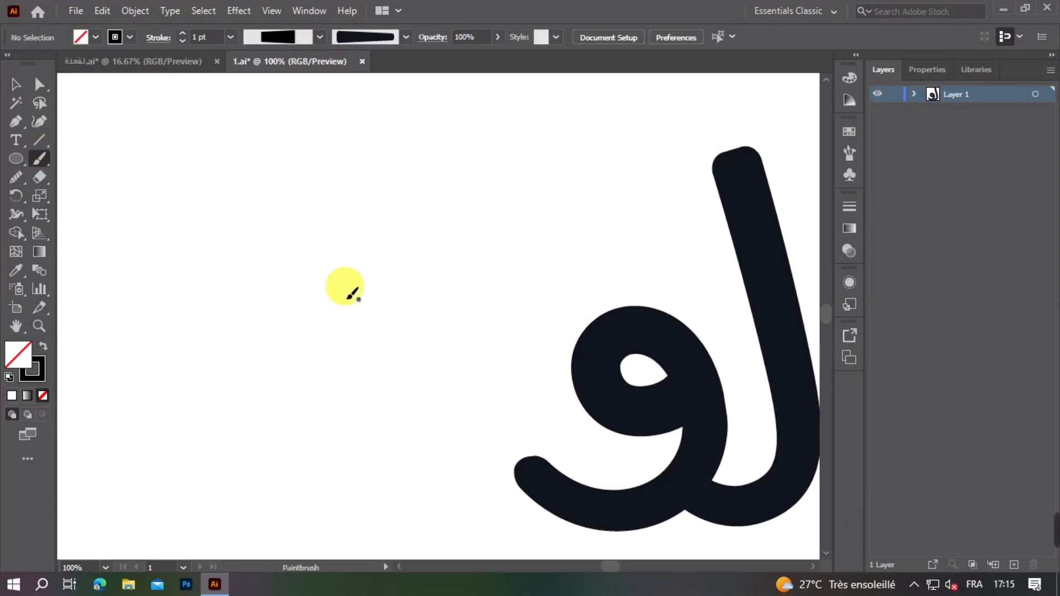
mouse_move(409, 367)
mouse_down()
mouse_move(433, 310)
mouse_move(424, 292)
mouse_up()
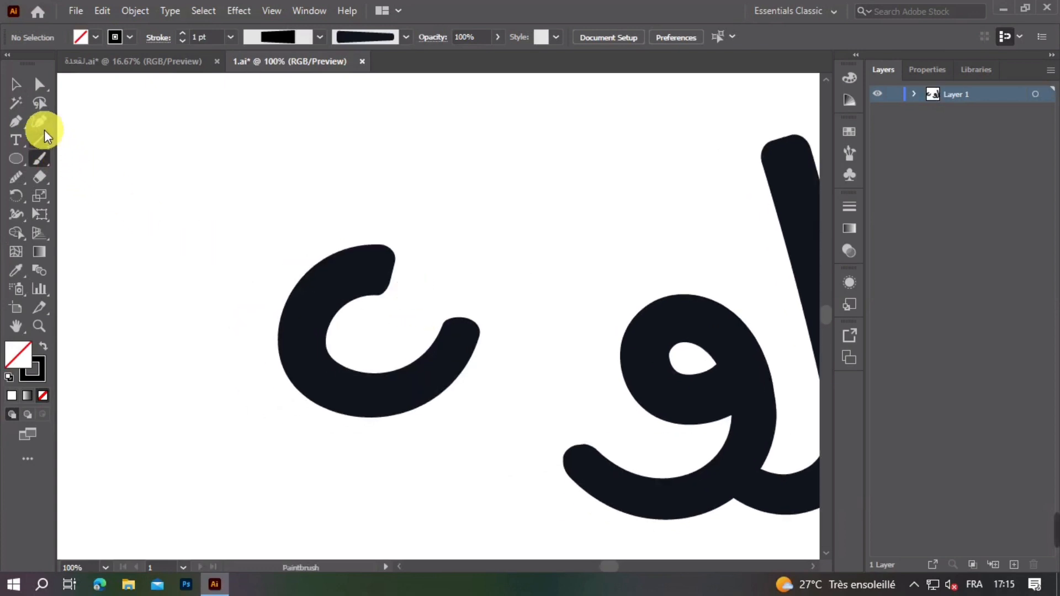
- Extend the C-shaped stroke's upper end with the Curvature tool, adding anchor points that curl it inward, and adjust the curl's inner end
scroll(373, 296, up, 2)
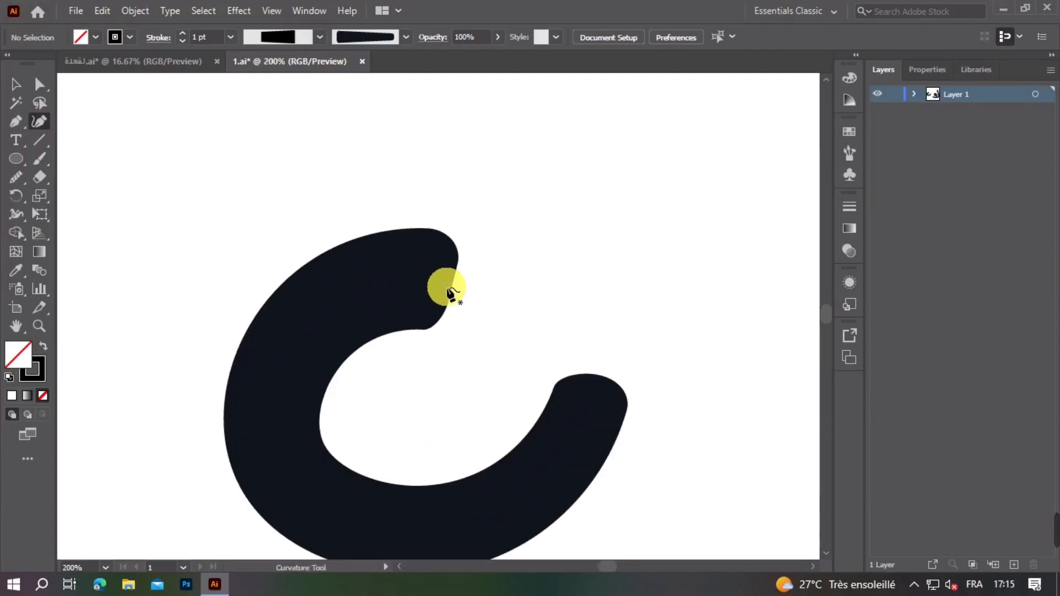
click(445, 284)
click(453, 282)
click(491, 293)
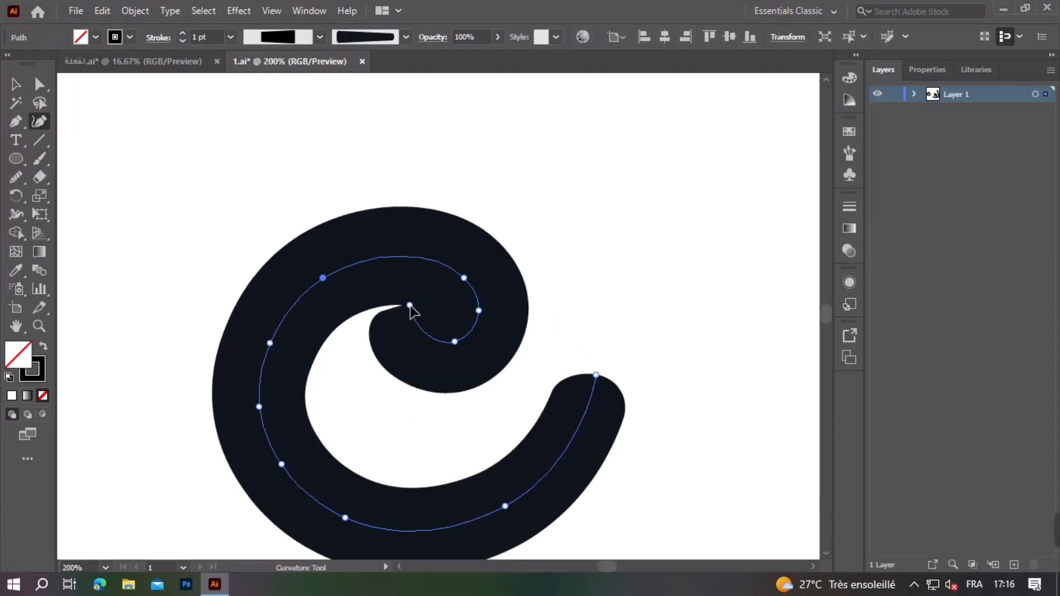
drag(409, 305, 427, 297)
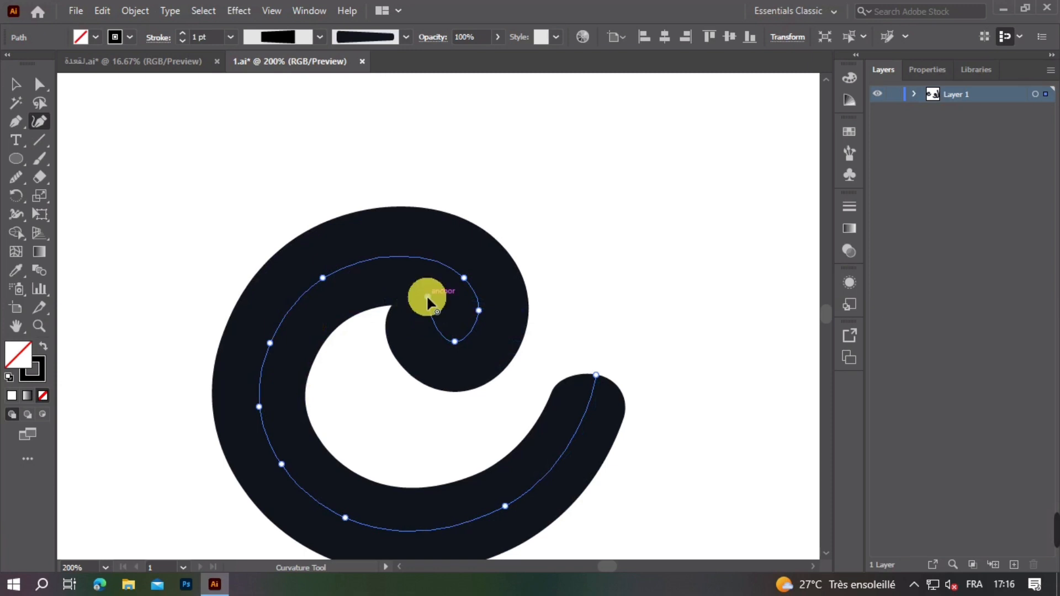
click(477, 310)
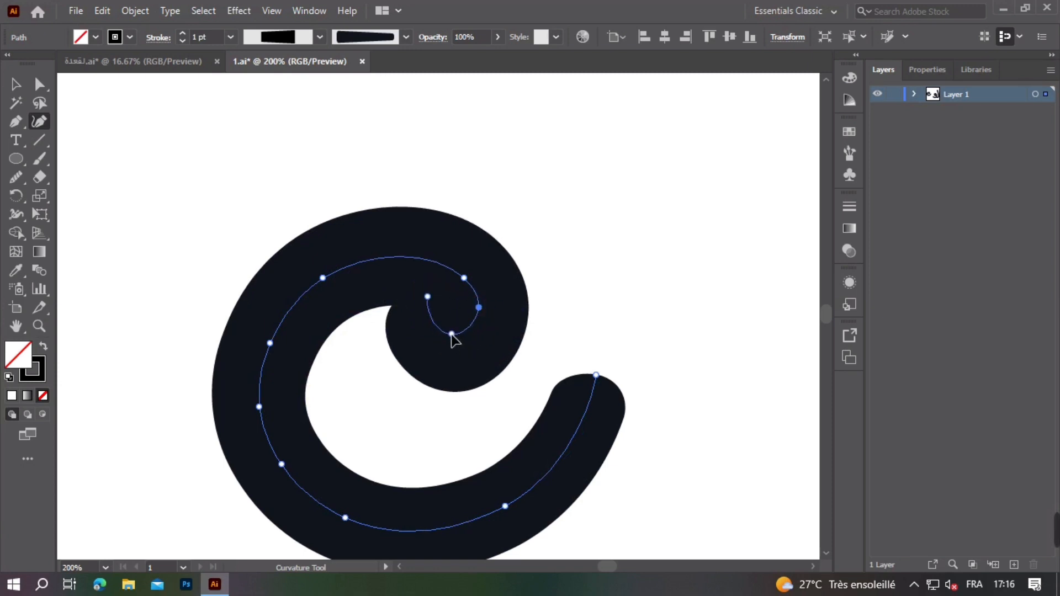
drag(451, 334, 452, 335)
drag(427, 297, 414, 302)
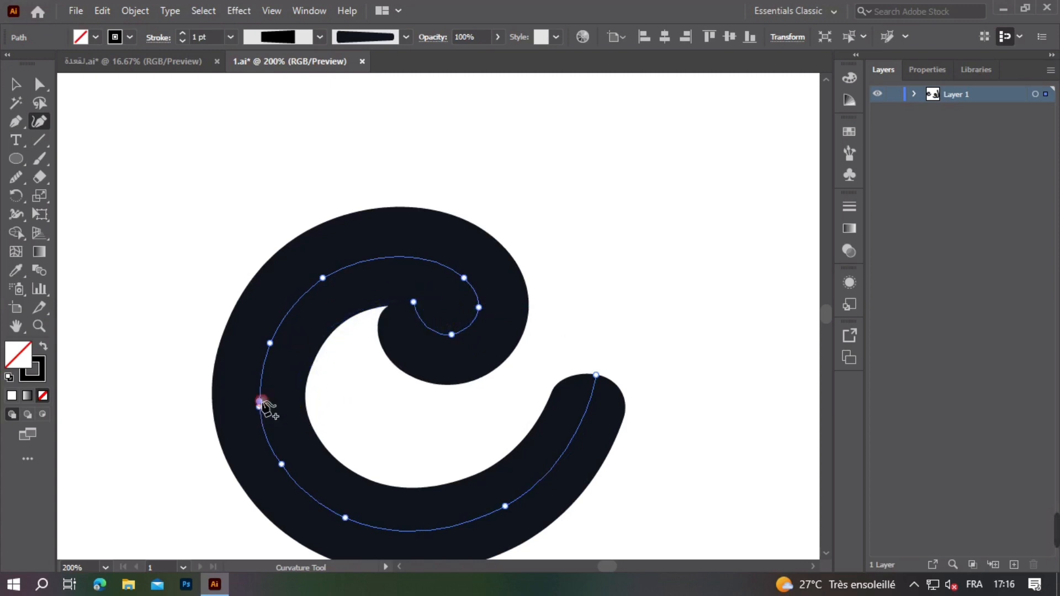
- Refine the outer back curve of the curled letter by nudging its anchor points with the Curvature tool, and deselect it
mouse_move(288, 397)
mouse_down()
mouse_move(300, 358)
mouse_move(276, 369)
mouse_up()
key(ctrl+z)
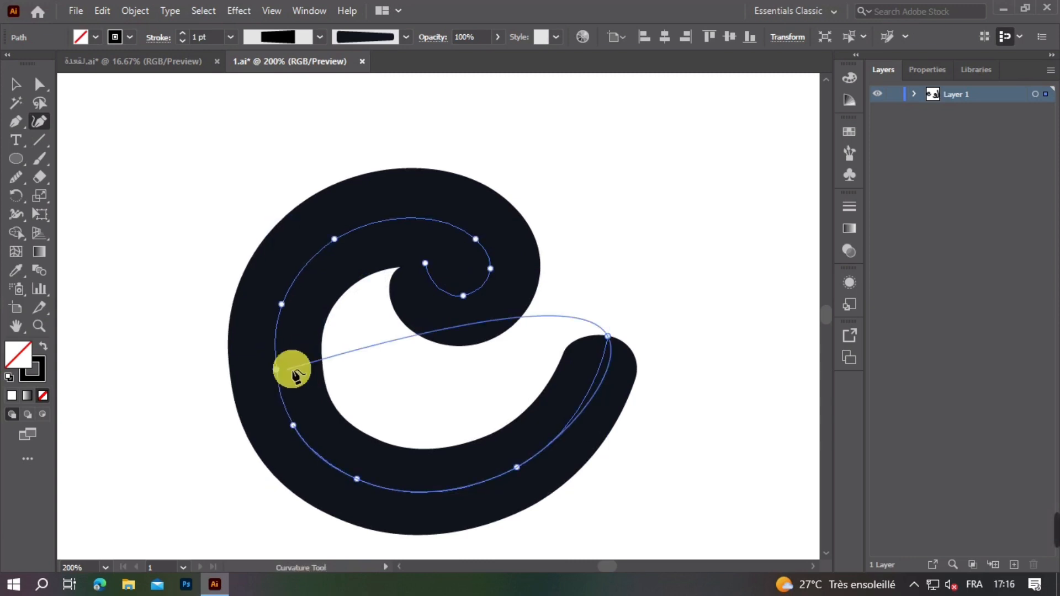
click(296, 424)
mouse_move(377, 416)
mouse_down()
mouse_move(336, 369)
mouse_move(387, 371)
mouse_up()
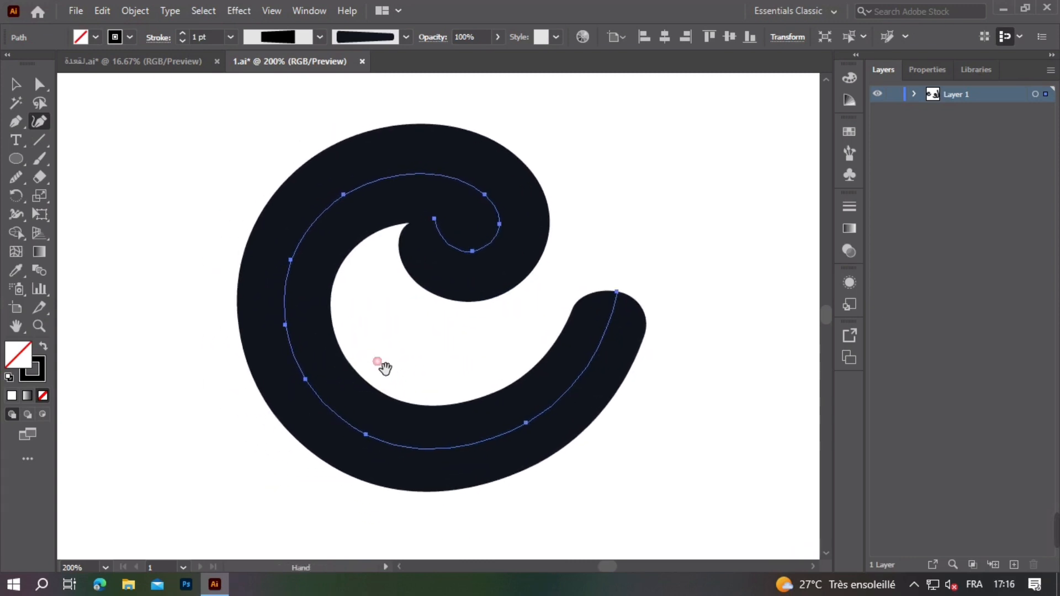
click(15, 83)
click(97, 199)
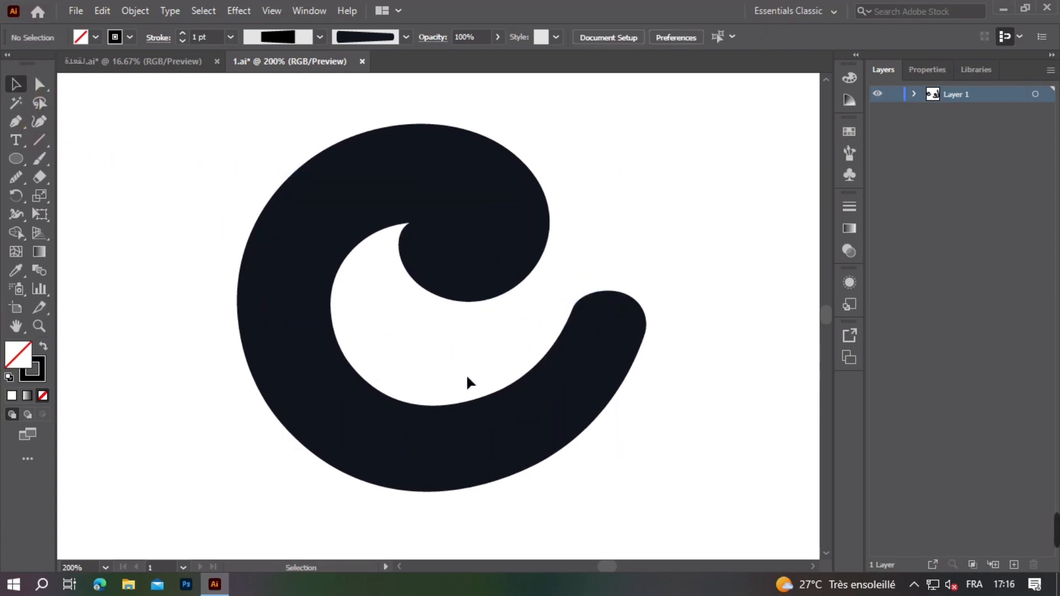
- Try to even out the curled letter by tracing along its path with the Smooth tool
scroll(480, 381, down, 1)
scroll(507, 395, down, 1)
scroll(457, 374, up, 2)
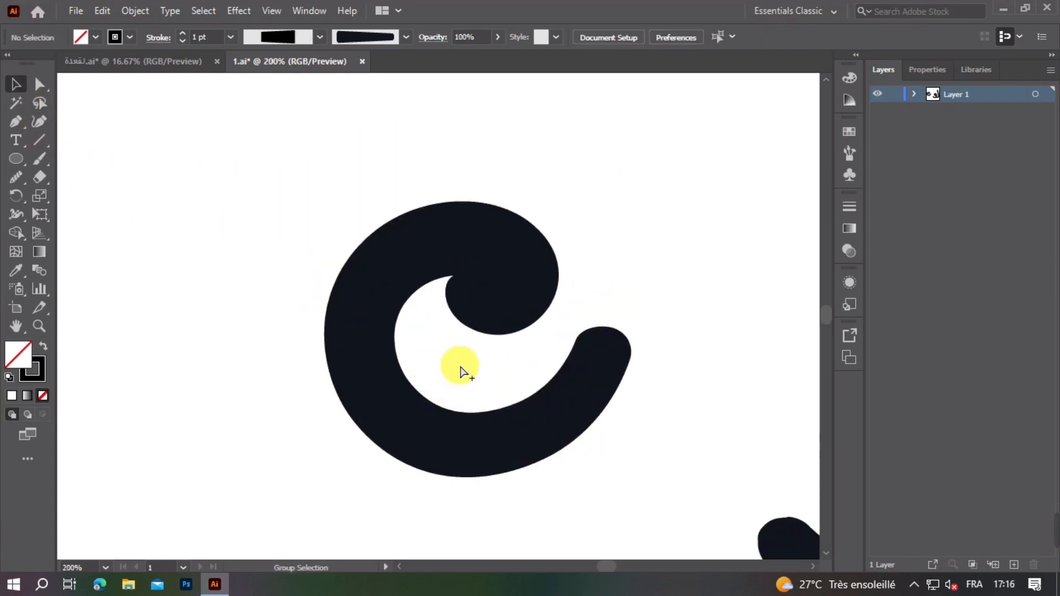
click(15, 177)
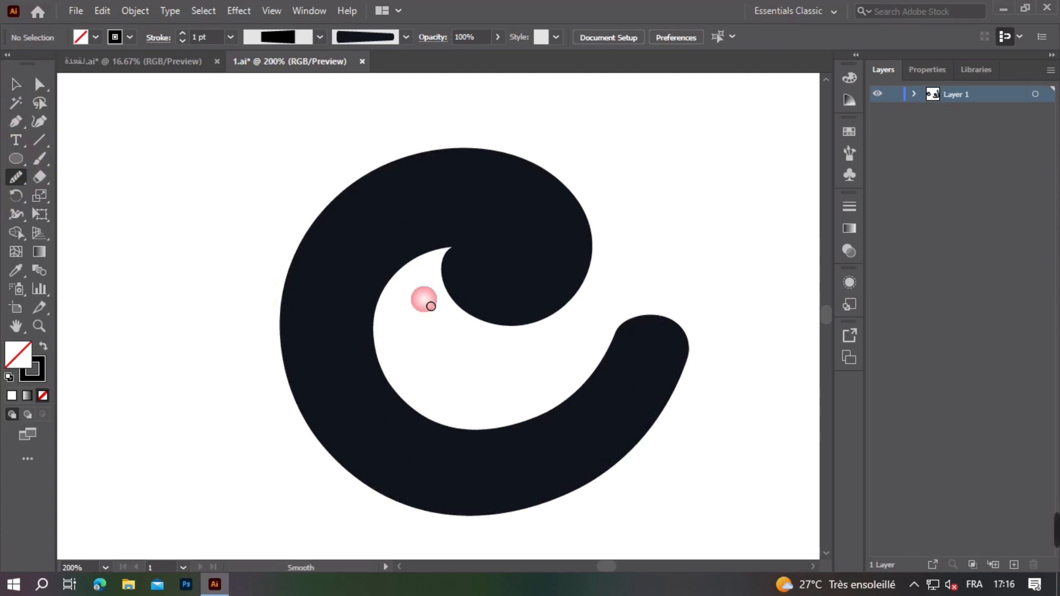
scroll(426, 303, up, 1)
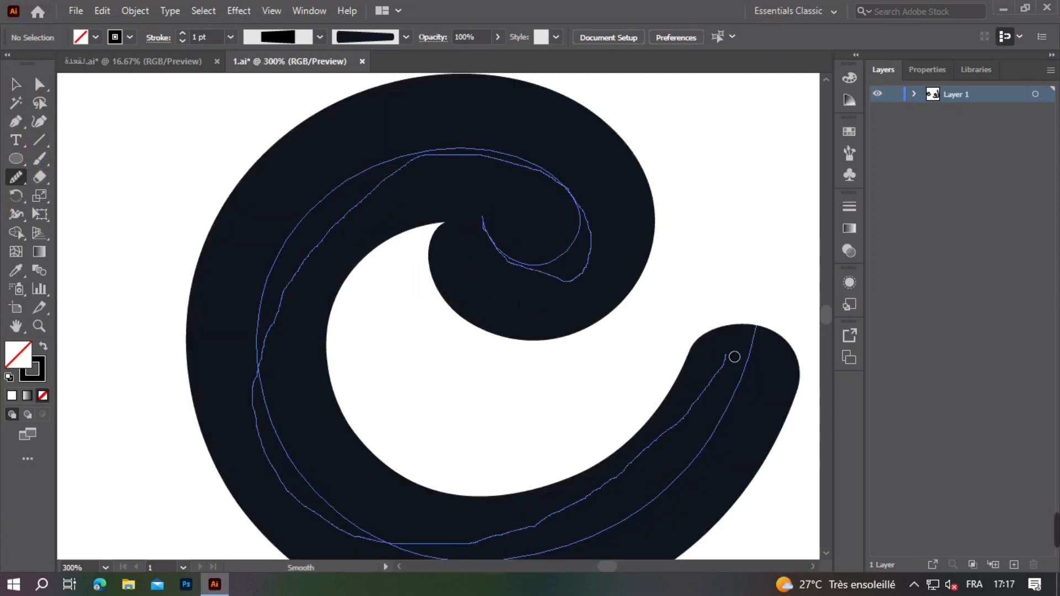
mouse_move(734, 356)
mouse_down()
mouse_move(726, 346)
mouse_move(765, 344)
mouse_up()
drag(677, 486, 589, 518)
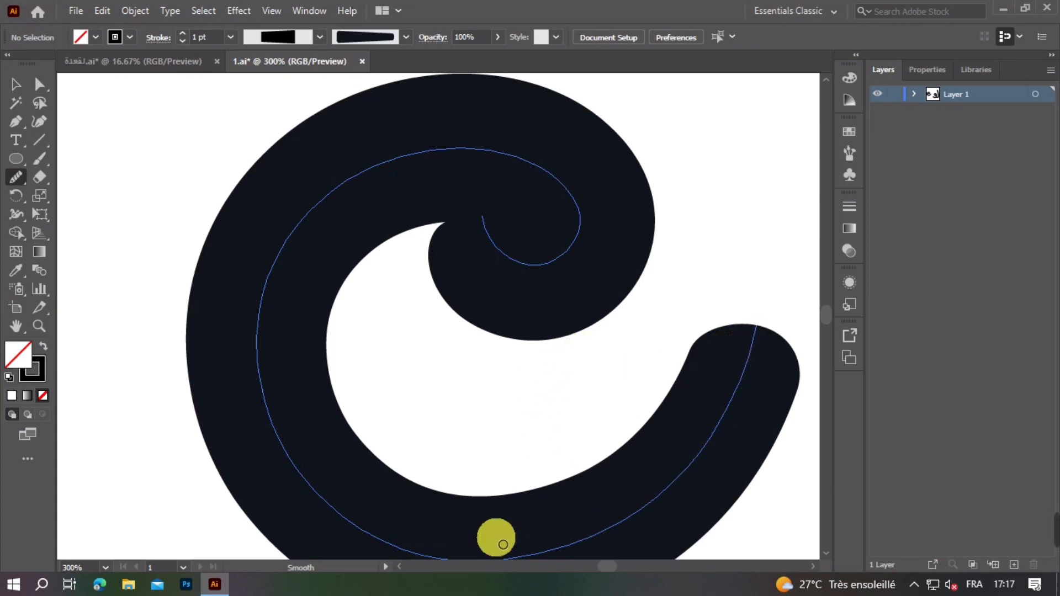
- Select the curled letter's path, smooth it along its full length with the Smooth tool, and deselect it
click(15, 84)
drag(308, 284, 183, 234)
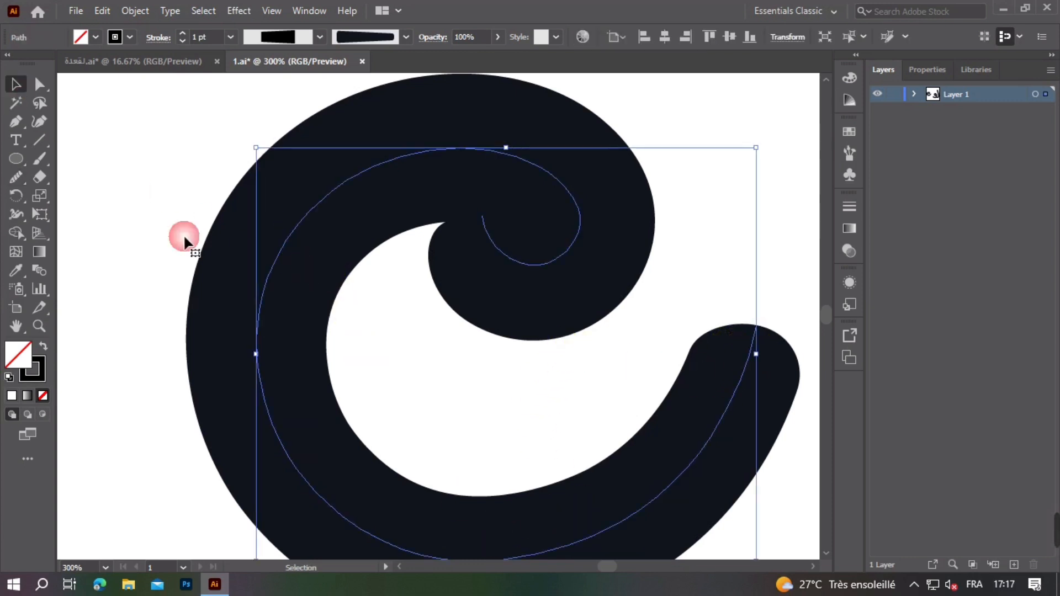
click(20, 180)
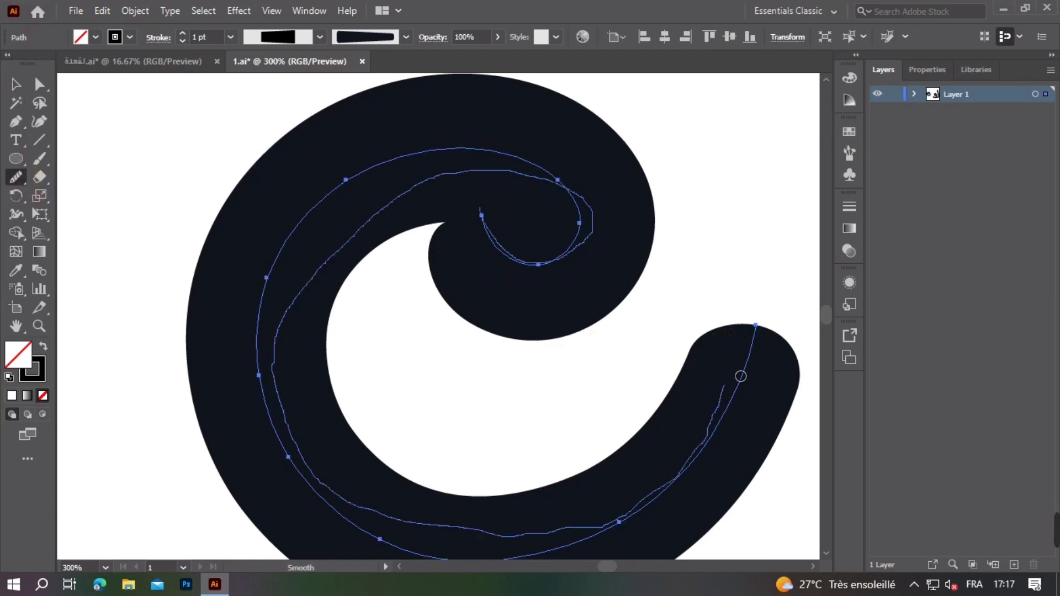
drag(740, 376, 747, 355)
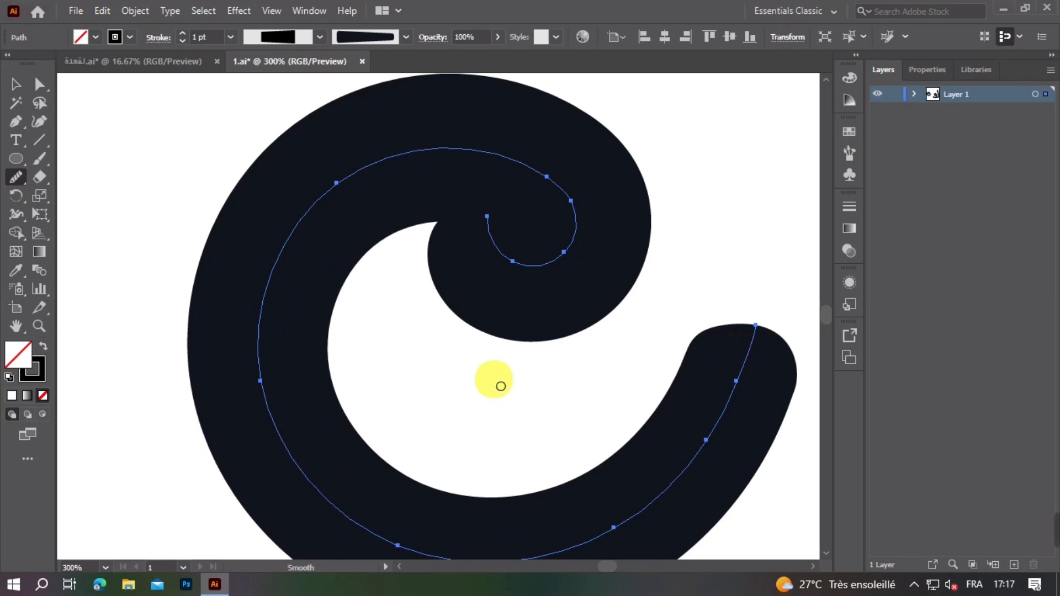
click(15, 84)
click(94, 148)
- Move the curled letter beside the waw so that its lower outer edge meets the end of the waw's tail
scroll(486, 325, down, 1)
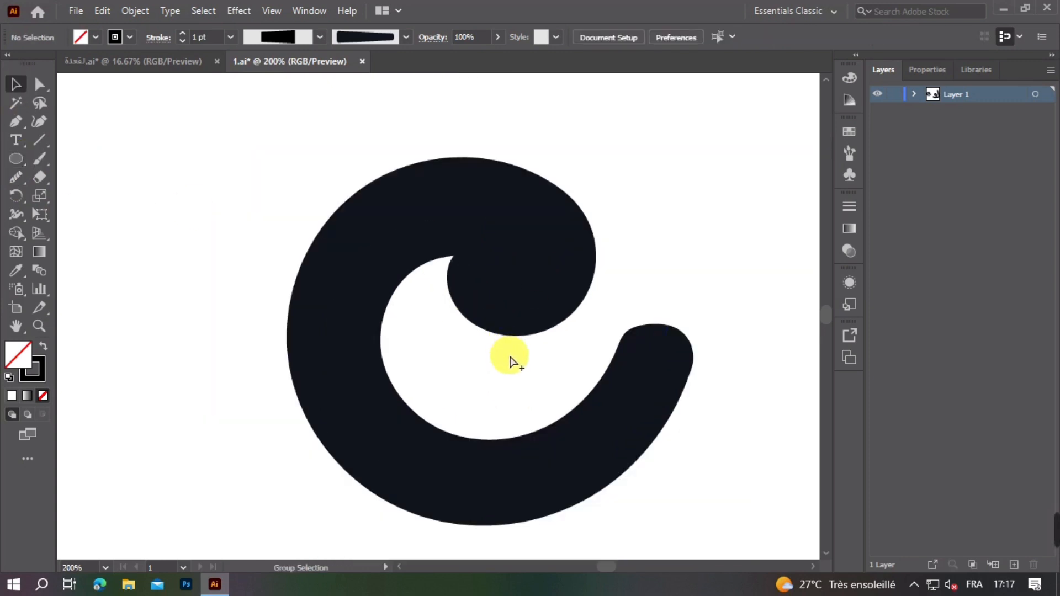
scroll(510, 356, down, 1)
drag(656, 294, 562, 292)
scroll(552, 326, down, 2)
drag(550, 421, 579, 439)
drag(535, 402, 610, 445)
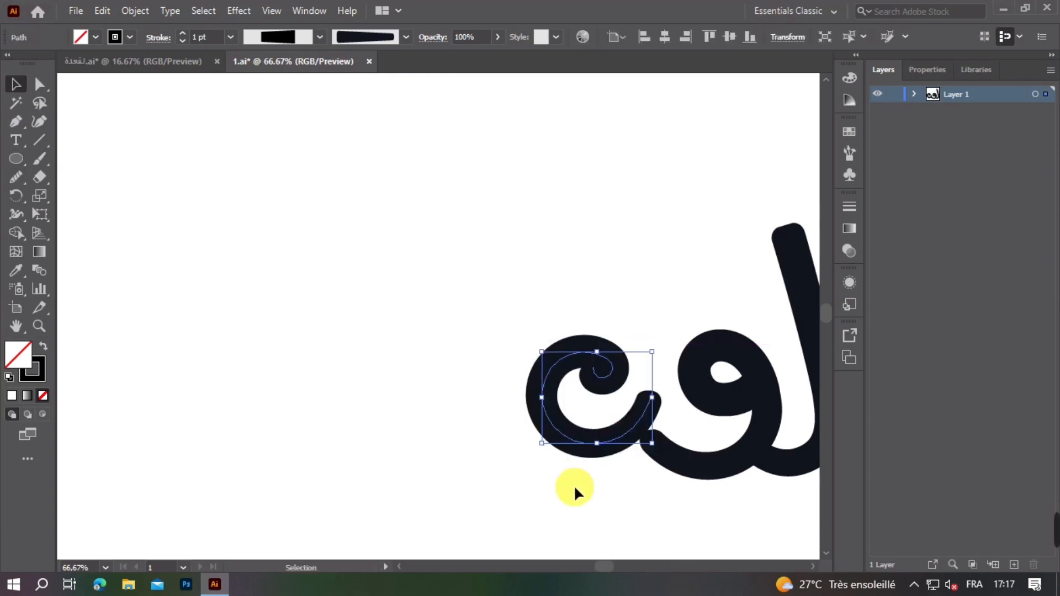
click(515, 475)
- Try out several Paintbrush strokes sweeping left from the curled letter's base, undoing each one
drag(618, 366, 525, 279)
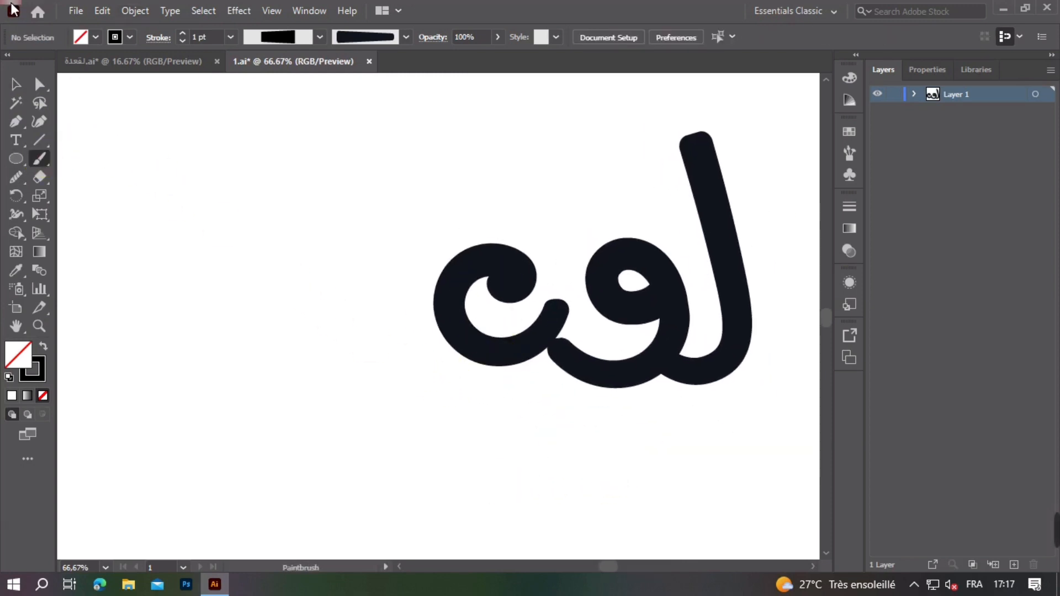
scroll(379, 279, up, 2)
drag(547, 322, 382, 243)
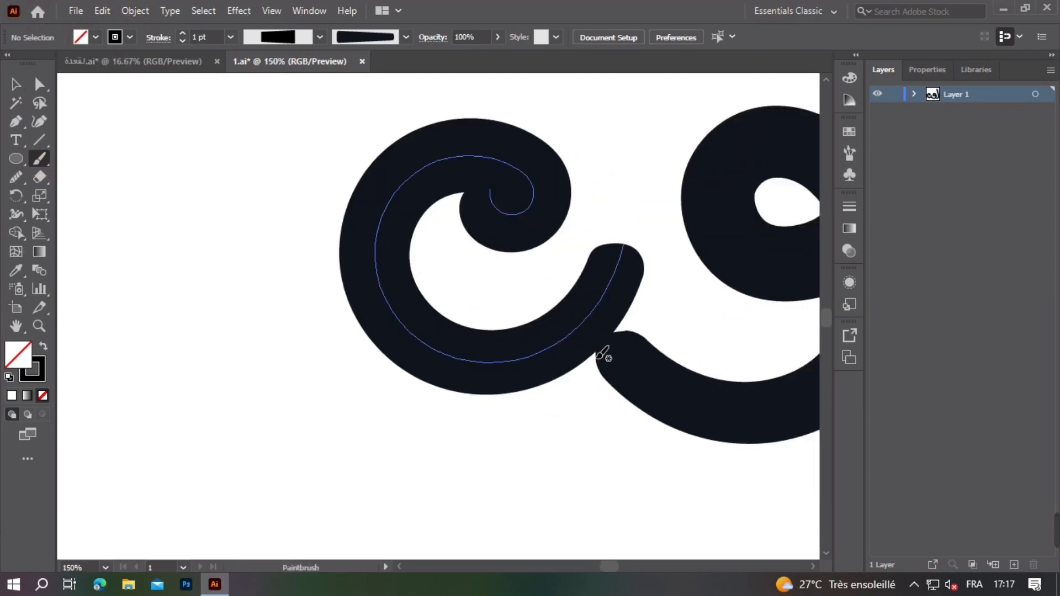
click(574, 358)
drag(208, 377, 191, 331)
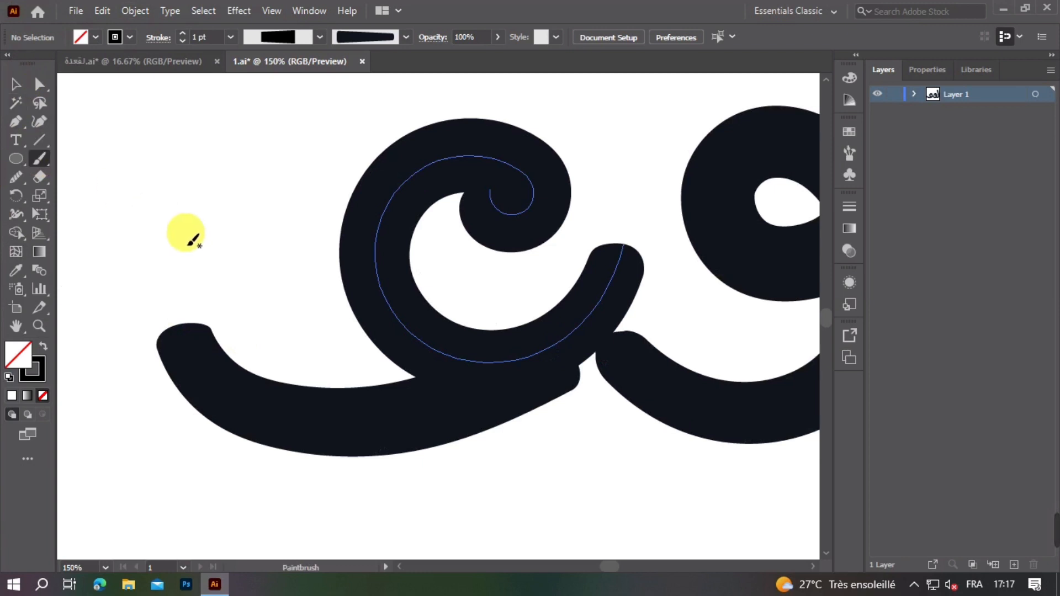
key(ctrl+z)
drag(362, 432, 268, 374)
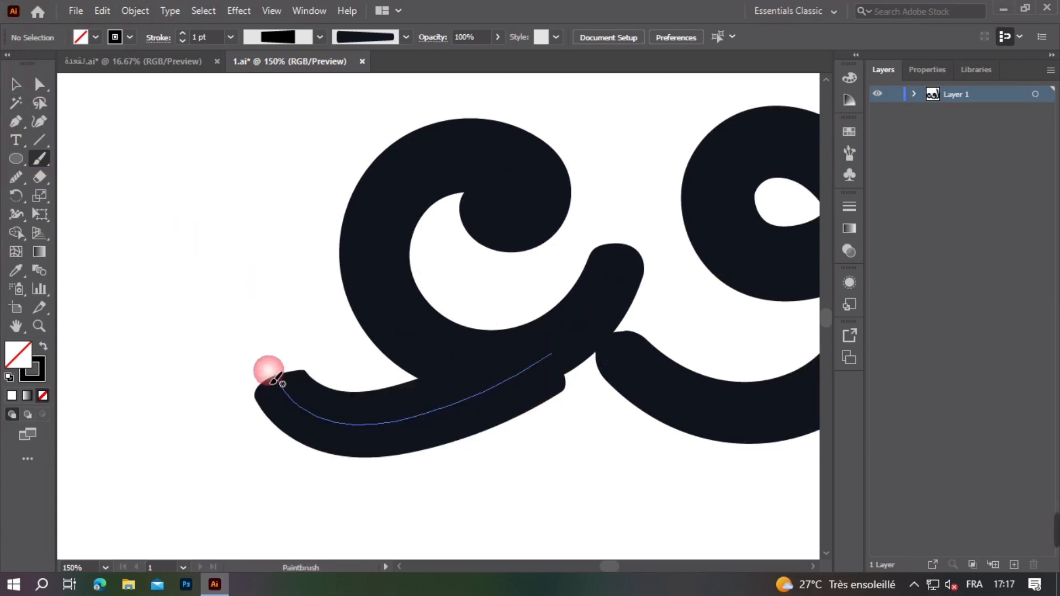
key(ctrl+z)
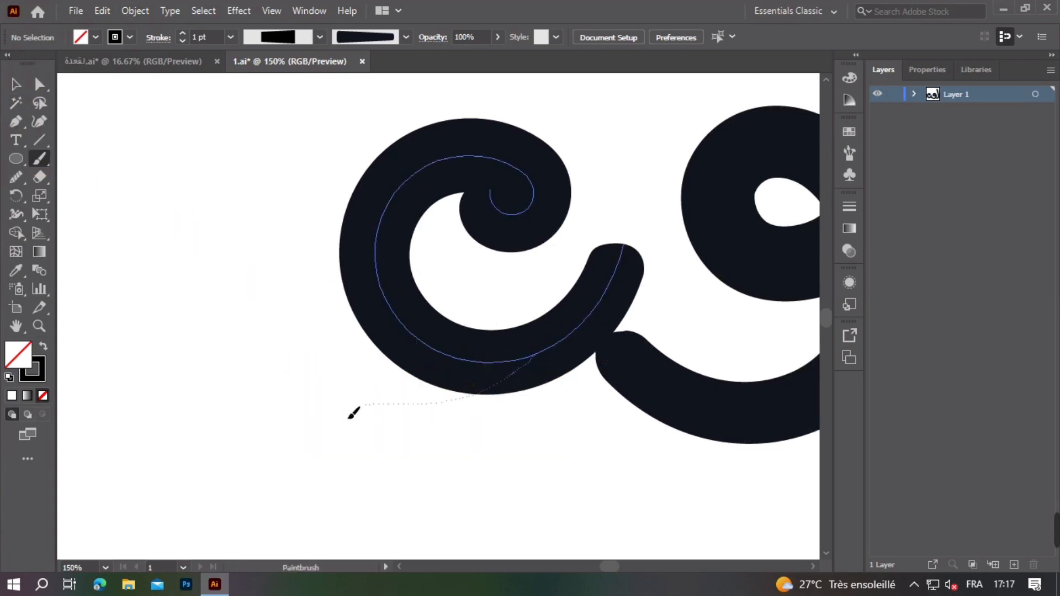
drag(349, 417, 289, 376)
key(ctrl+z)
drag(551, 345, 458, 418)
drag(269, 383, 260, 373)
key(ctrl+z)
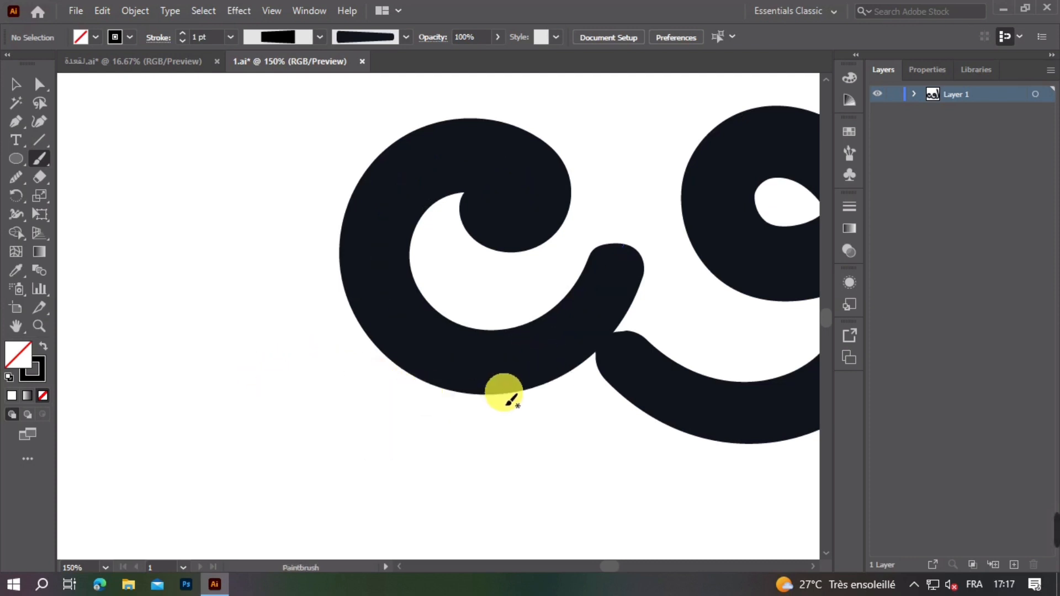
- Paint a shallow curved stroke sweeping left from the curled letter's base and move it down so its upper end touches that base
drag(336, 426, 279, 397)
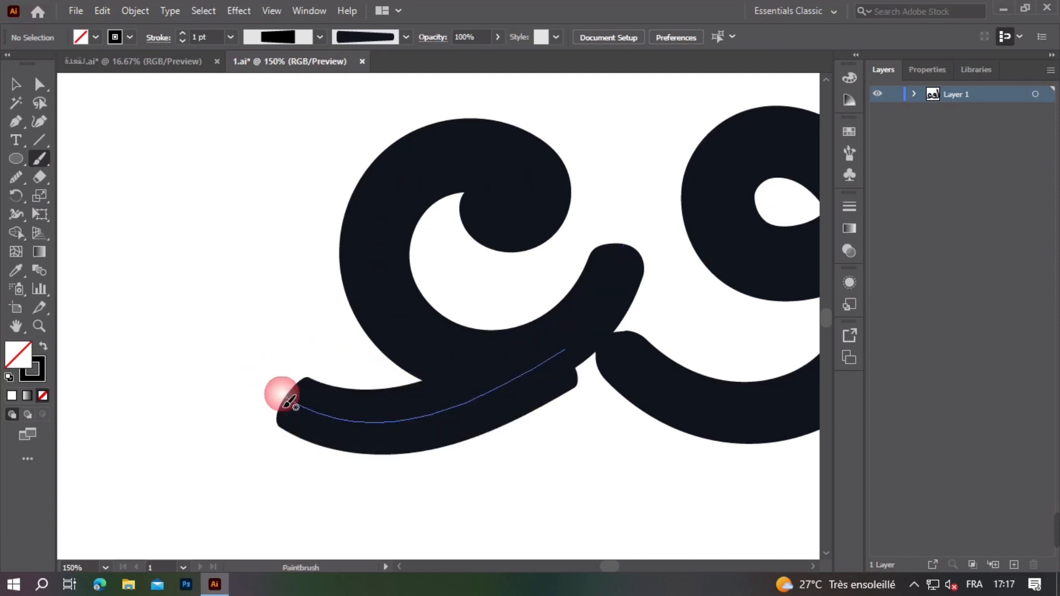
click(15, 84)
click(585, 407)
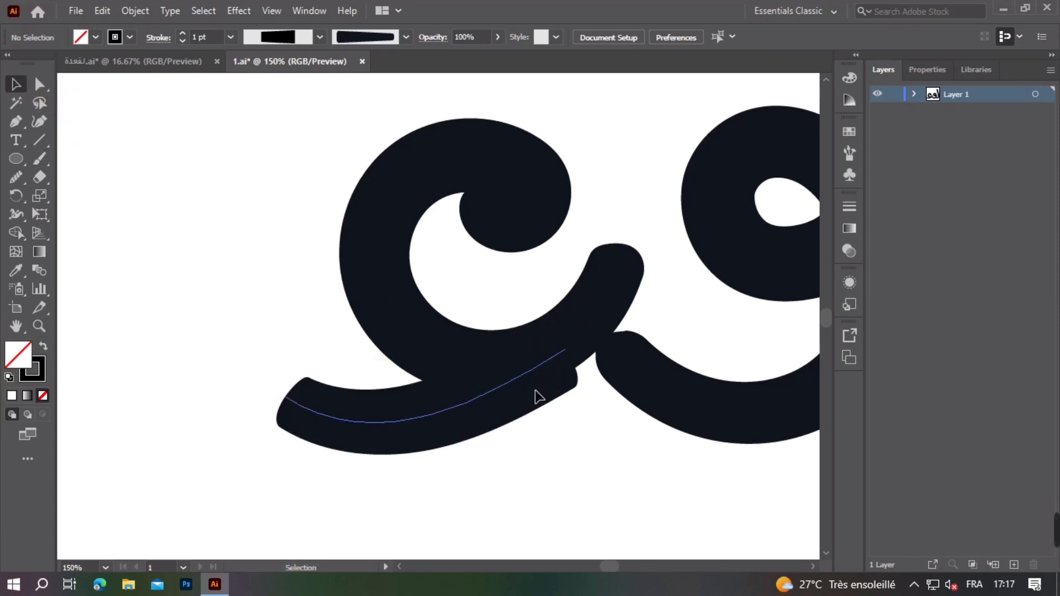
drag(535, 393, 556, 382)
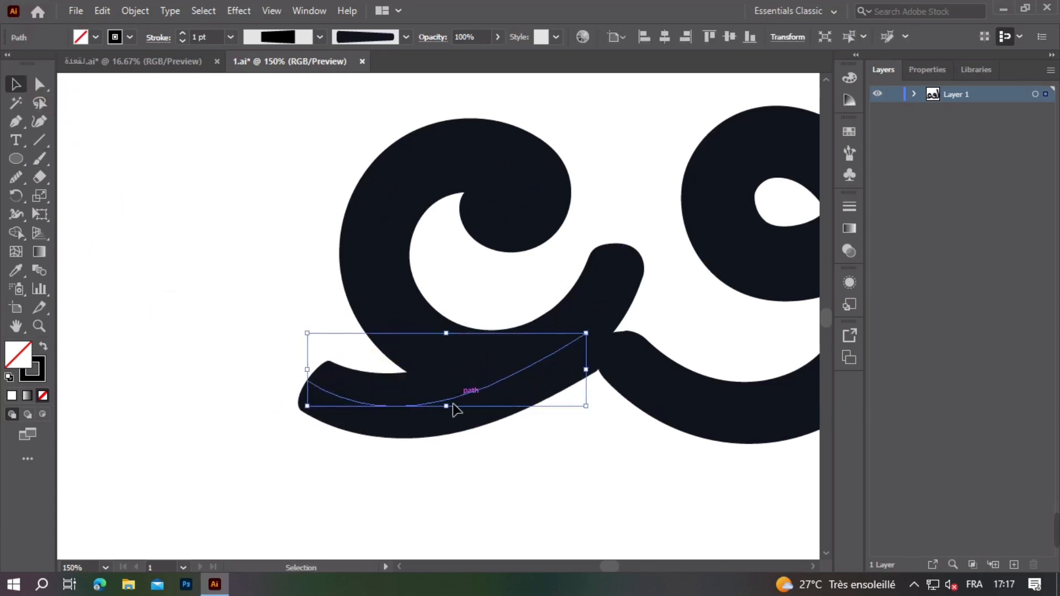
drag(453, 408, 368, 482)
click(316, 444)
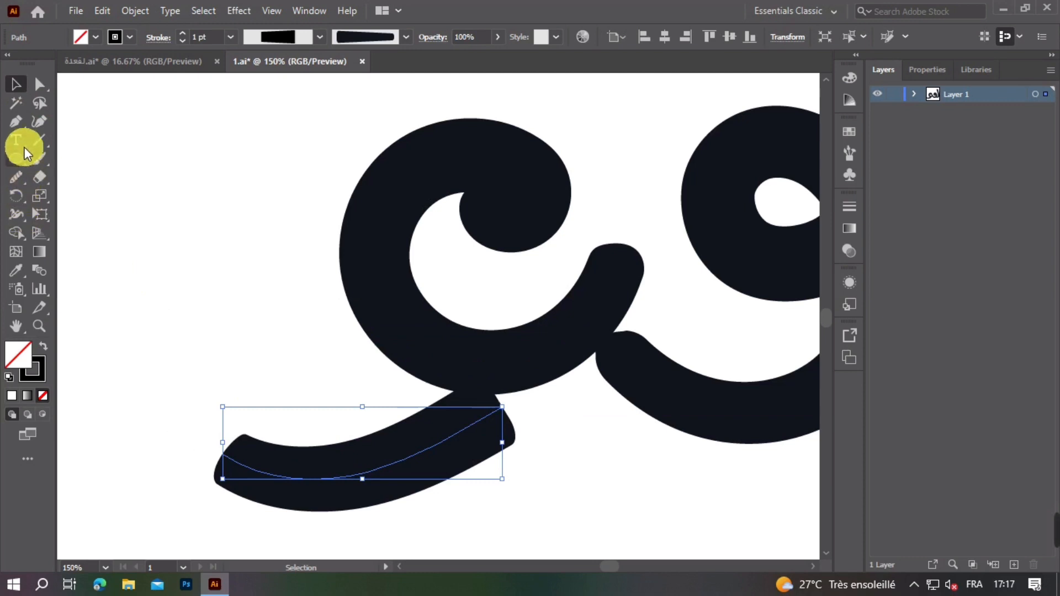
- Smooth the tail stroke under the curled letter along its full length with the Smooth tool
click(18, 181)
drag(472, 439, 473, 476)
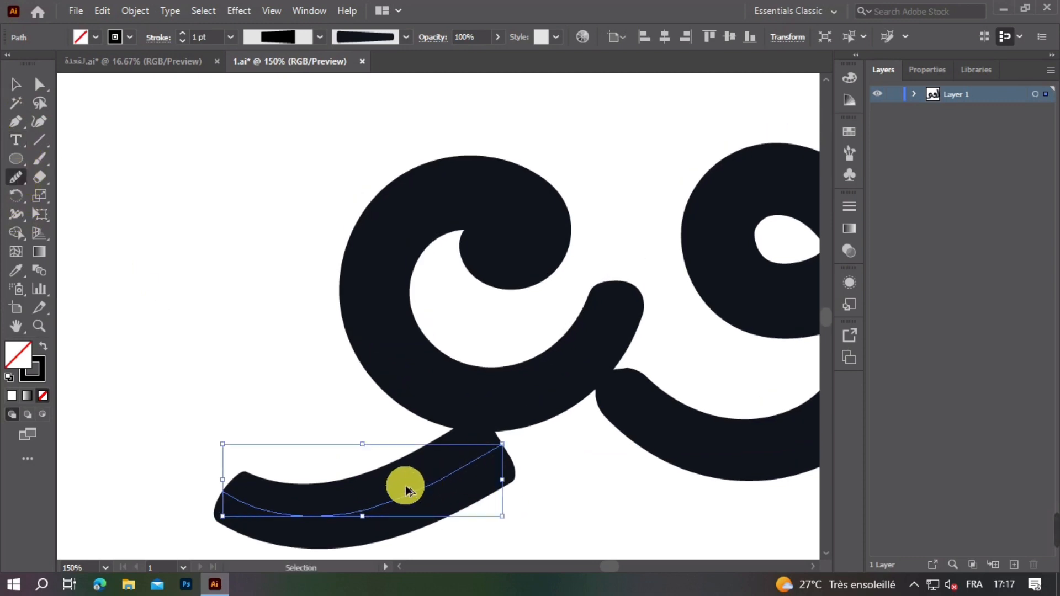
ctrl+click(407, 487)
drag(392, 456, 439, 329)
drag(237, 373, 244, 381)
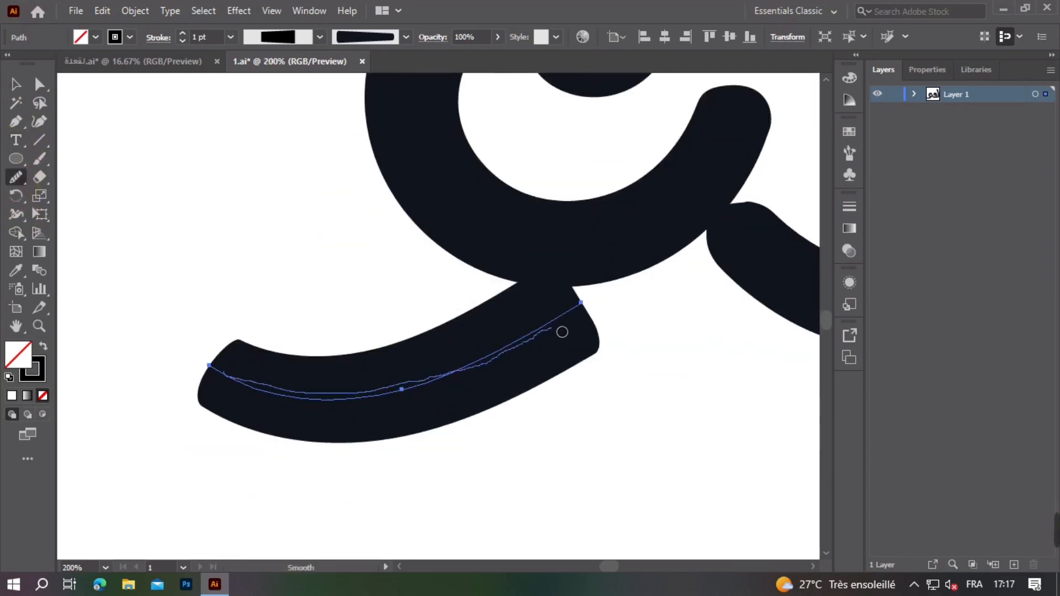
mouse_move(562, 331)
mouse_down()
mouse_move(280, 399)
mouse_move(238, 383)
mouse_up()
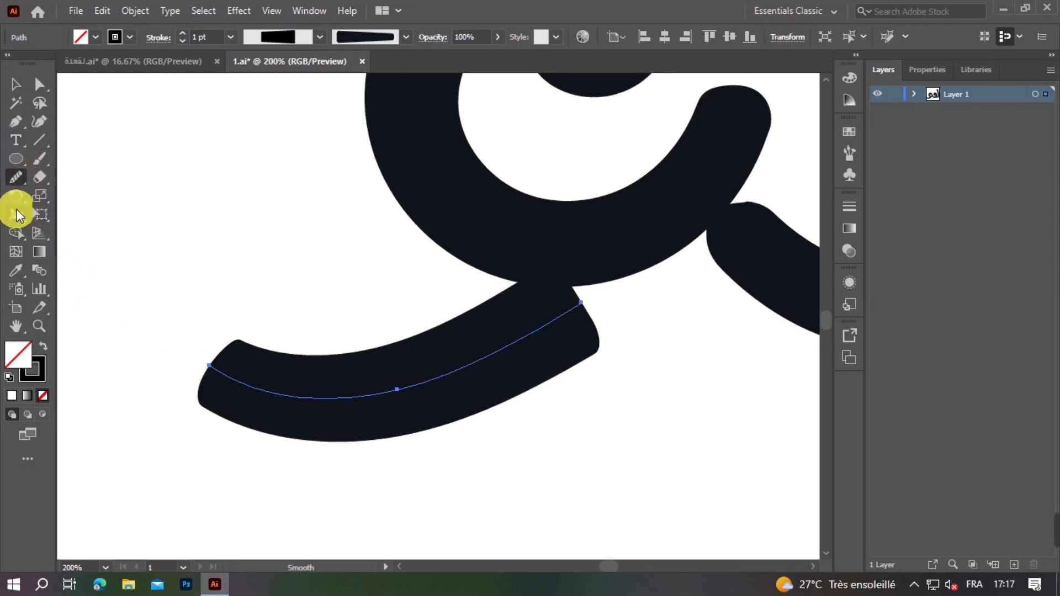
- Narrow the tail stroke slightly at its upper end with the Width tool
click(15, 212)
drag(585, 311, 554, 277)
key(ctrl+z)
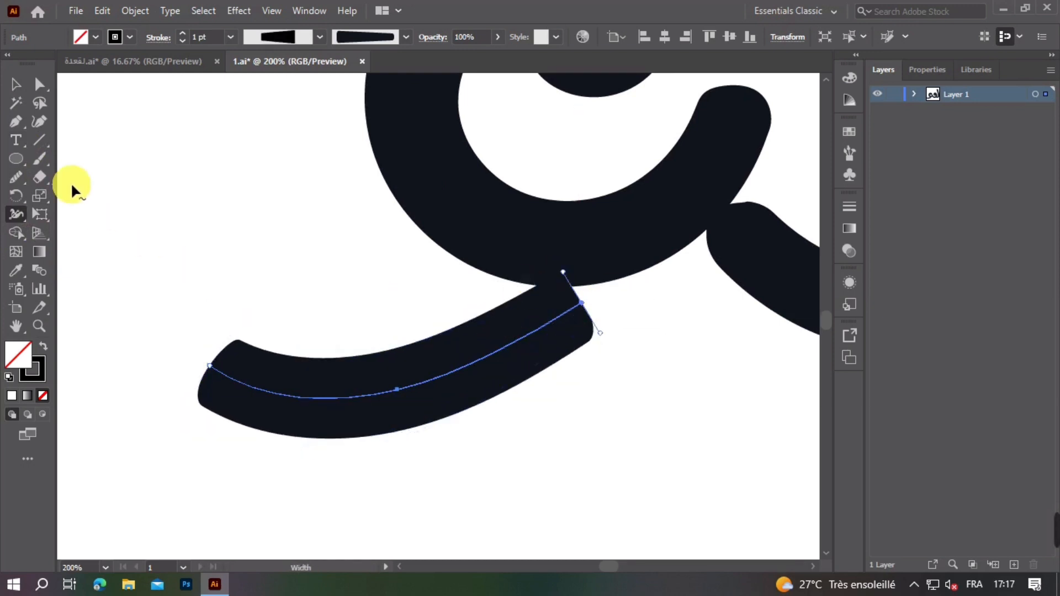
- Move the tail stroke up into the curled letter's base so its upper end reaches the waw's tail, and deselect it
click(14, 88)
click(552, 336)
drag(675, 350, 606, 423)
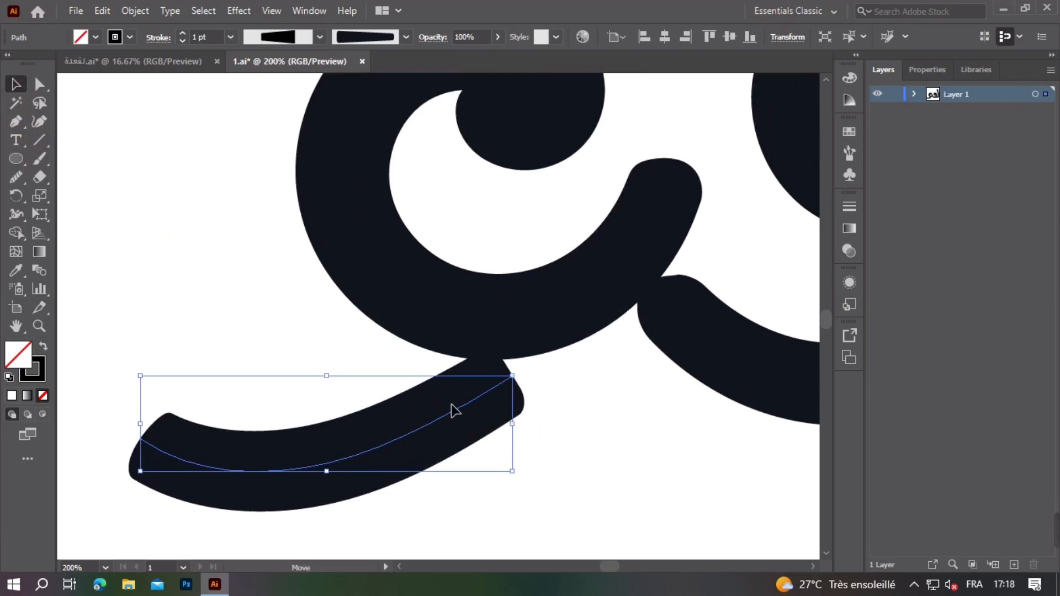
drag(449, 407, 563, 315)
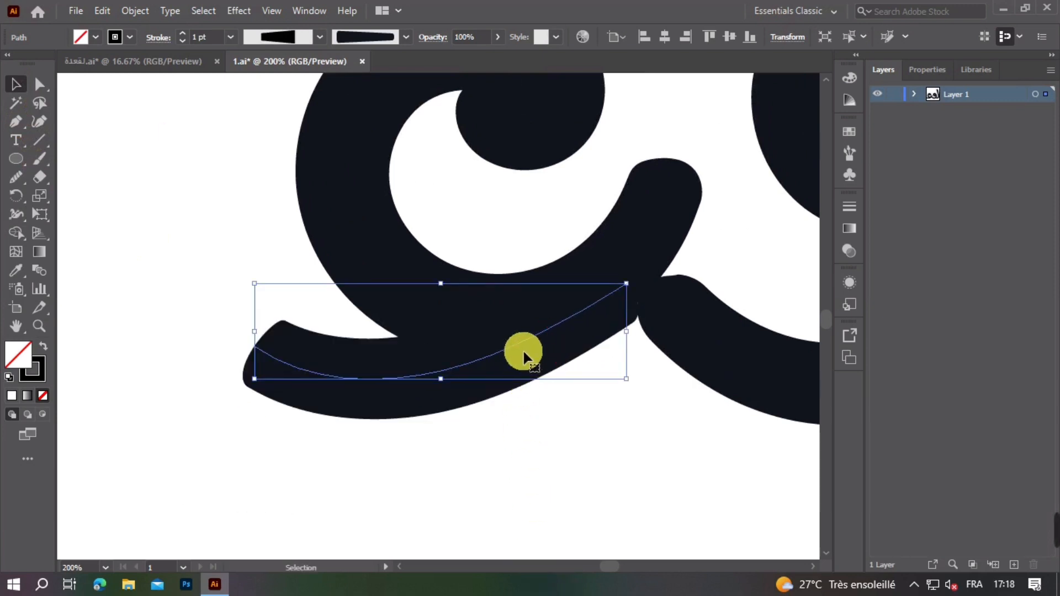
drag(523, 356, 536, 341)
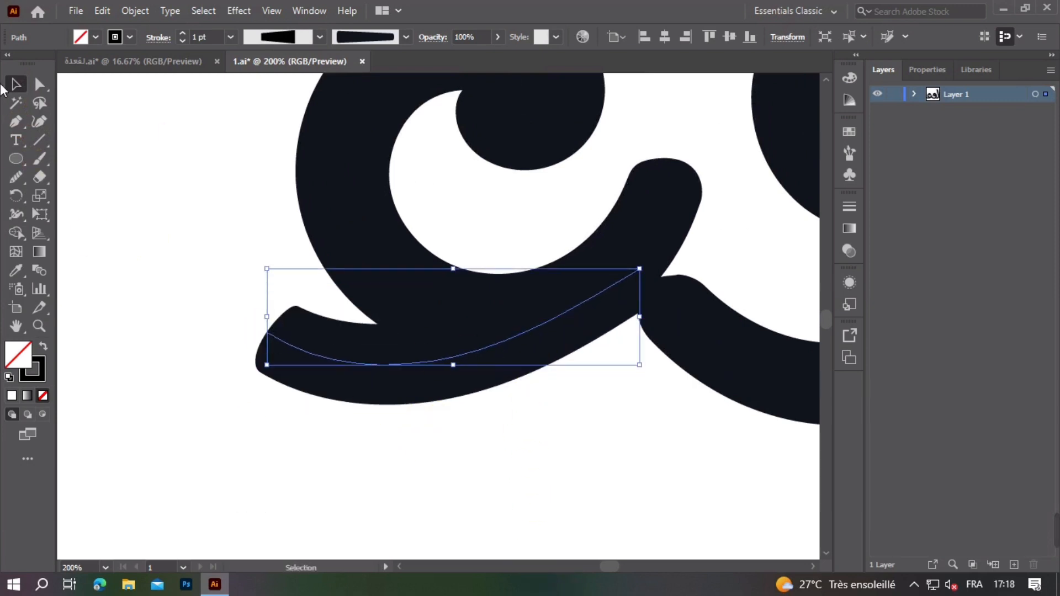
click(579, 457)
drag(601, 390, 387, 423)
scroll(469, 406, down, 1)
- Try out Paintbrush strokes for a dal beside the curled letter's tail, undoing each one
drag(183, 155, 339, 392)
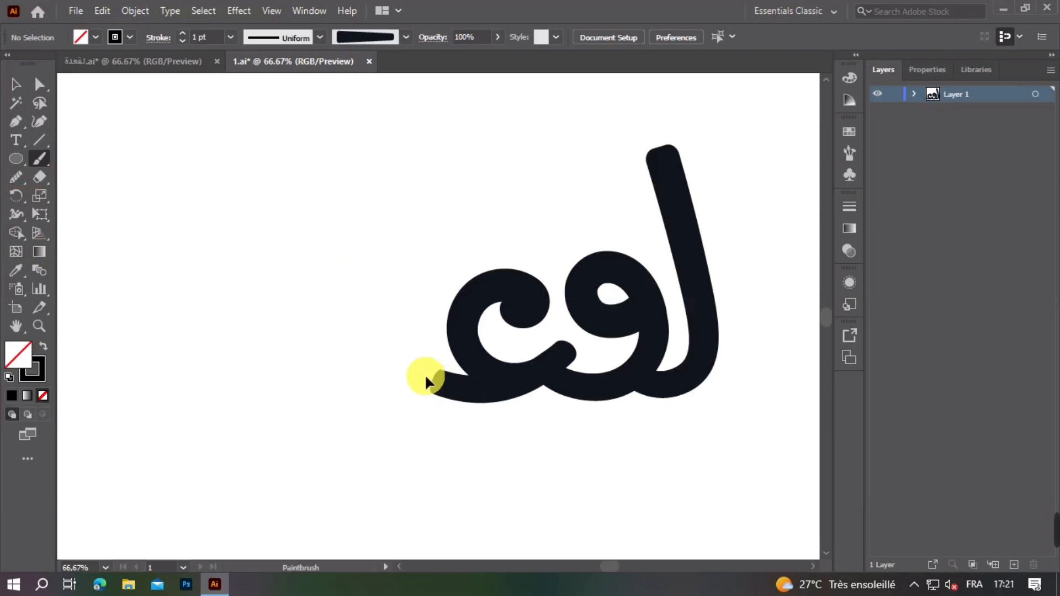
scroll(425, 373, up, 2)
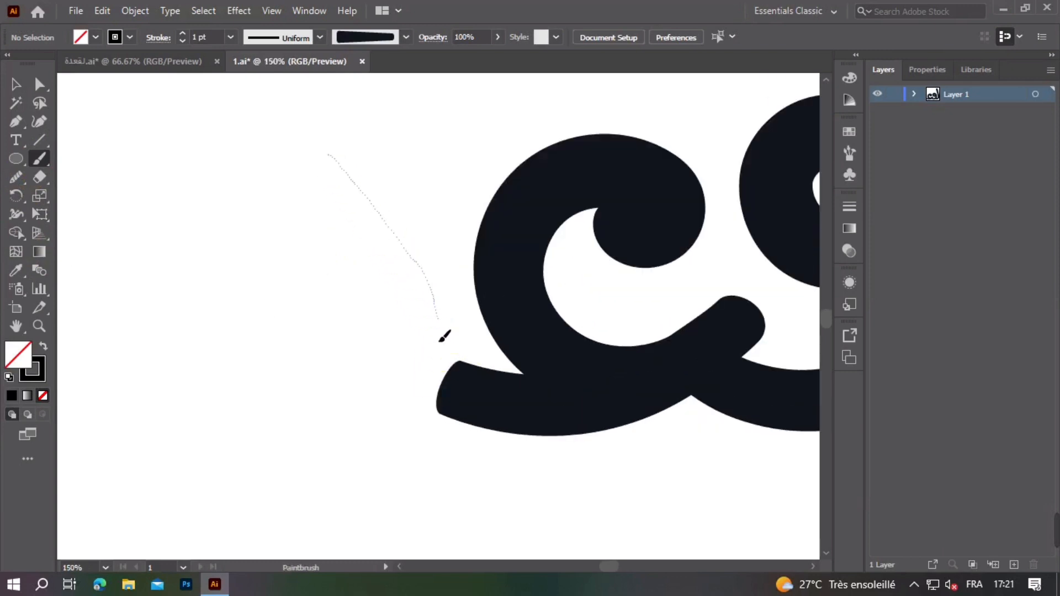
drag(269, 373, 266, 366)
scroll(457, 397, down, 2)
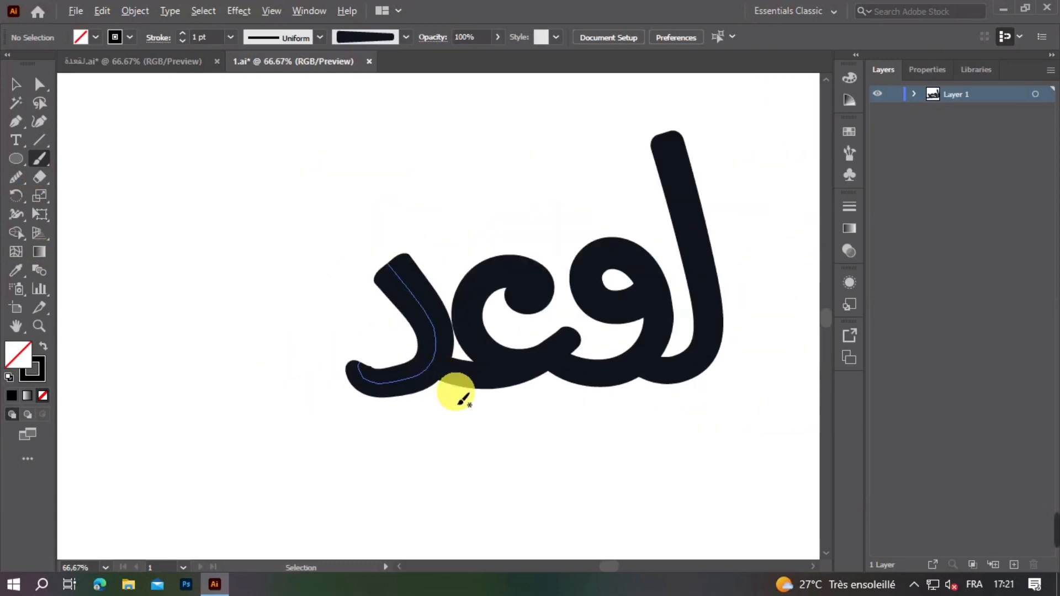
scroll(436, 353, up, 1)
key(ctrl+z)
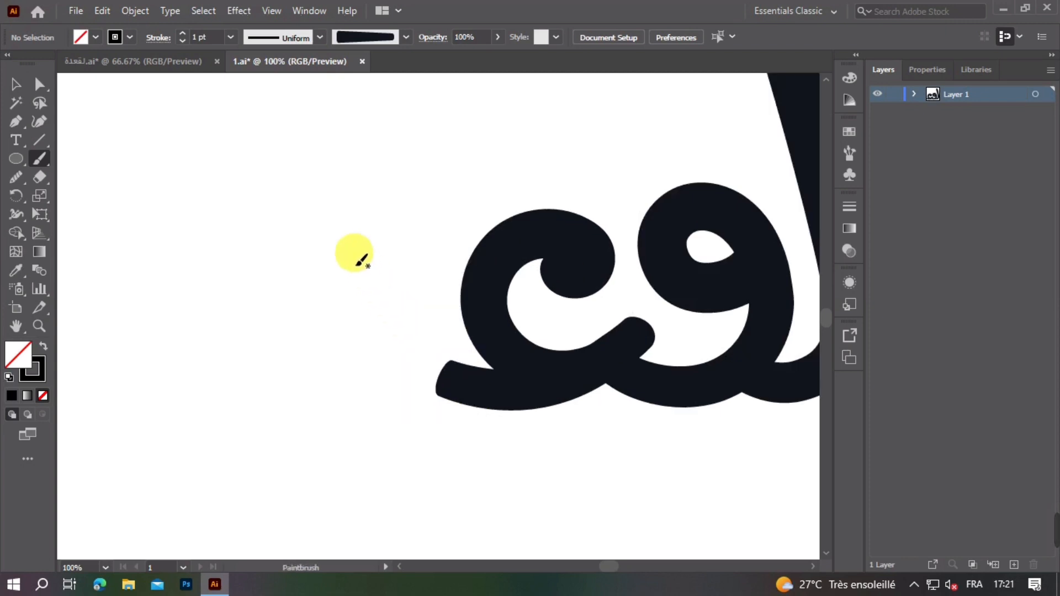
drag(318, 413, 316, 414)
key(ctrl+z)
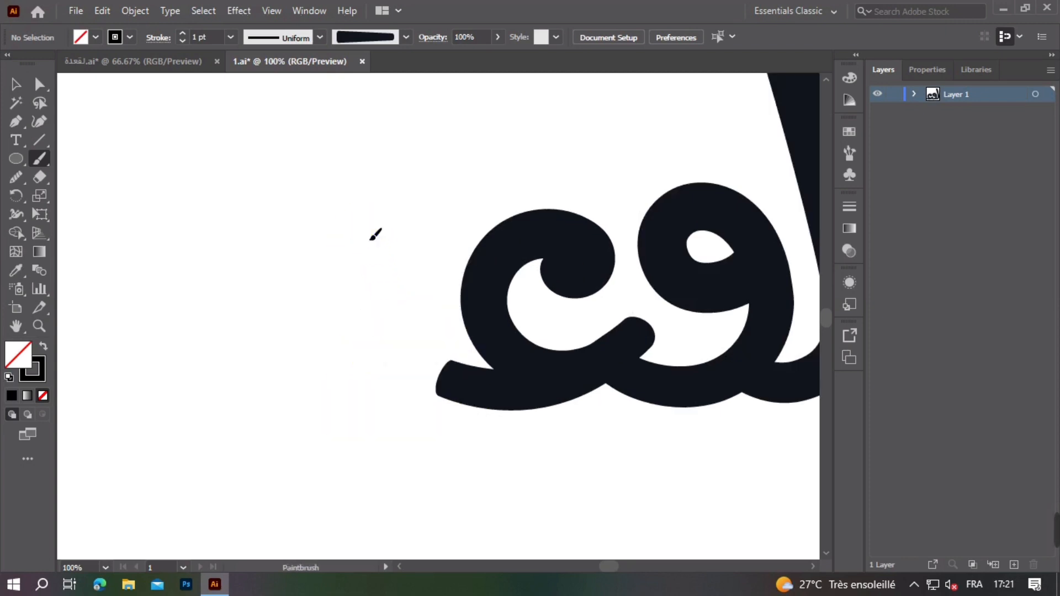
- Paint a dal with a slanted stem and hooked base beside the tail, and refine its lower curve and hook end with the Curvature tool
drag(318, 373, 317, 369)
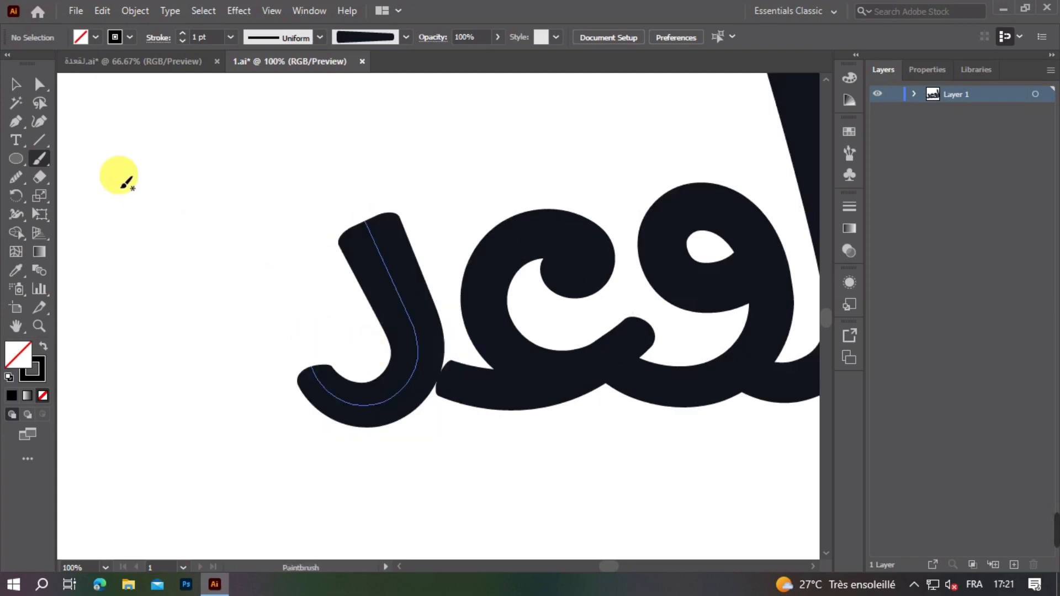
click(15, 84)
click(43, 130)
scroll(436, 381, up, 1)
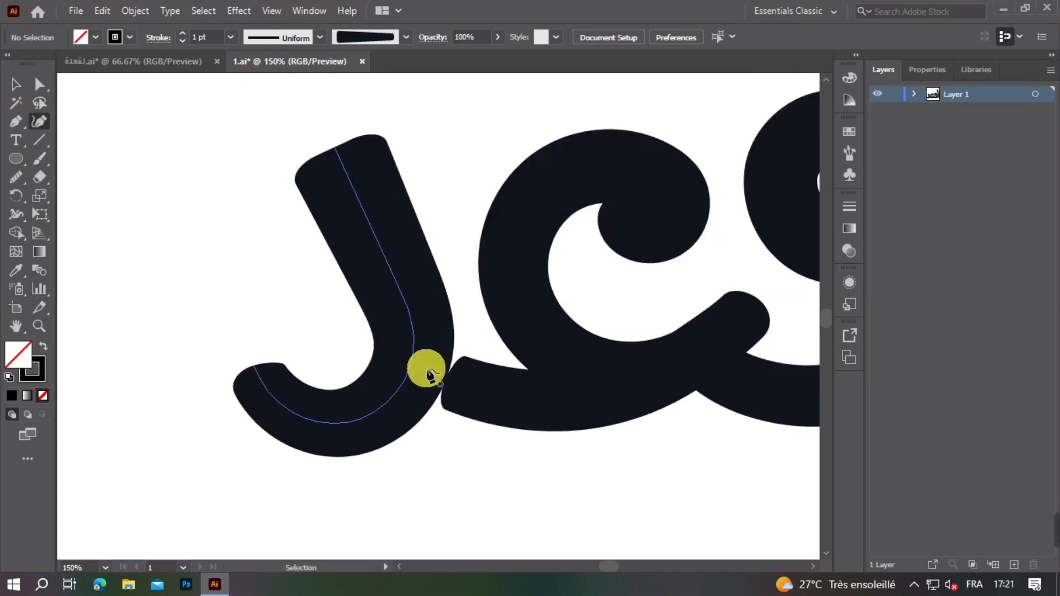
click(409, 396)
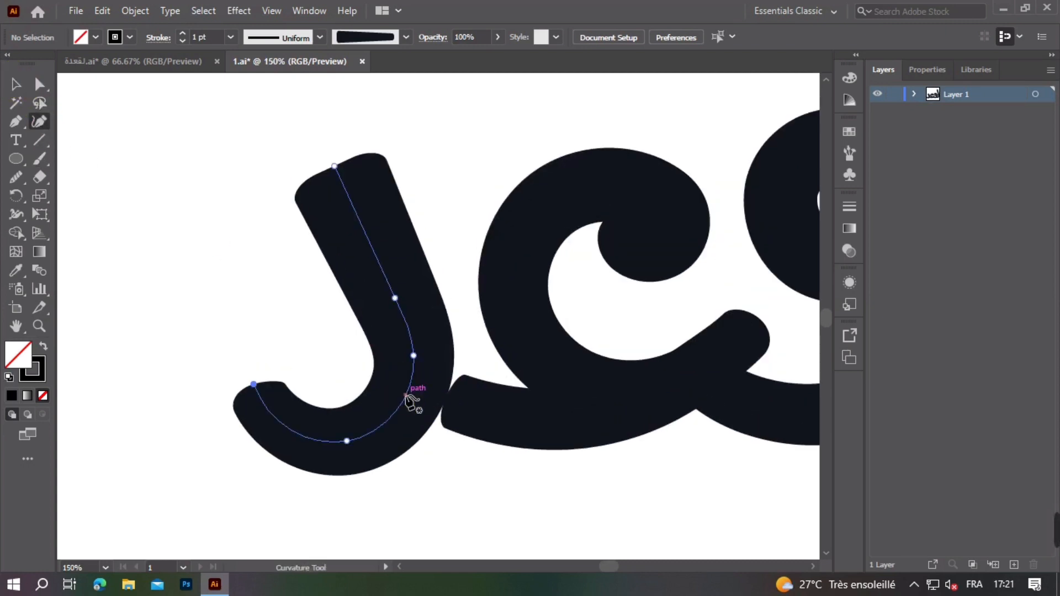
drag(347, 442, 345, 433)
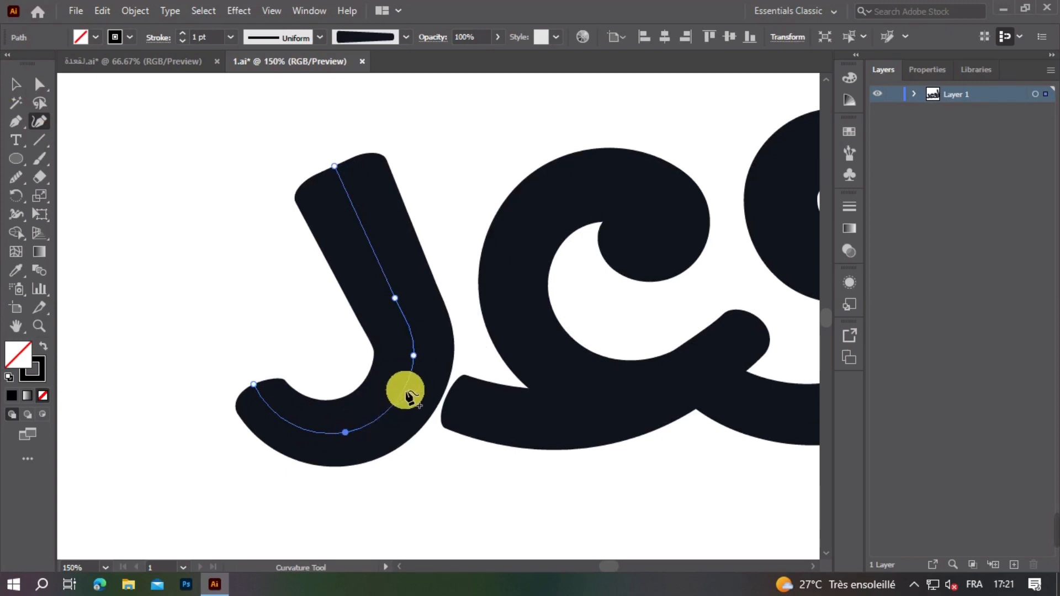
drag(411, 374, 412, 376)
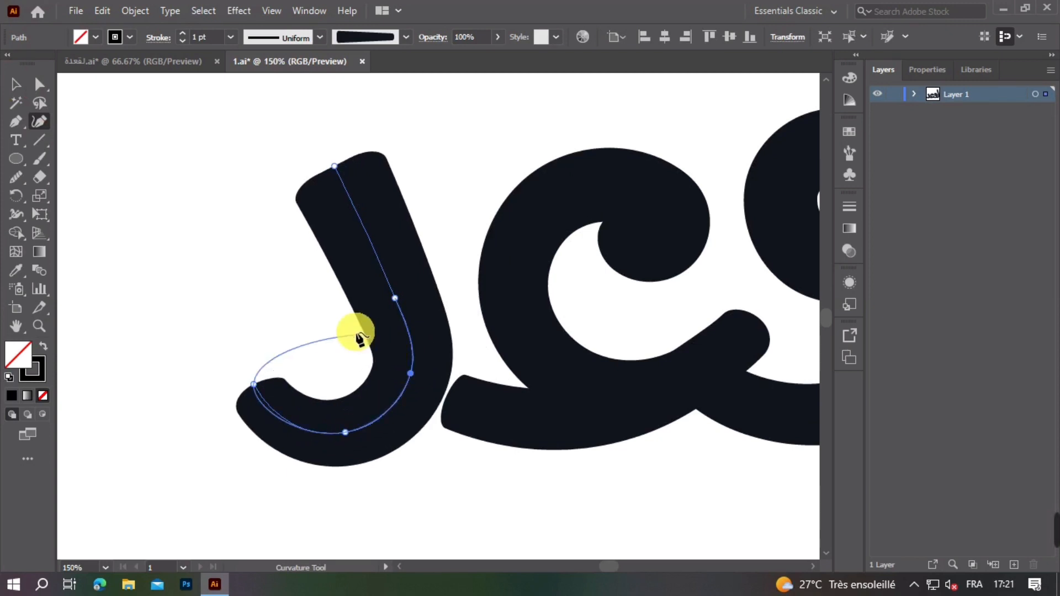
drag(257, 384, 254, 367)
click(275, 411)
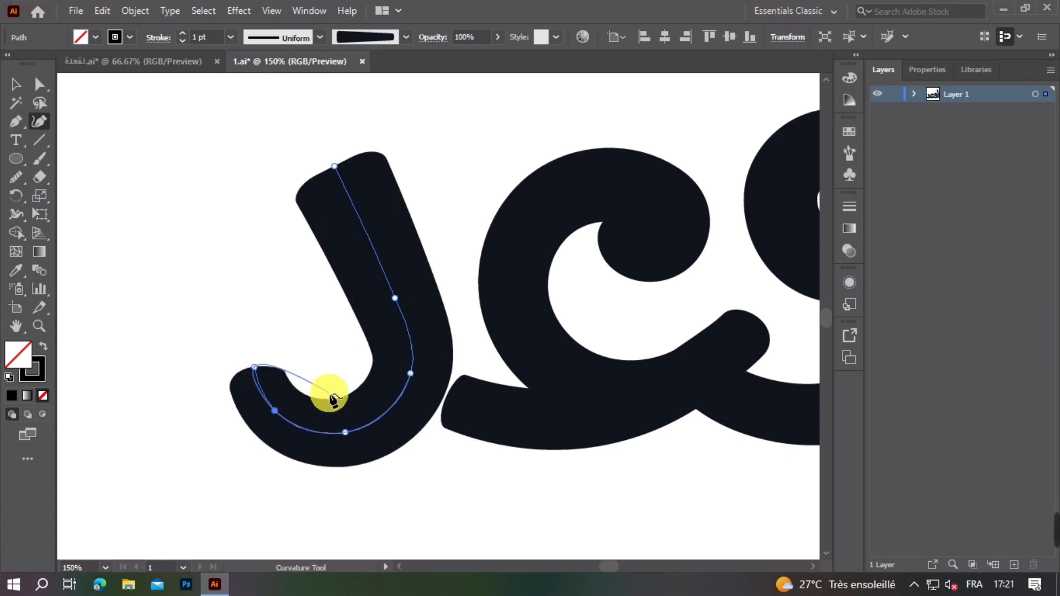
- Narrow the top end of the dal's stem with the Width tool
click(15, 87)
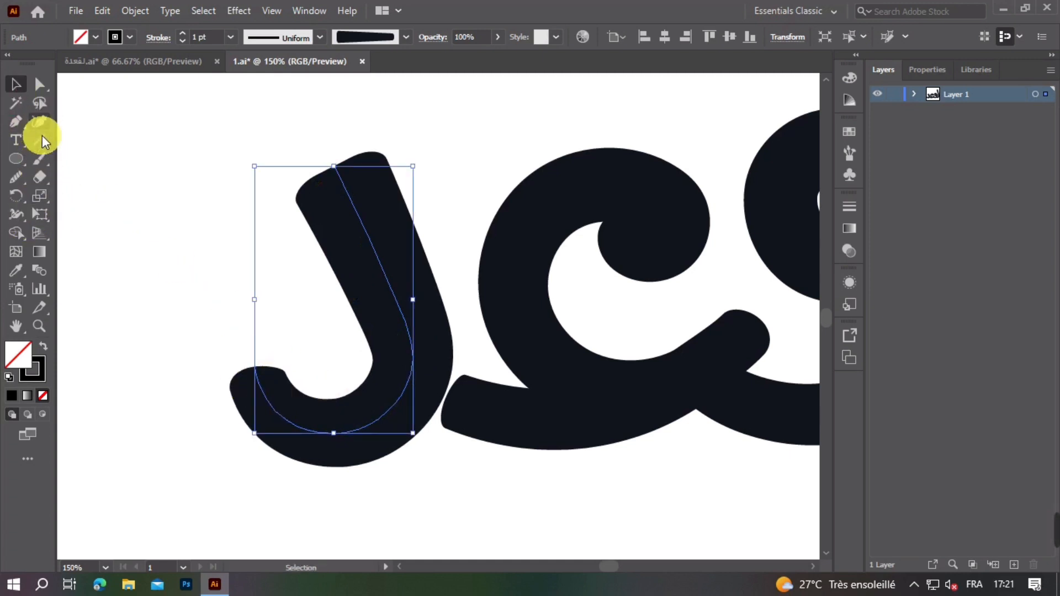
click(16, 214)
click(355, 177)
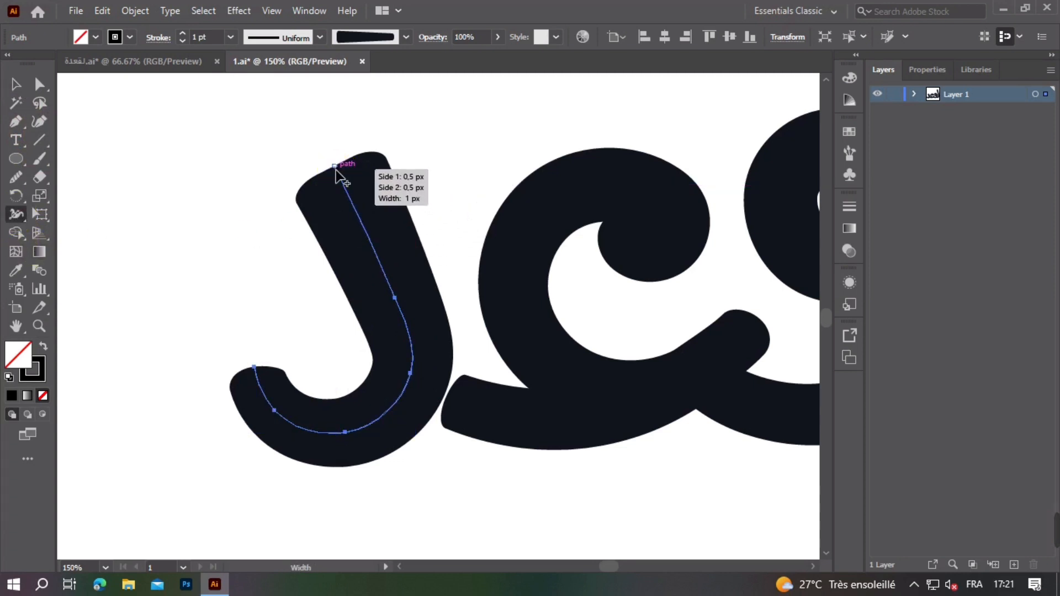
mouse_move(347, 160)
mouse_down()
mouse_move(334, 166)
mouse_move(385, 167)
mouse_up()
key(ctrl+z)
key(ctrl+z)
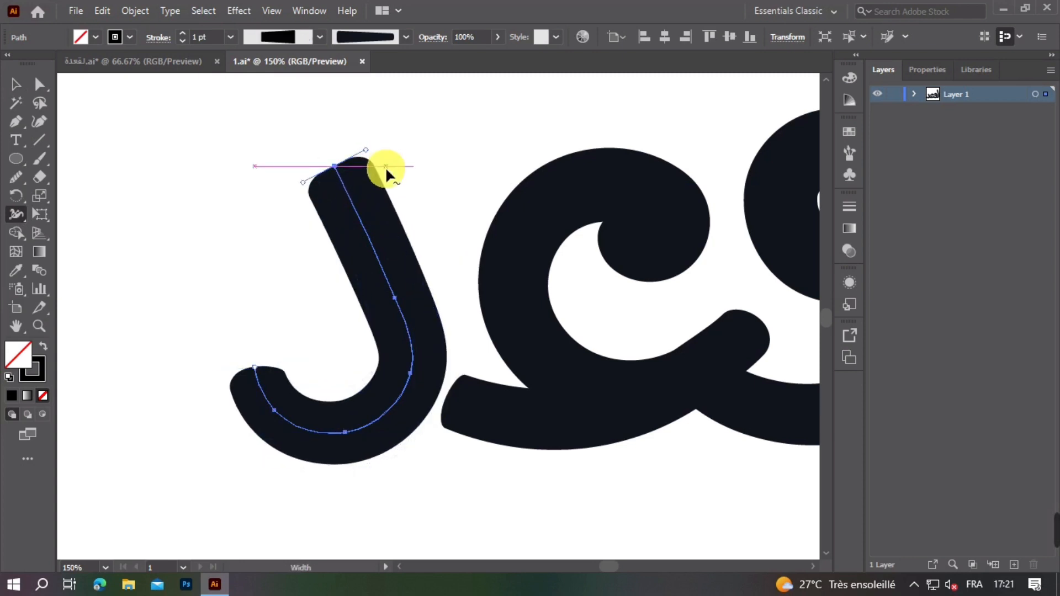
- Select the dal and nudge it slightly up and to the right so it joins the end of the curled letter's tail
click(16, 85)
click(378, 287)
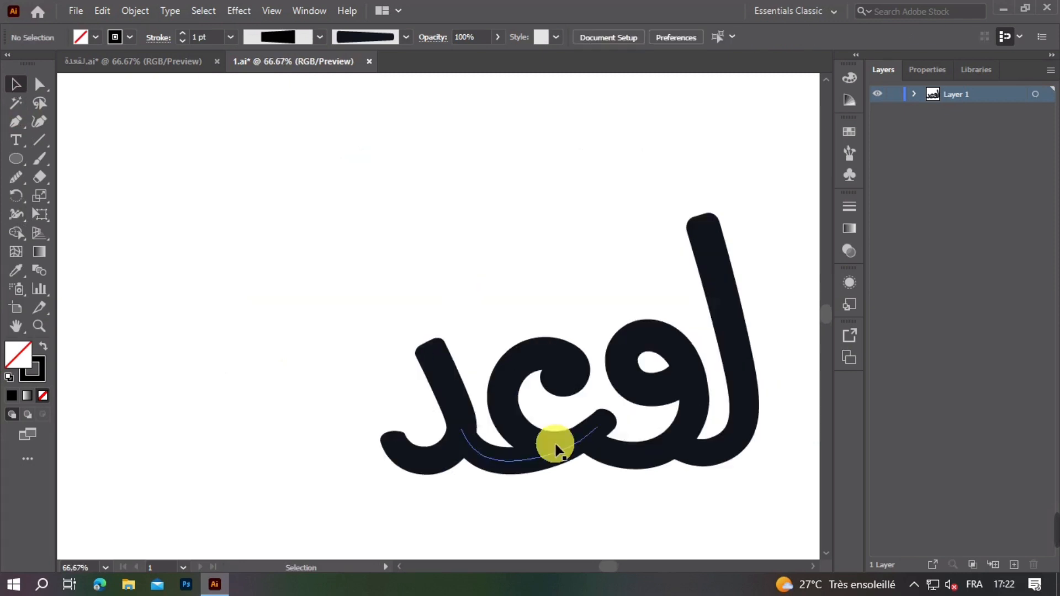
scroll(510, 422, up, 1)
click(489, 409)
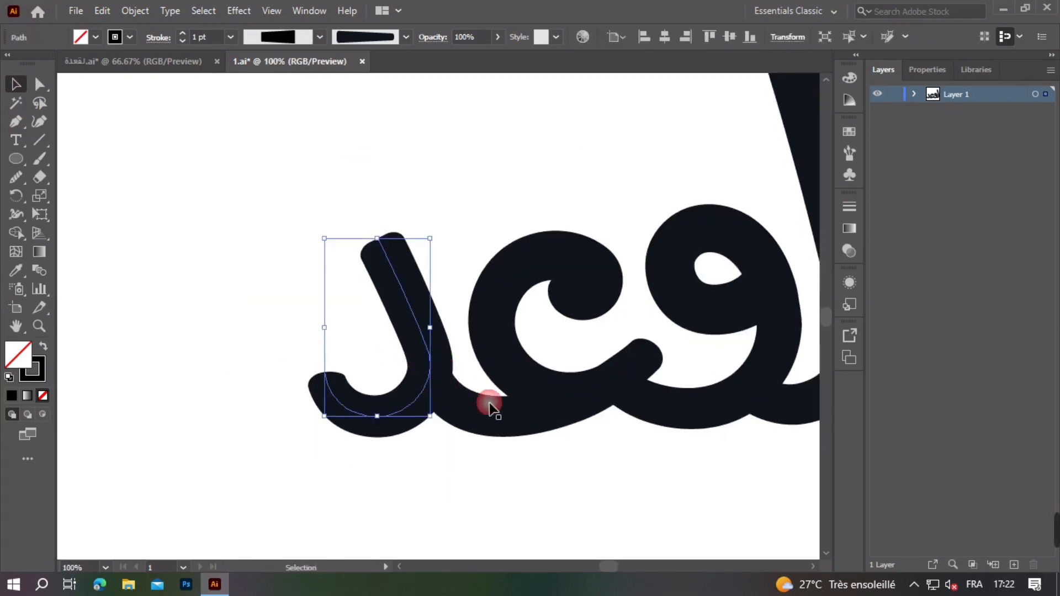
key(Up)
key(Right)
key(Right)
key(Right)
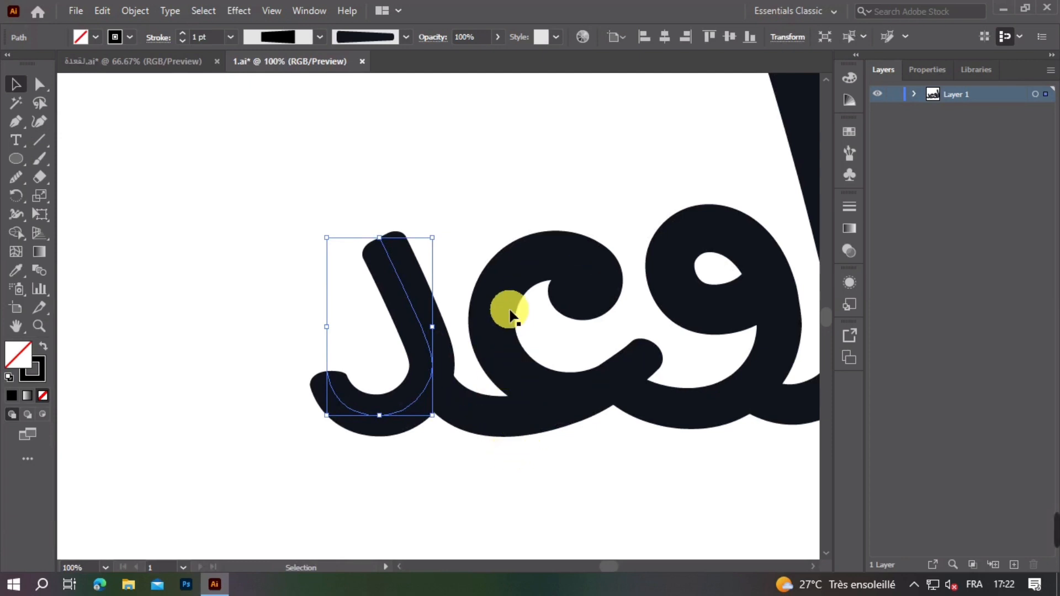
- Paint an upright oval loop to the left of the dal with the Paintbrush
click(43, 158)
key(space)
mouse_move(409, 309)
mouse_down()
mouse_move(568, 315)
mouse_move(431, 373)
mouse_up()
drag(393, 292, 415, 330)
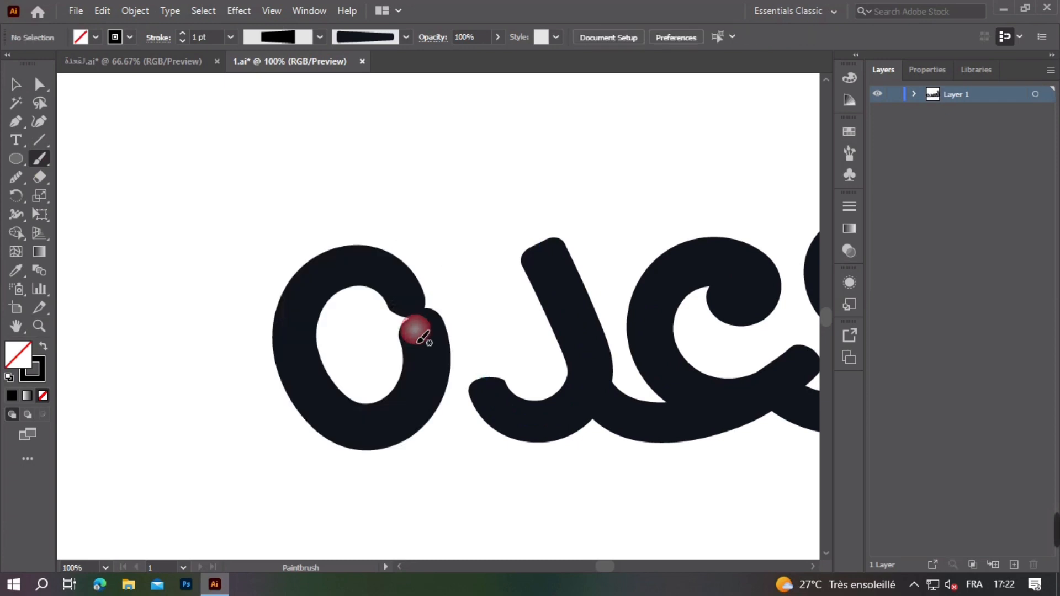
- Move the oval's upper open end down over its other end with the Curvature tool to close the gap
scroll(389, 317, up, 2)
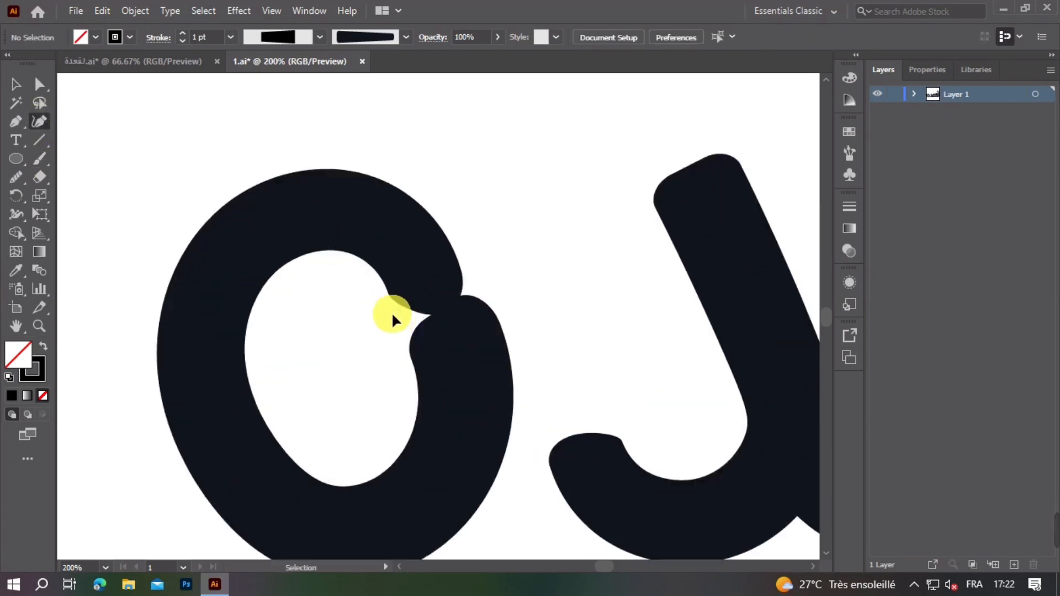
click(429, 313)
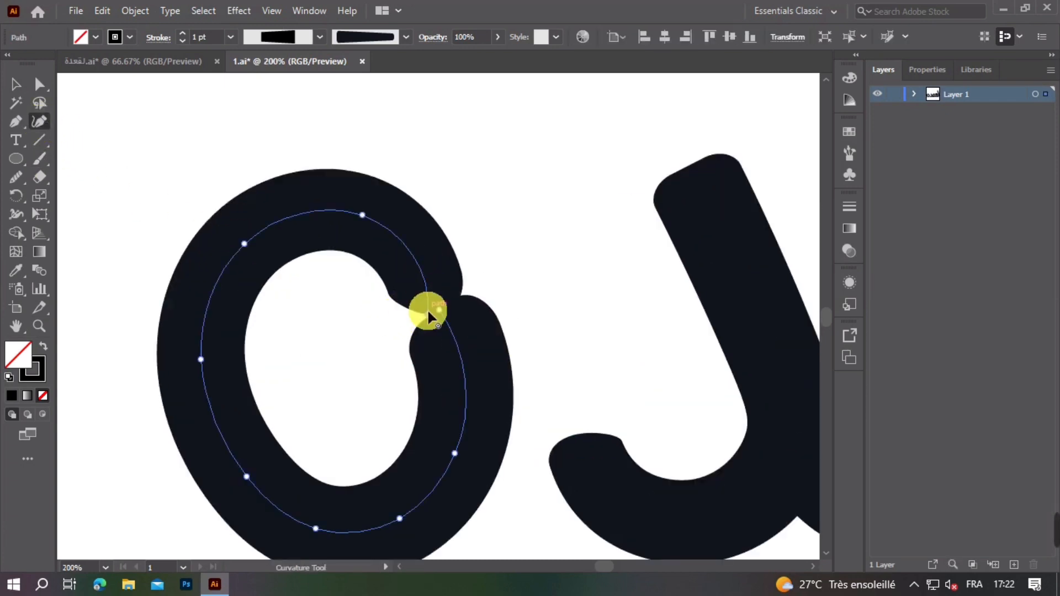
click(446, 351)
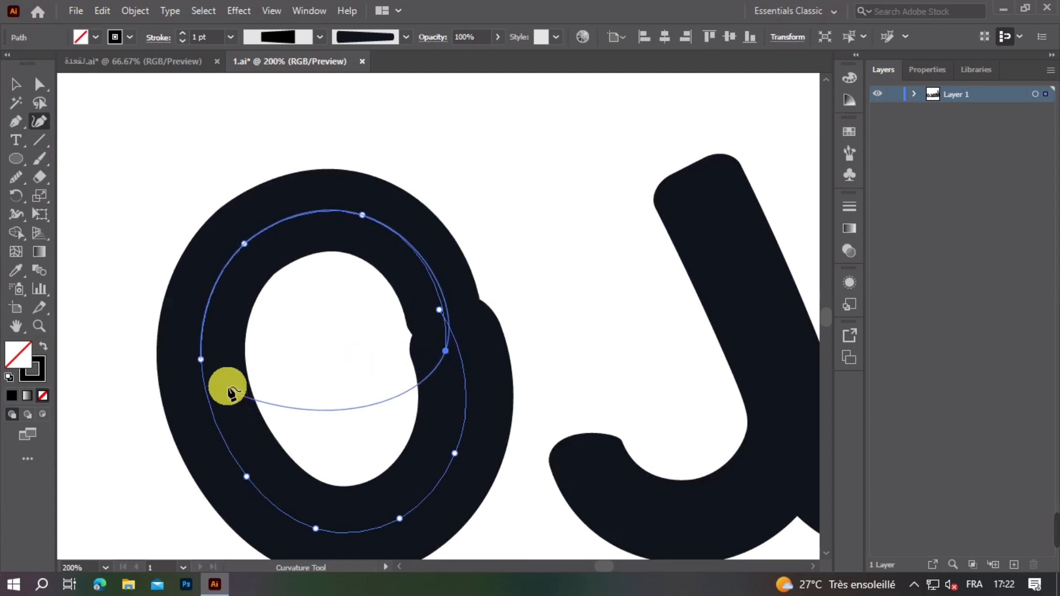
- Round the oval with the Curvature tool by raising its base, pulling its lower right side and end inward, and pushing its left side outward
drag(316, 528, 309, 502)
drag(399, 519, 401, 493)
drag(454, 456, 444, 445)
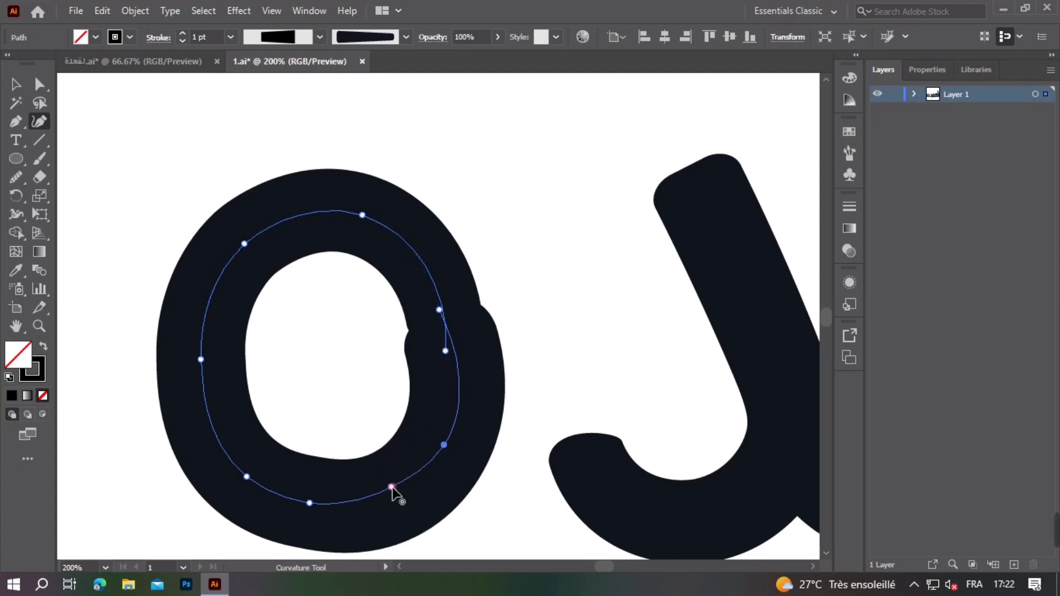
drag(391, 487, 391, 487)
drag(443, 445, 429, 441)
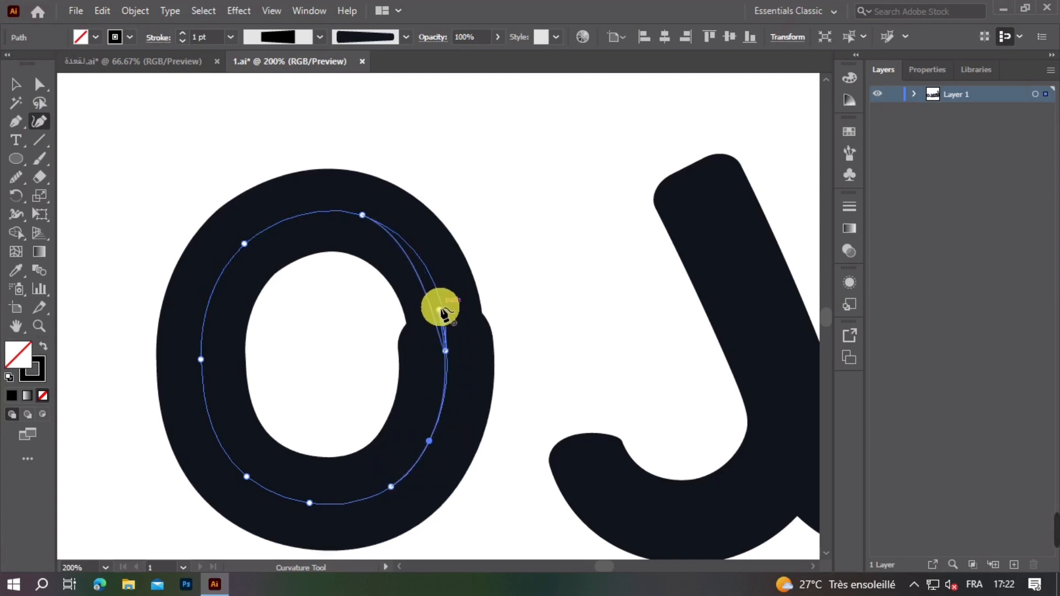
drag(434, 312, 429, 313)
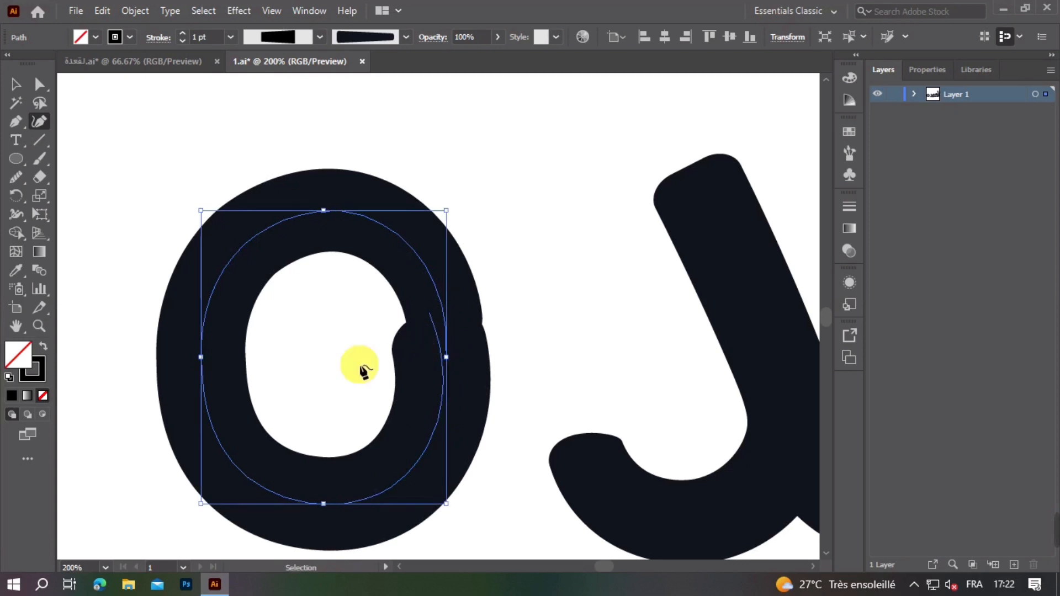
drag(201, 359, 193, 362)
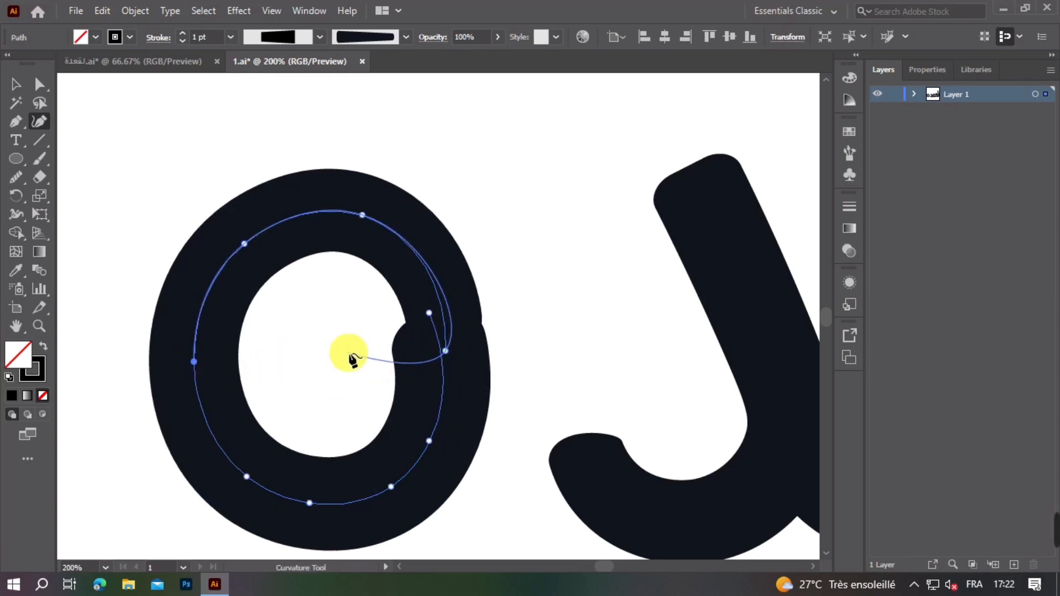
- Move the oval about 4 px right and 5 px up beside the dal, and deselect it
click(16, 84)
scroll(452, 301, down, 3)
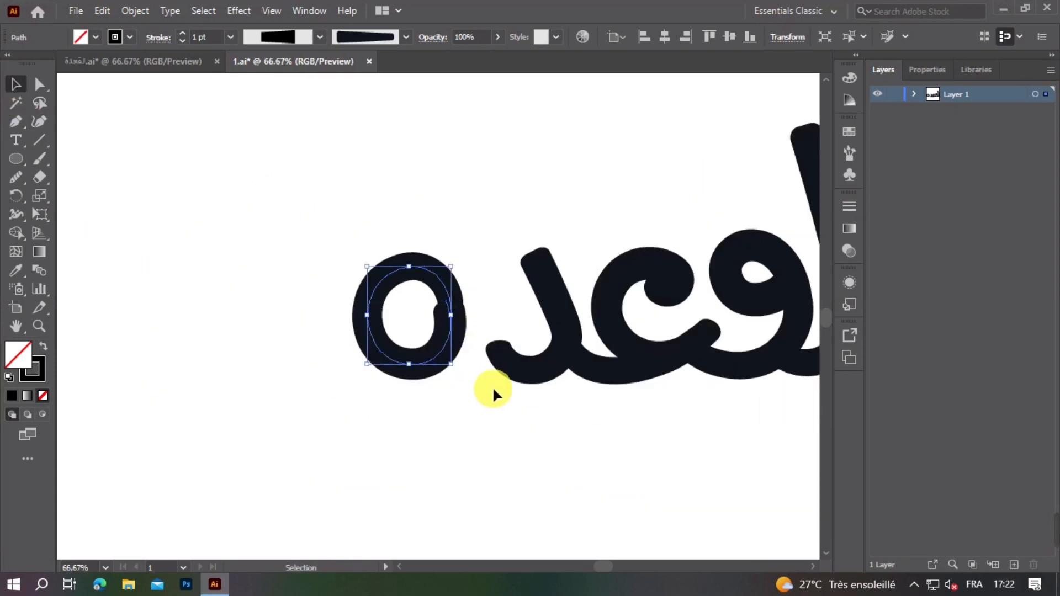
drag(282, 379, 288, 378)
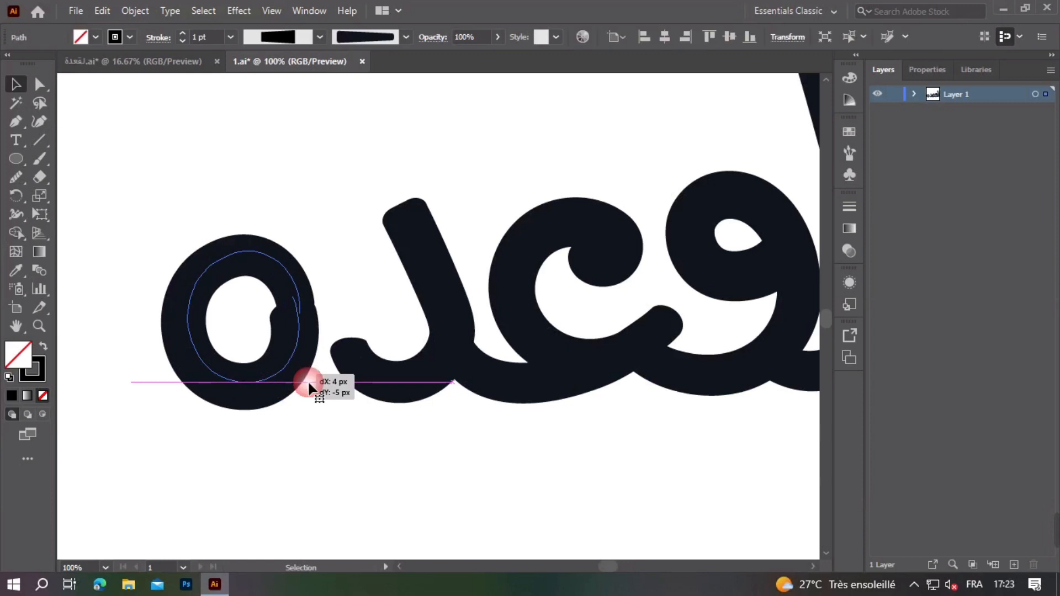
click(372, 420)
- Thin the oval's stroke on its outer side, away from the dal, with the Width tool, and deselect it
click(260, 372)
click(16, 214)
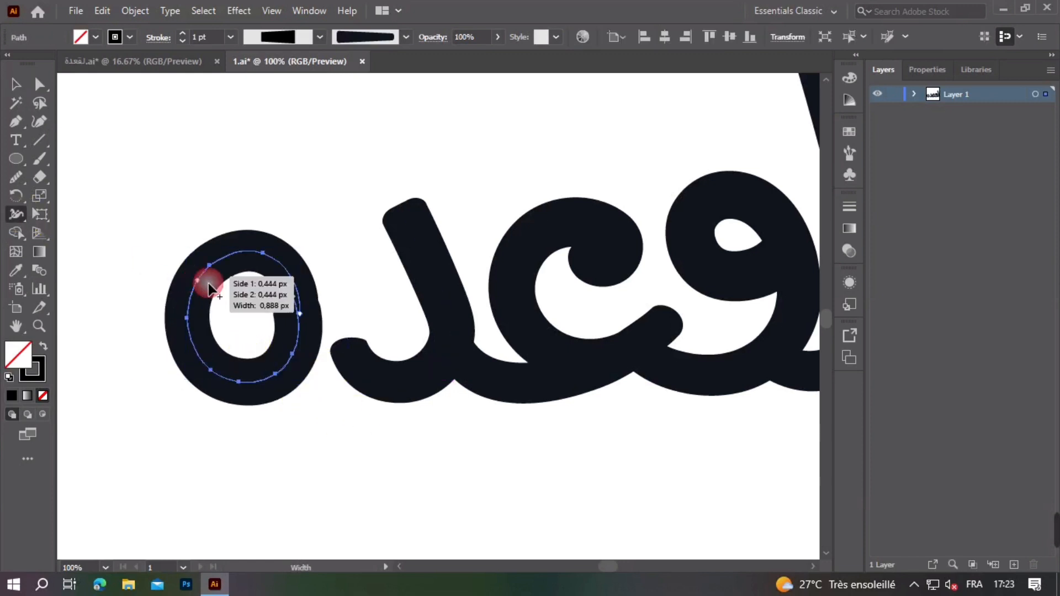
drag(195, 319, 206, 316)
click(16, 84)
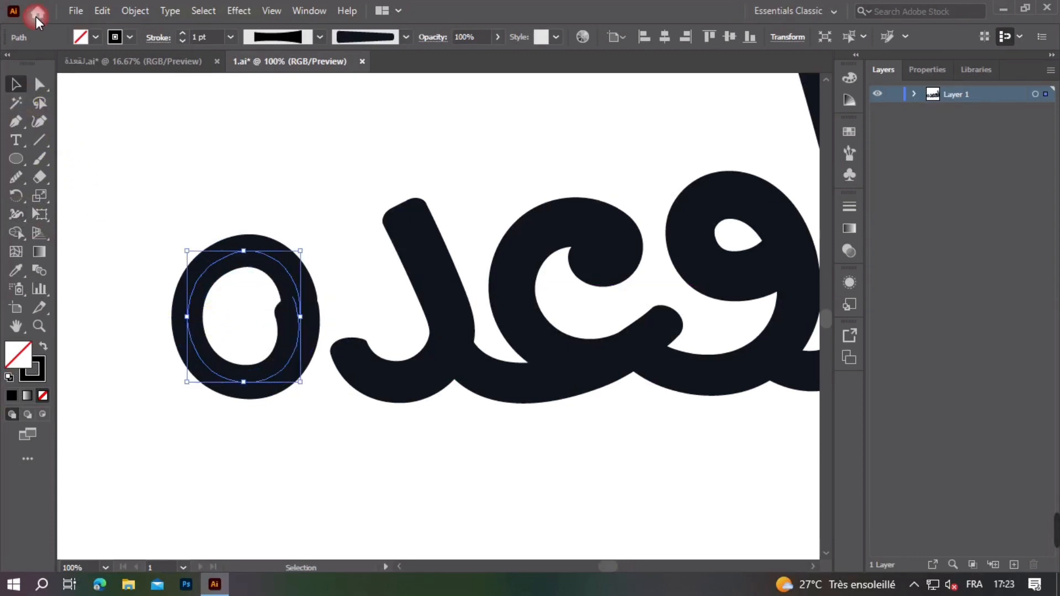
click(363, 205)
- Nudge the oval a few pixels right and down so it sits closer to the dal on the baseline
key(space)
drag(575, 303, 547, 334)
click(246, 413)
key(Right)
key(Right)
key(Right)
key(Right)
key(Right)
key(Right)
key(Right)
key(Right)
key(Right)
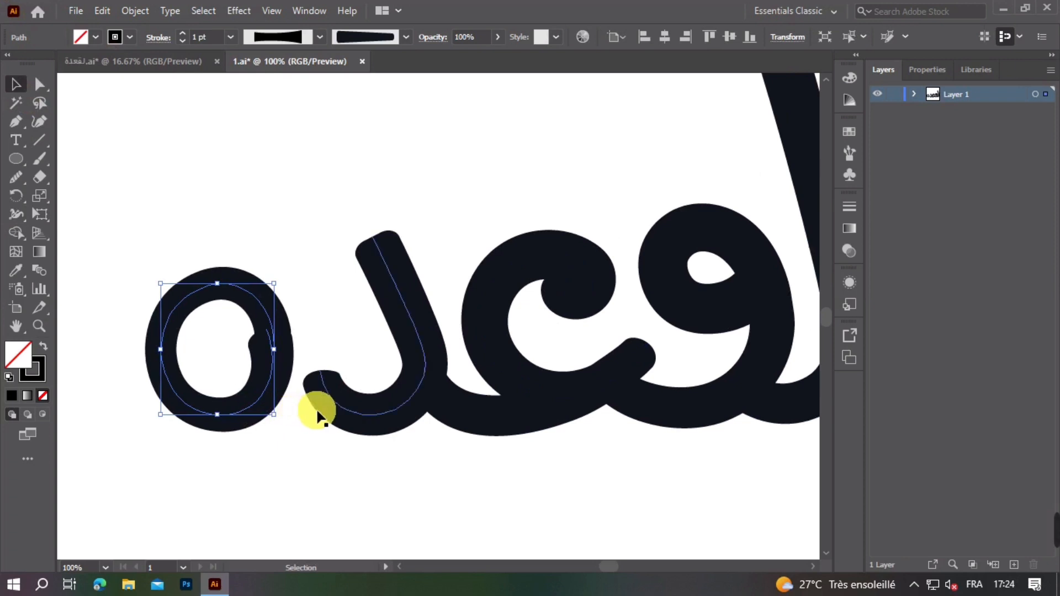
key(Down)
key(Down)
key(Down)
key(Down)
key(Down)
key(Down)
key(Down)
key(Down)
key(Down)
key(Down)
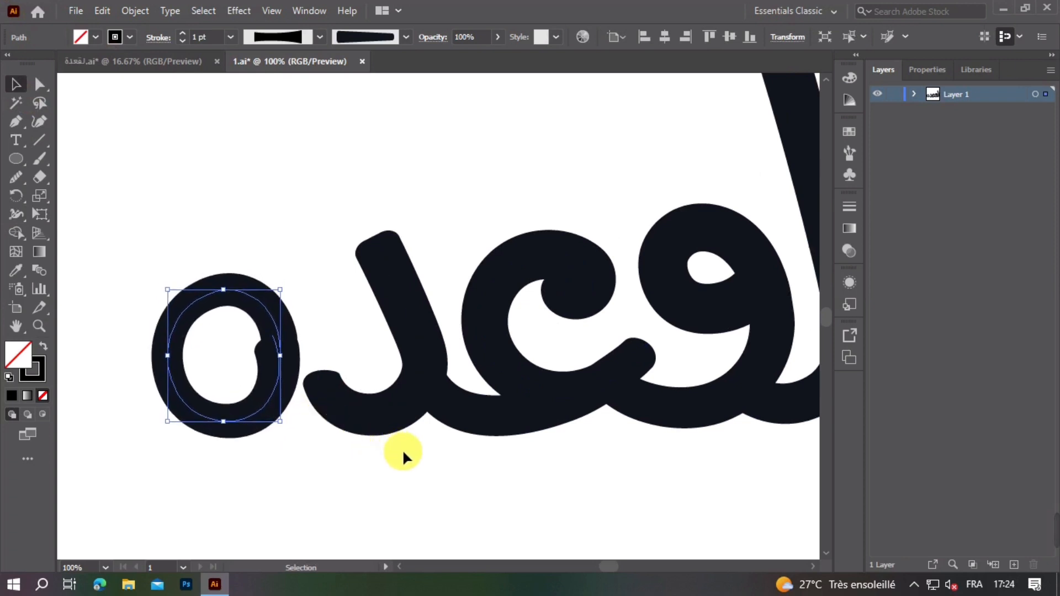
click(490, 332)
drag(577, 259, 576, 278)
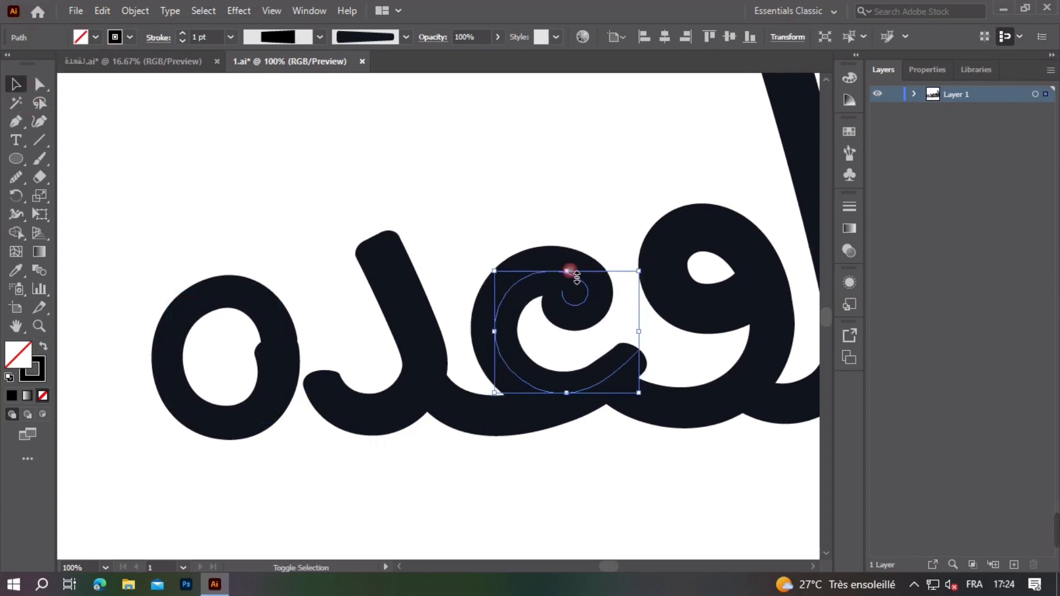
key(ctrl+z)
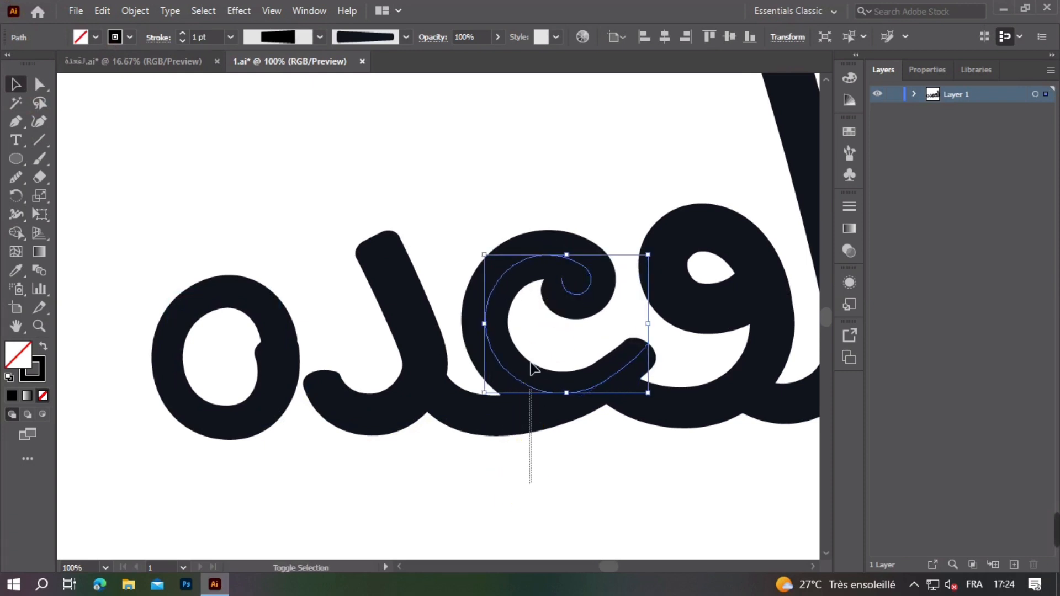
- Squash the curled letter and its tail together vertically by lowering their shared upper edge slightly, and deselect them
click(563, 255)
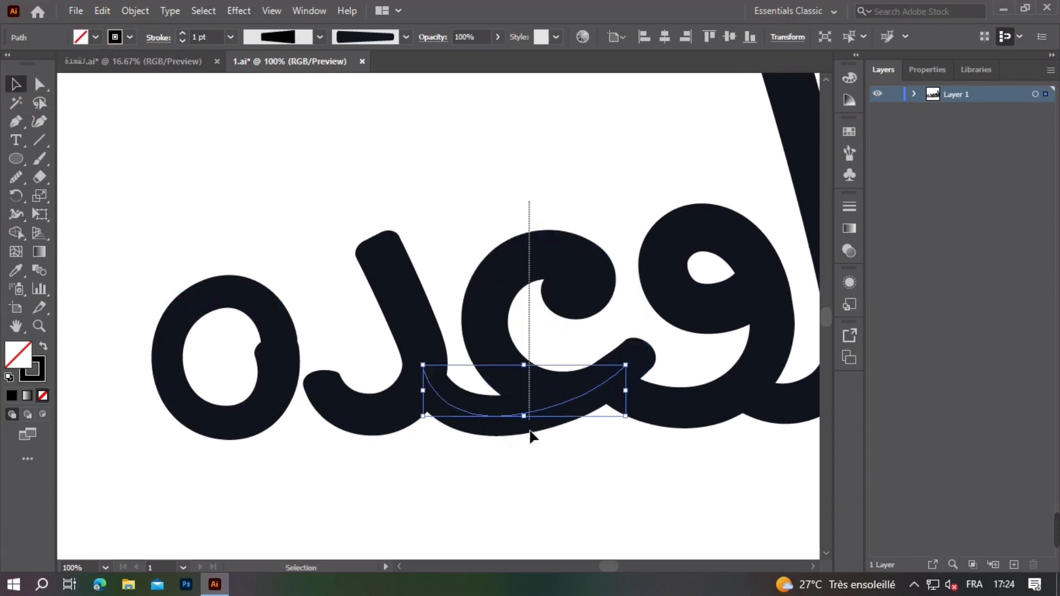
shift+click(564, 367)
drag(544, 261, 545, 277)
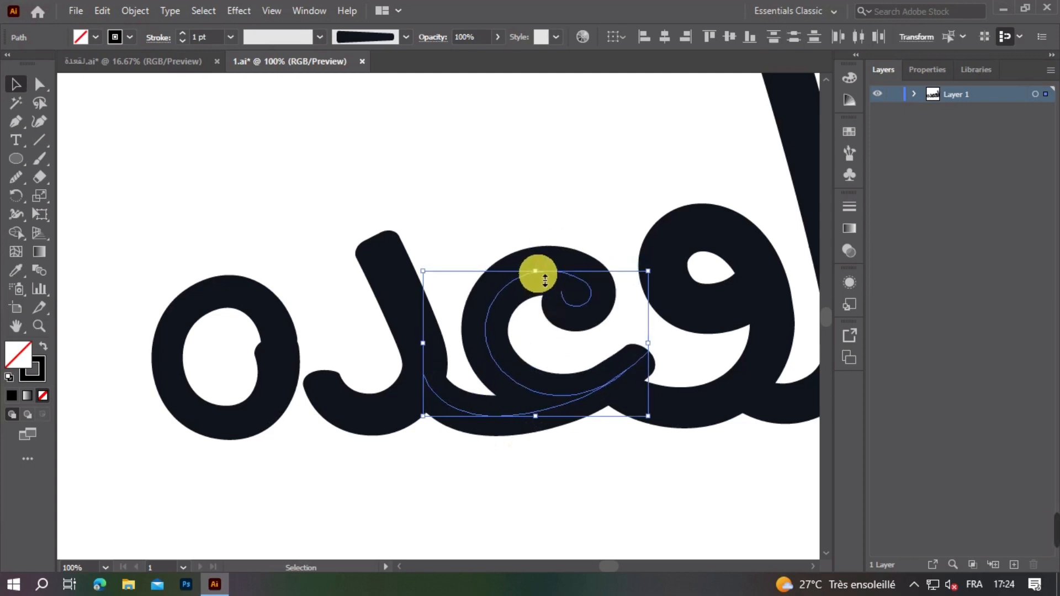
click(571, 449)
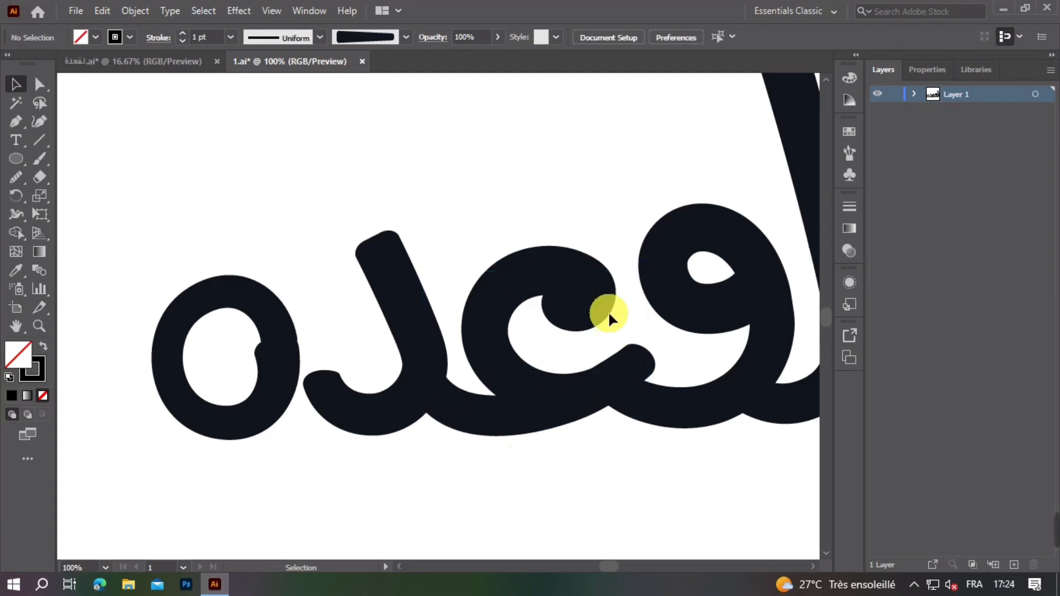
- Shorten the dal by lowering its upper end about 25 px while keeping its base in place, and deselect it
scroll(608, 310, down, 2)
scroll(495, 333, up, 2)
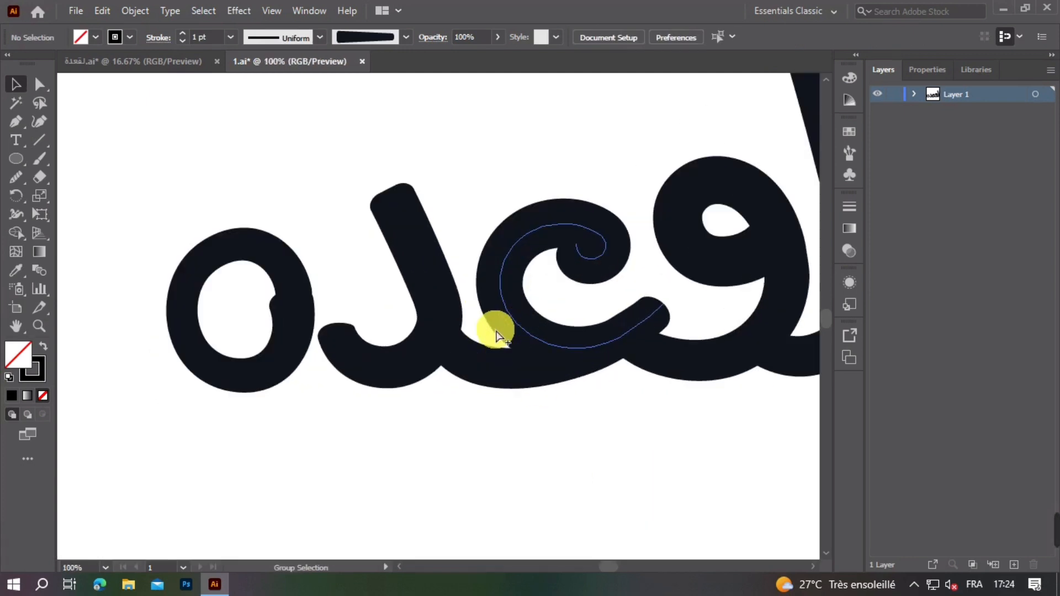
click(421, 293)
drag(393, 191, 396, 225)
click(383, 221)
click(392, 209)
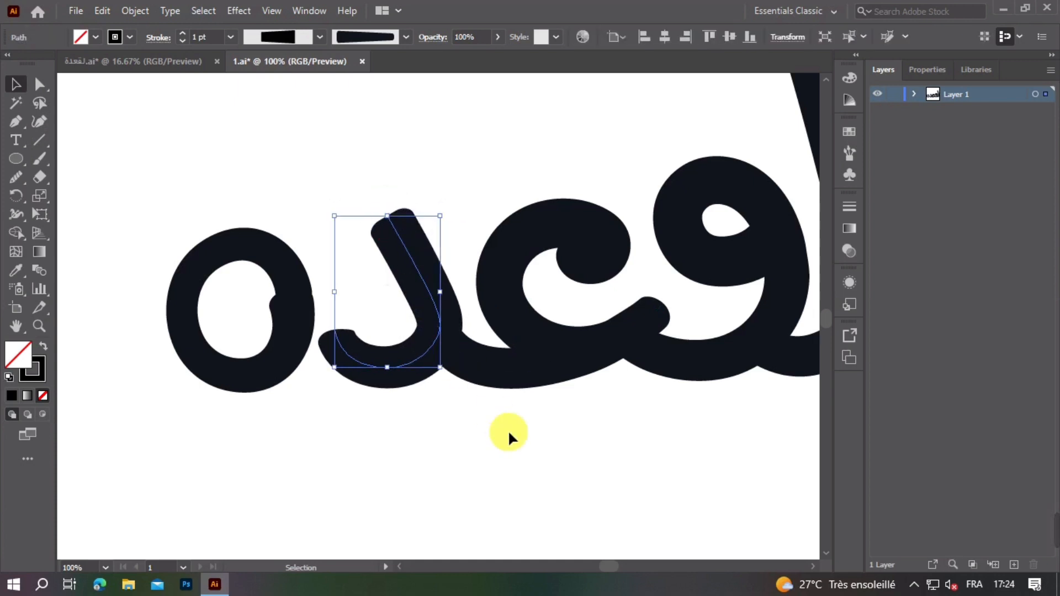
click(508, 432)
- Draw a black filled circle about 50 px across above the dal, and deselect it
scroll(571, 336, down, 2)
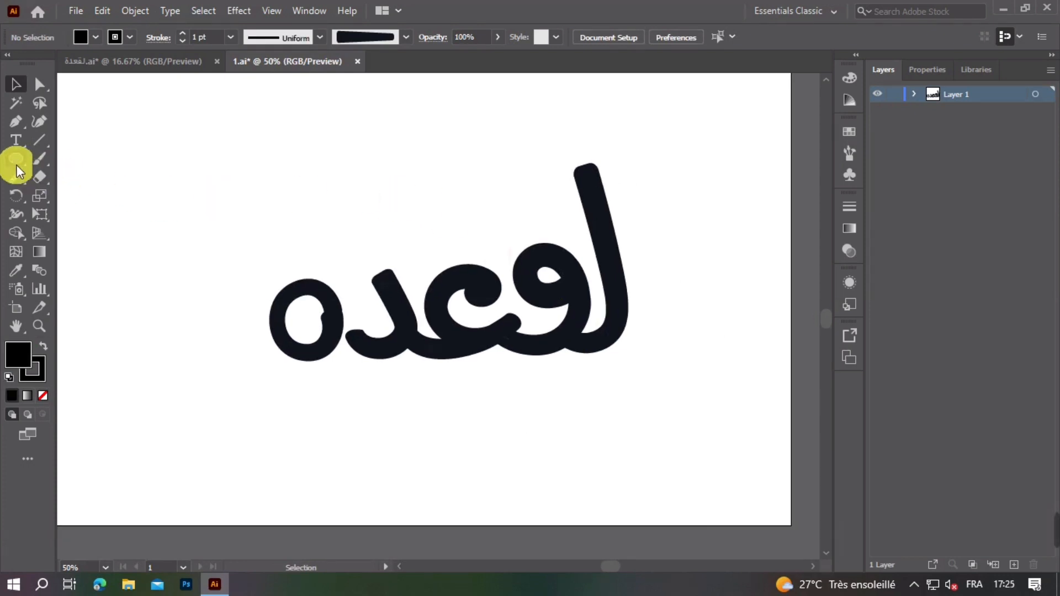
click(16, 161)
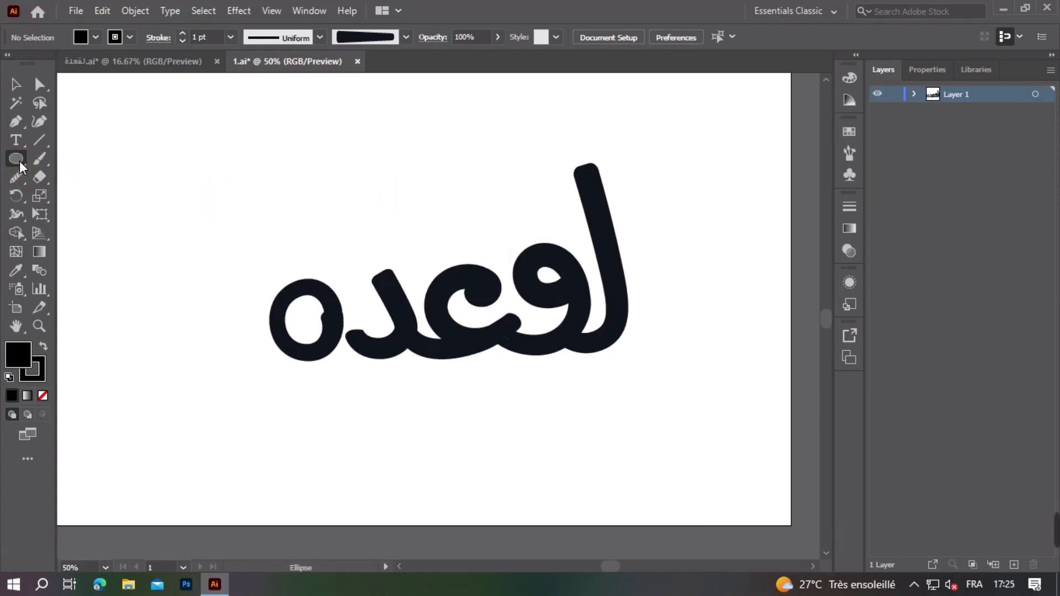
scroll(418, 266, up, 1)
mouse_move(381, 252)
mouse_down()
mouse_move(350, 206)
mouse_move(367, 229)
mouse_up()
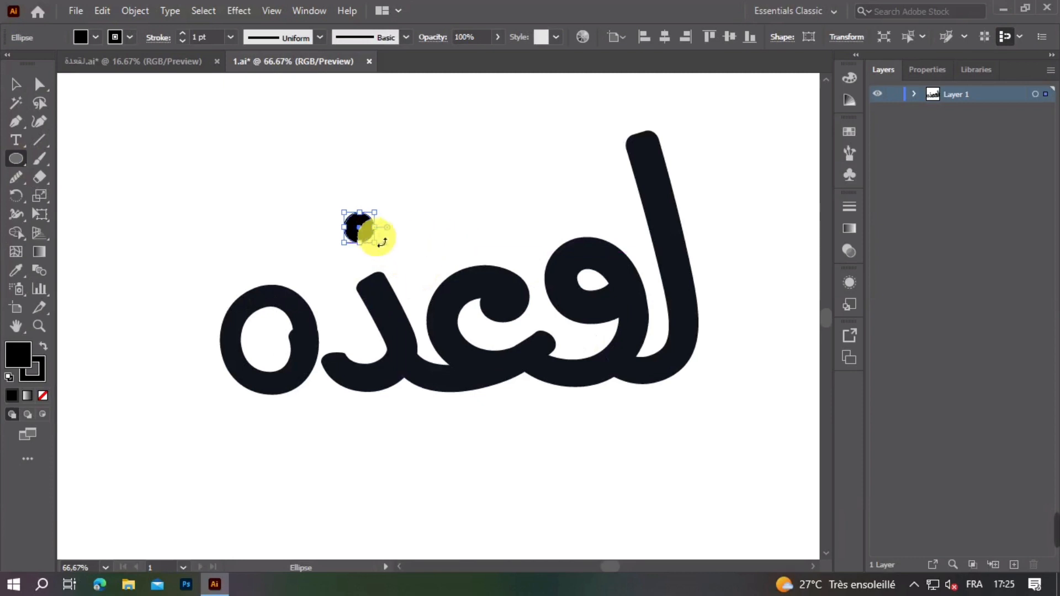
click(16, 84)
click(387, 238)
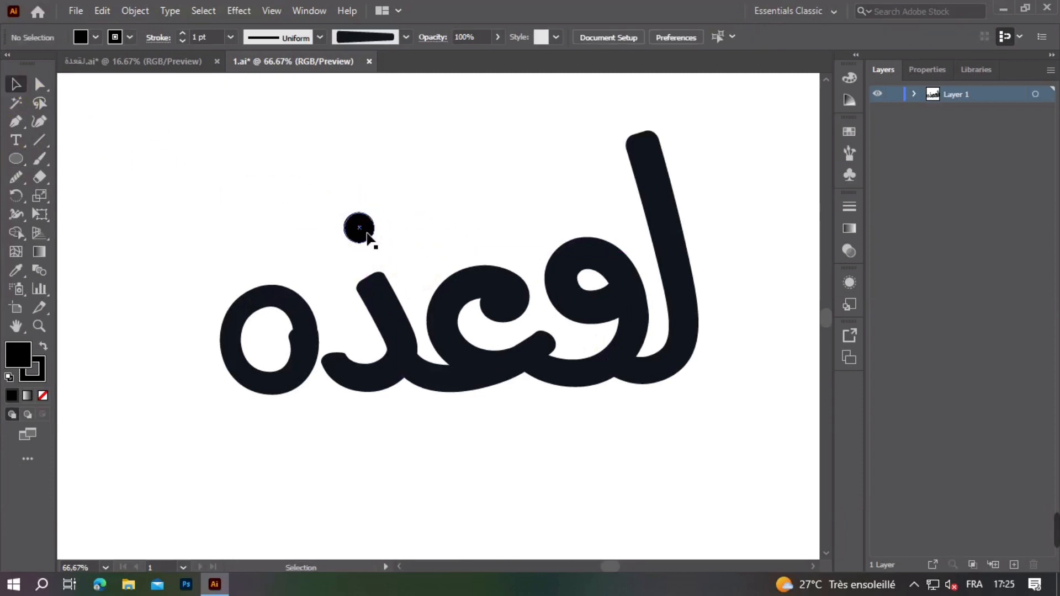
- Duplicate the circle and place the copy touching its right side, slightly higher
scroll(366, 229, up, 2)
drag(366, 235, 436, 225)
drag(558, 214, 434, 282)
- Move both dots together to rest on top of the waw's round head, and deselect them
drag(380, 228, 168, 332)
drag(256, 293, 669, 277)
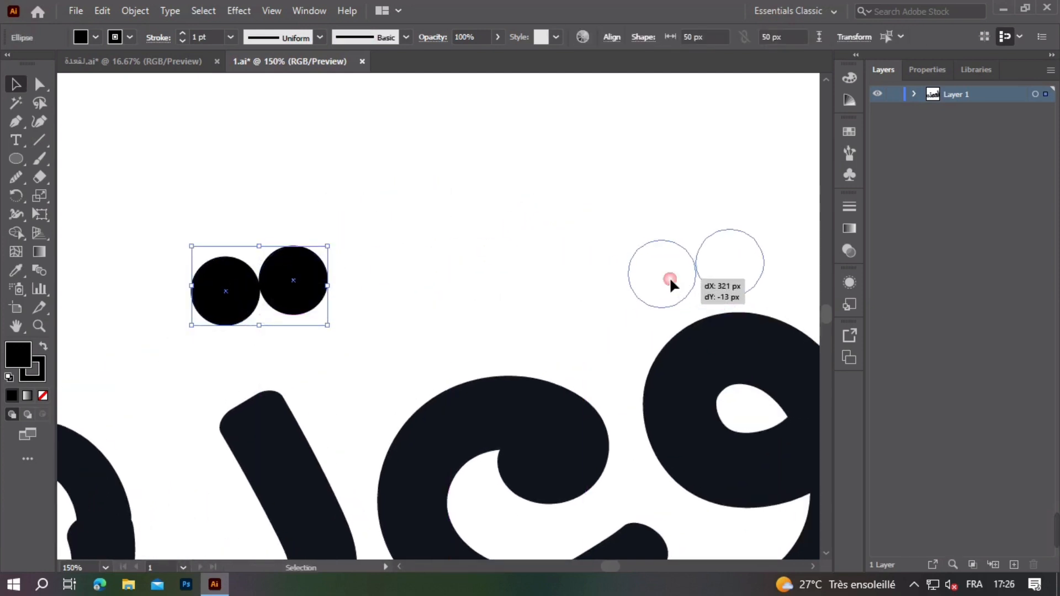
drag(629, 203, 389, 240)
drag(477, 303, 501, 337)
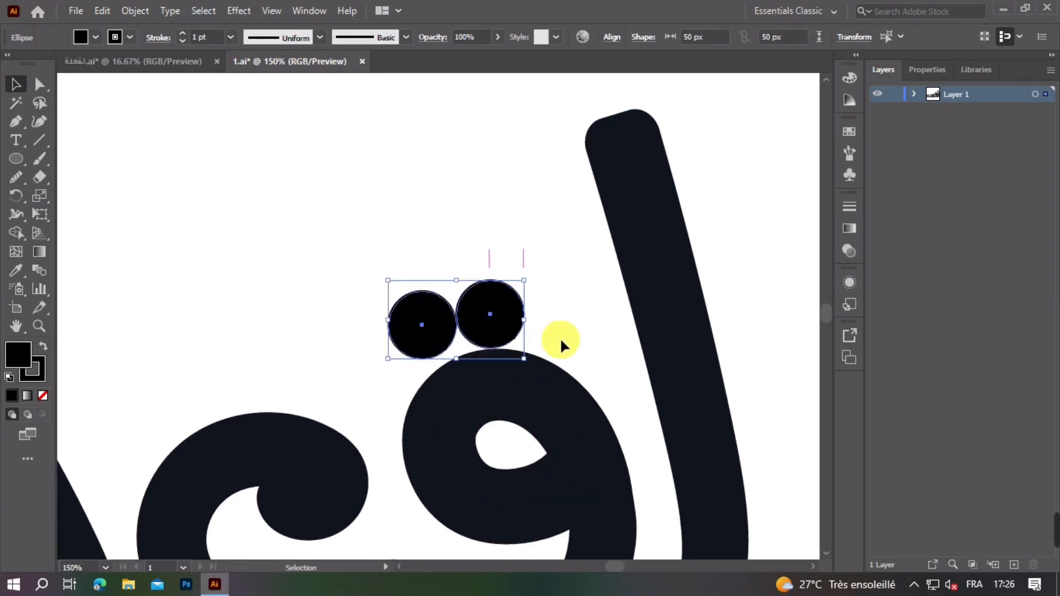
click(522, 332)
drag(378, 337, 377, 338)
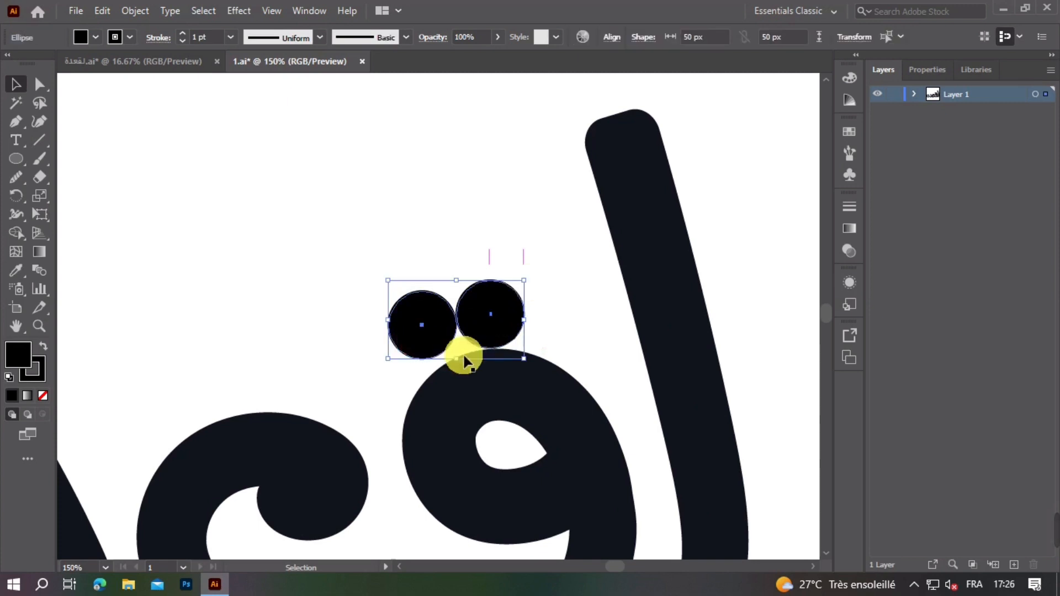
key(Down)
click(432, 186)
- Copy the pair of dots onto the top of the oval letter and rotate the copy slightly clockwise until nearly level
scroll(472, 347, down, 2)
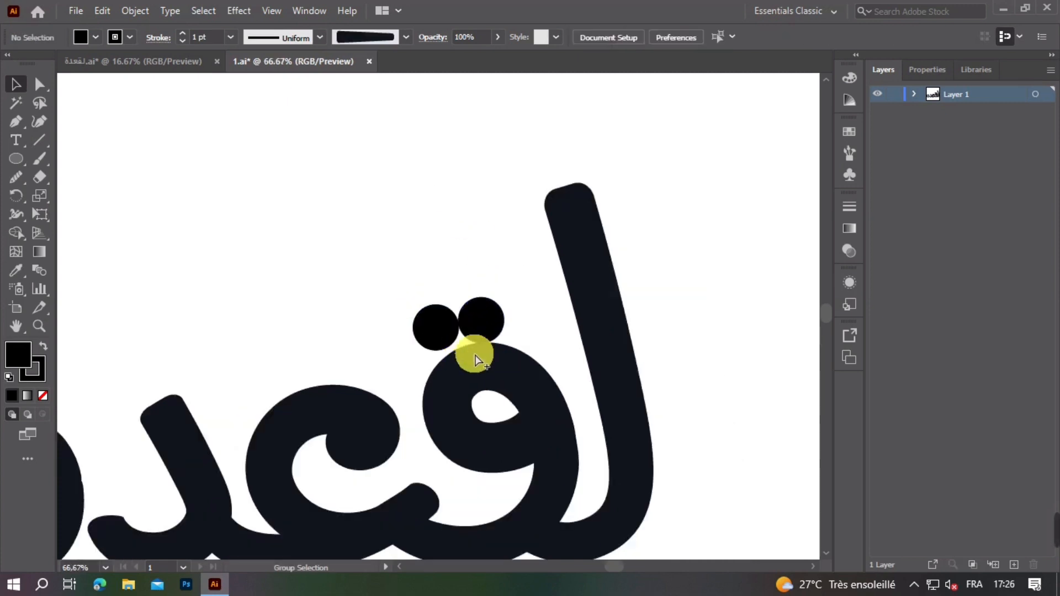
drag(347, 316, 476, 318)
scroll(585, 356, up, 1)
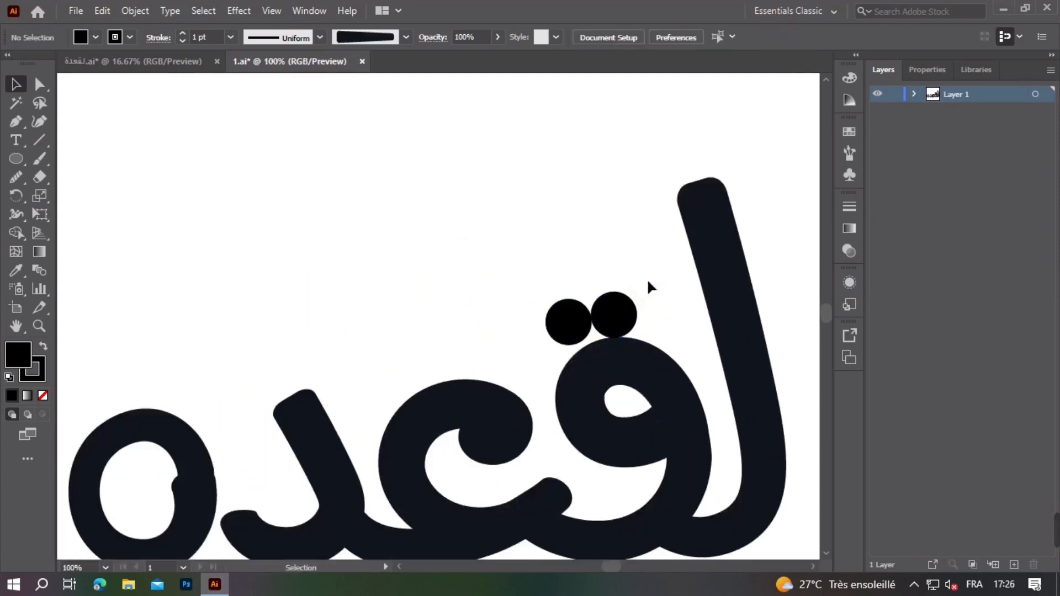
drag(648, 283, 127, 396)
click(297, 283)
drag(230, 321, 189, 329)
drag(318, 324, 349, 360)
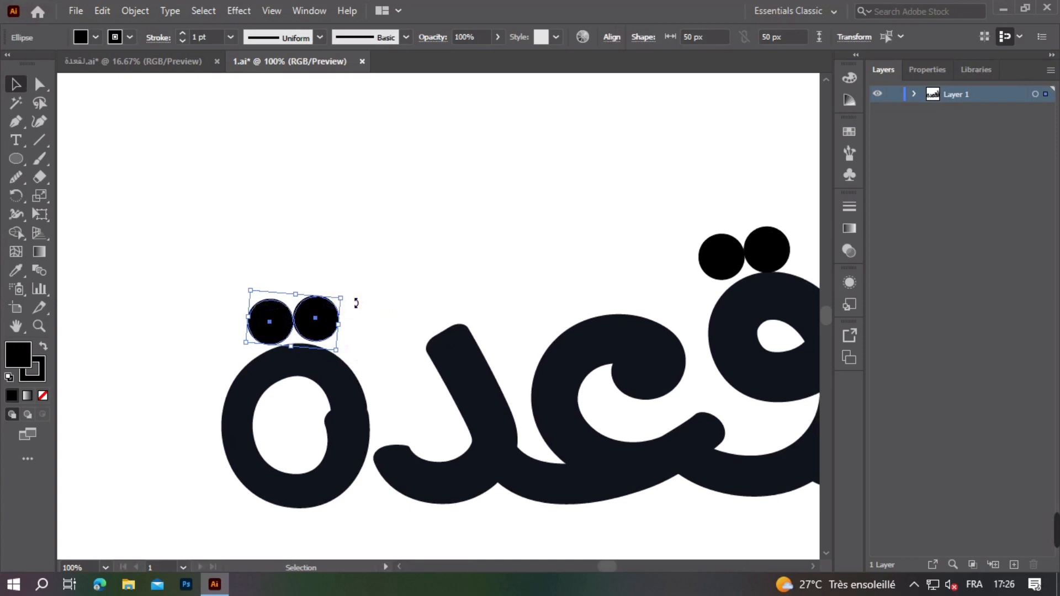
drag(356, 303, 357, 293)
click(469, 274)
- Check the yellow square's fill color values in the Color Picker
scroll(492, 301, down, 3)
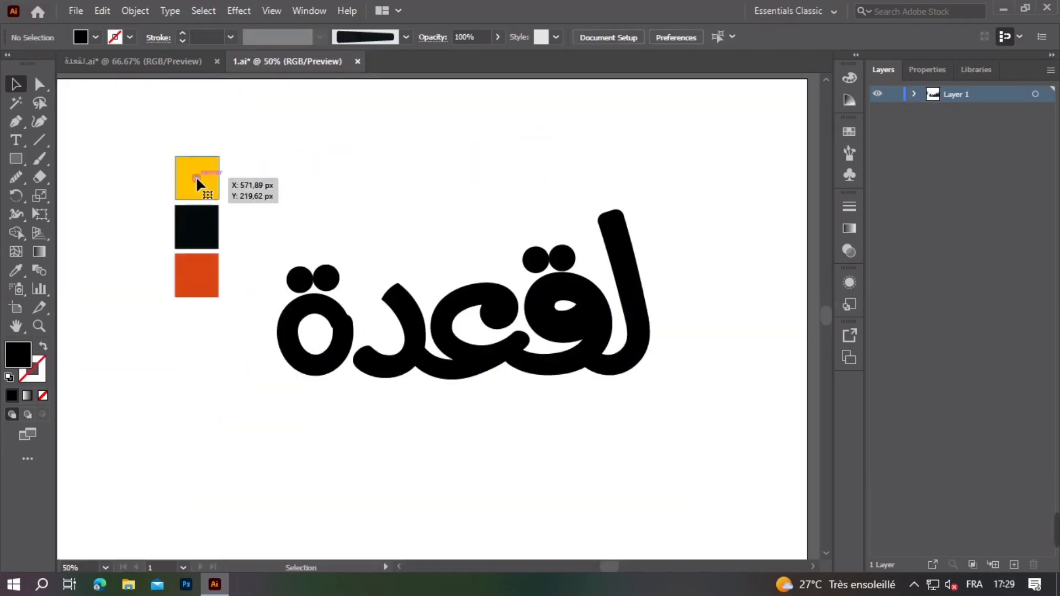
click(197, 175)
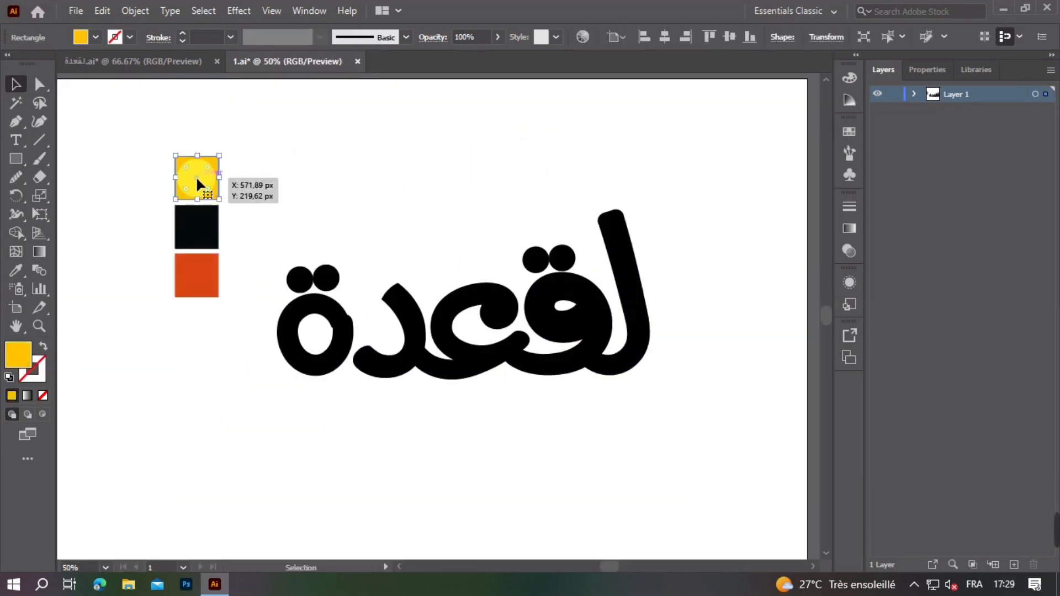
double_click(27, 355)
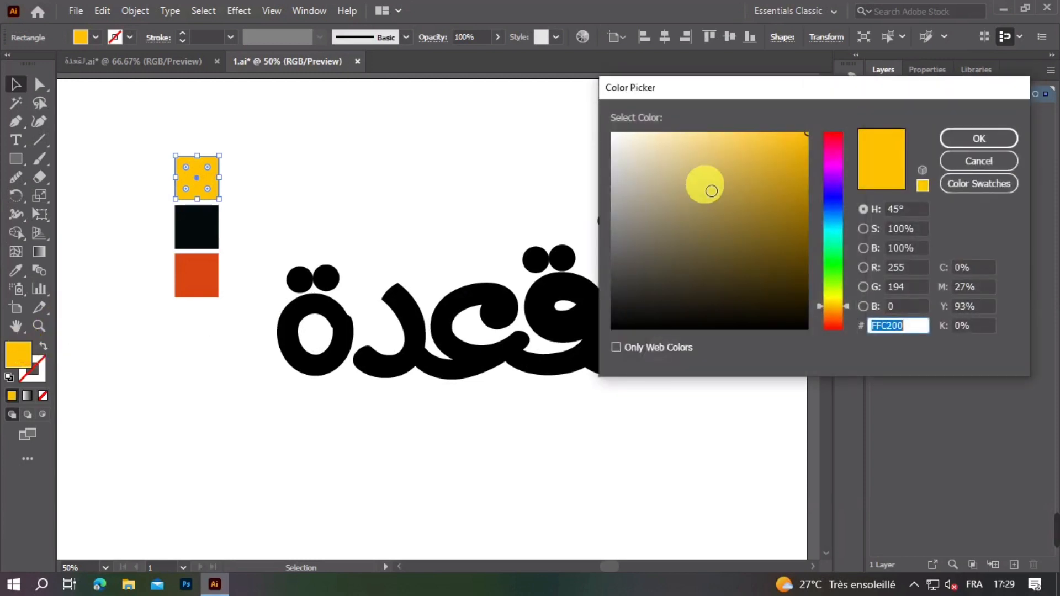
drag(831, 89, 493, 166)
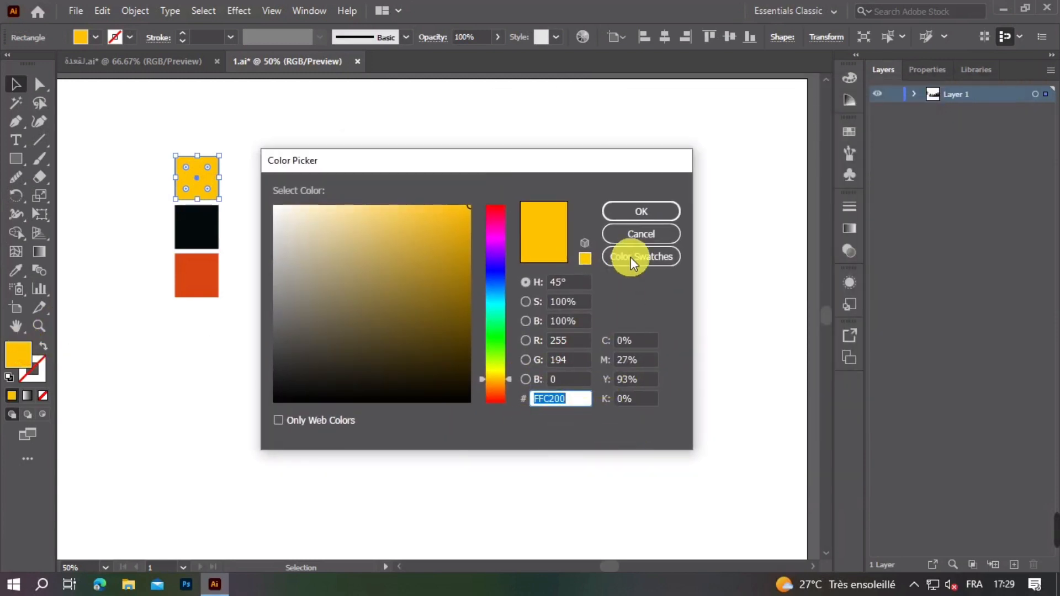
click(641, 211)
- Recolor the whole lettering and its dots with the yellow square's color using the Eyedropper, and deselect them
drag(501, 283, 276, 421)
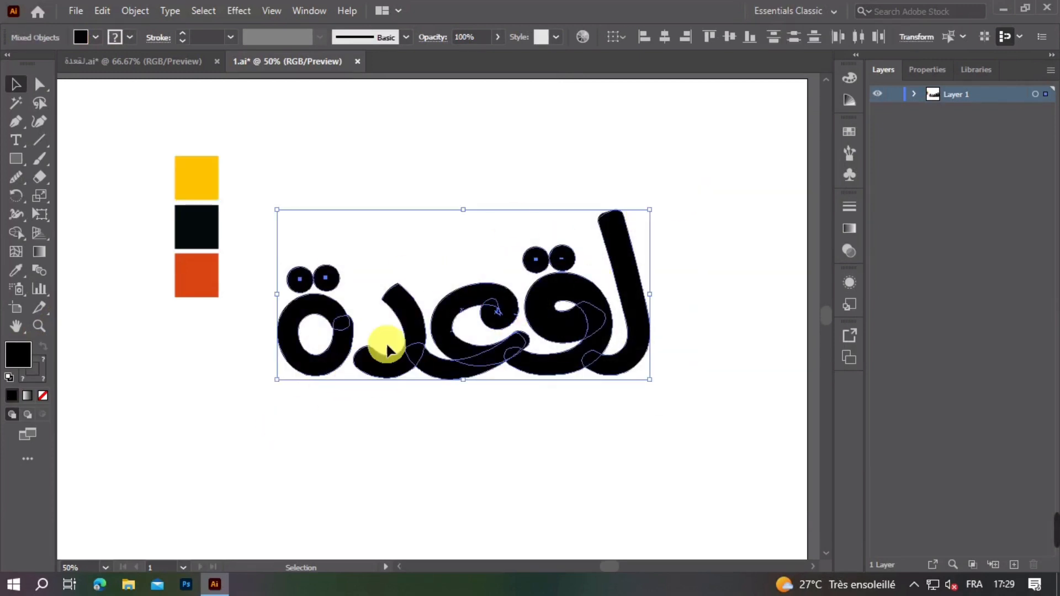
double_click(18, 354)
key(Escape)
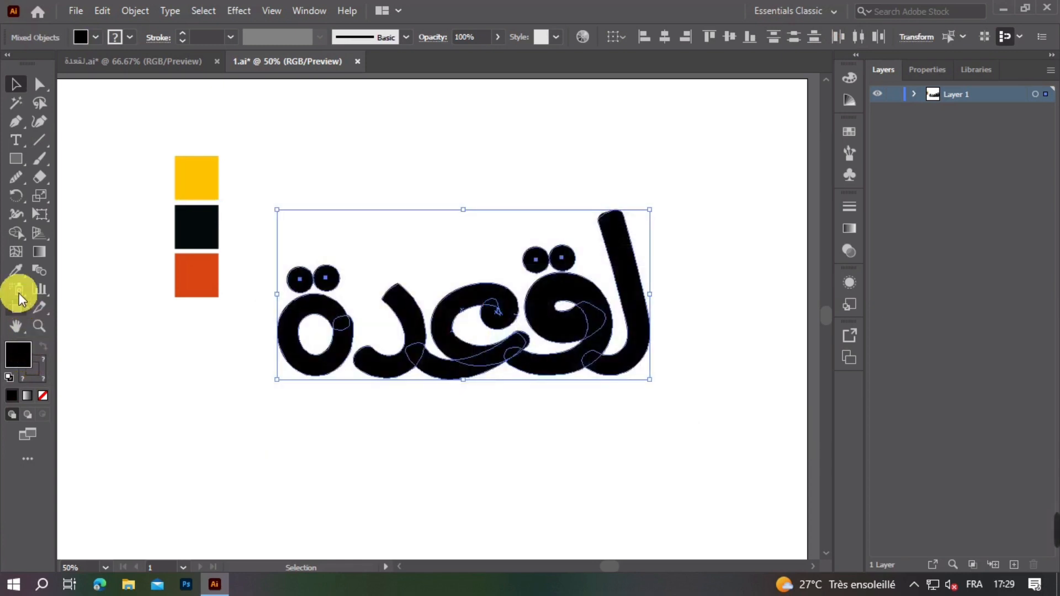
click(202, 177)
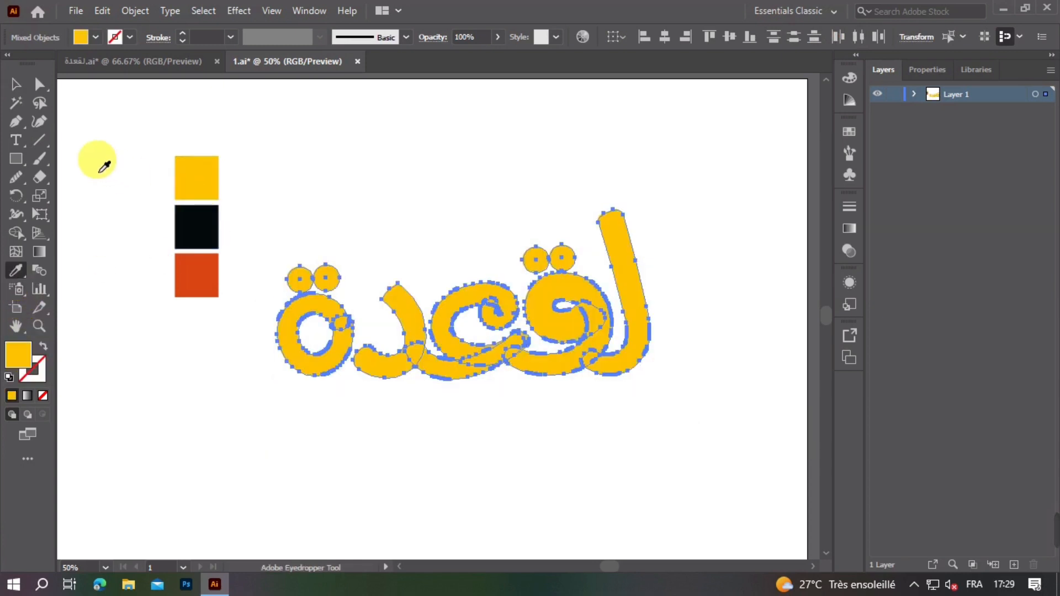
click(20, 91)
click(528, 452)
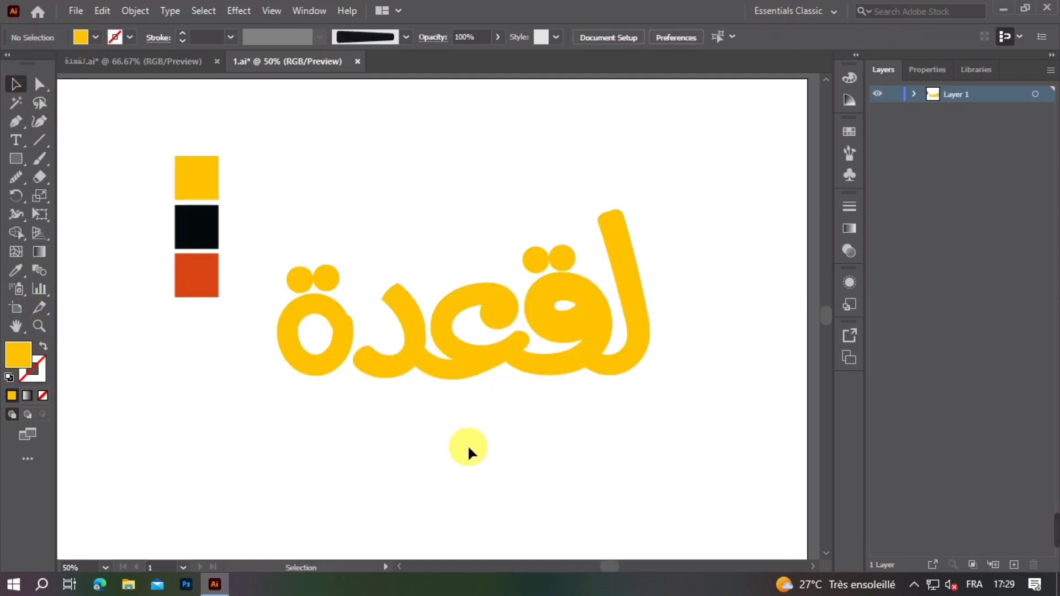
- Check the orange-red square's fill color values in the Color Picker
scroll(416, 282, up, 1)
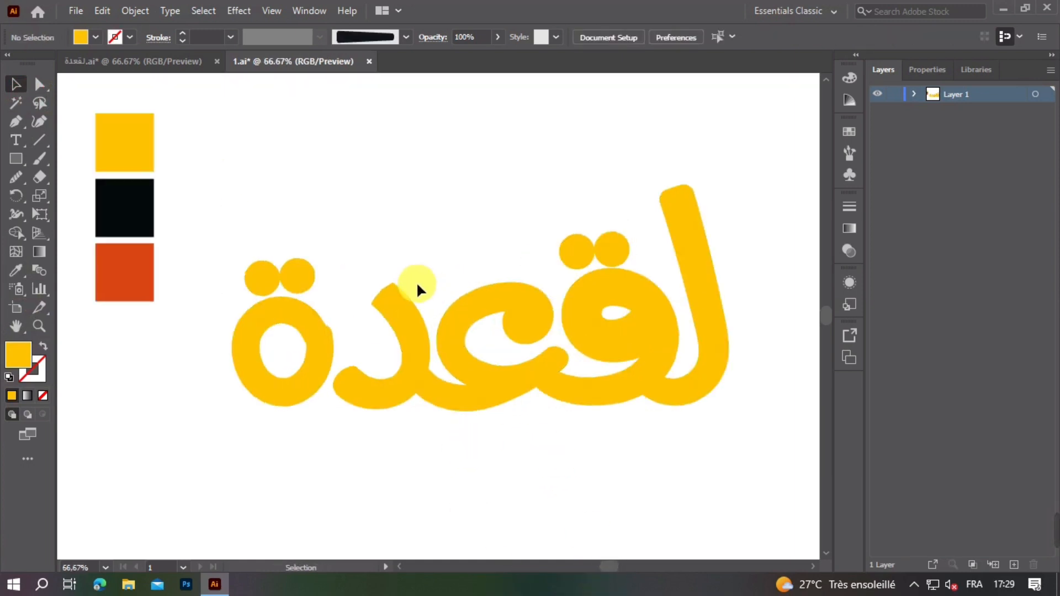
click(131, 270)
double_click(9, 361)
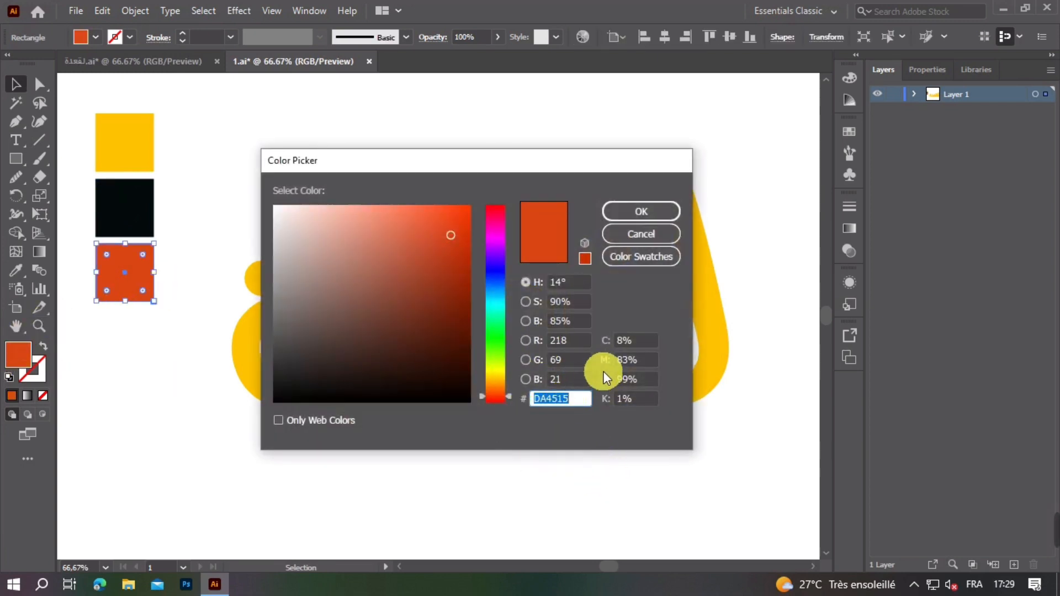
click(641, 212)
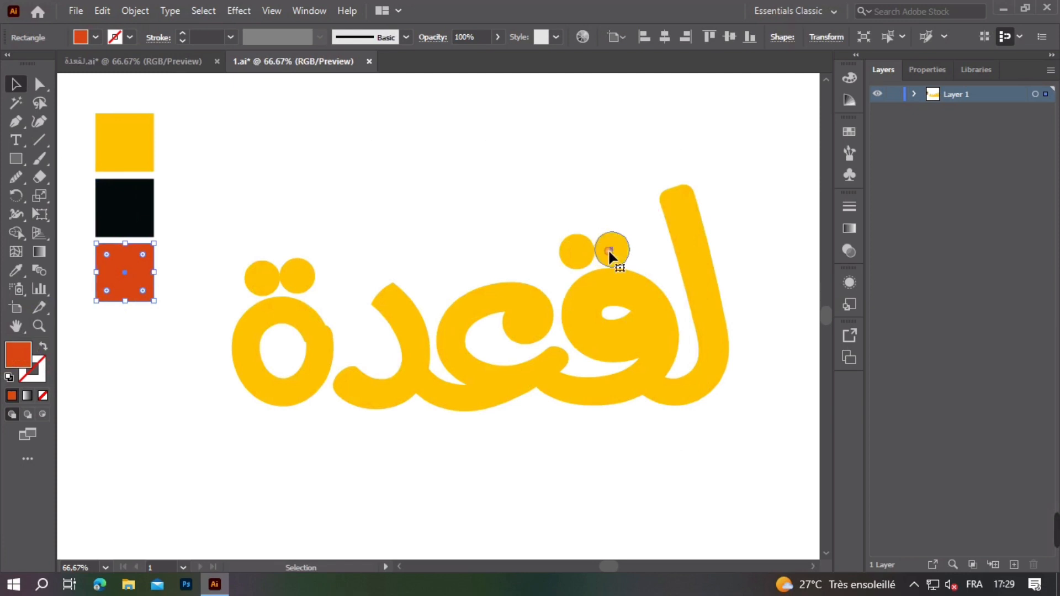
- Recolor the four dots above the letters with the orange-red square's color using the Eyedropper, and deselect them
click(610, 247)
shift+click(575, 253)
shift+click(292, 288)
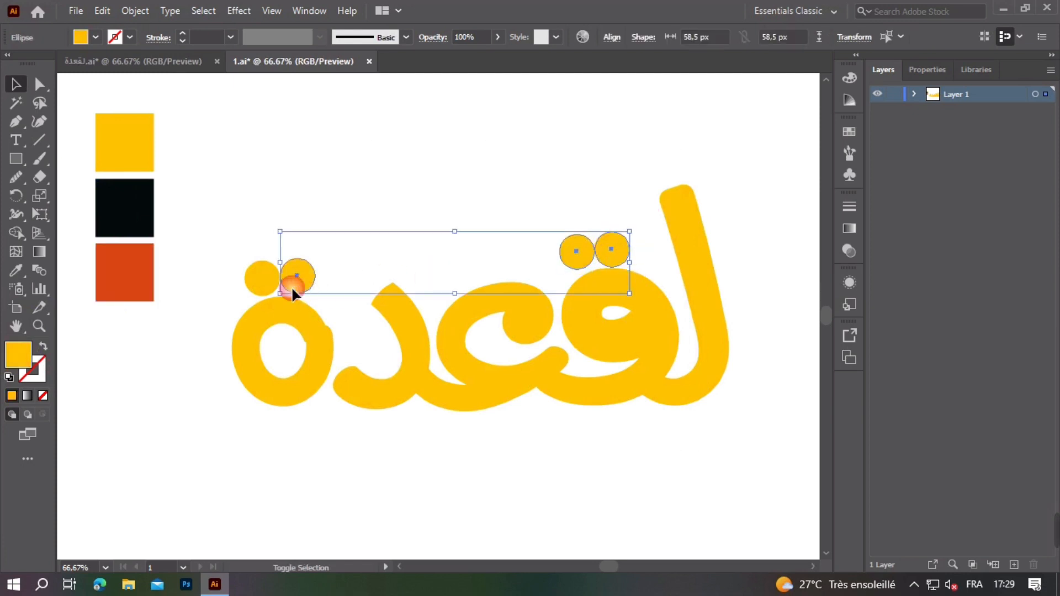
shift+click(265, 283)
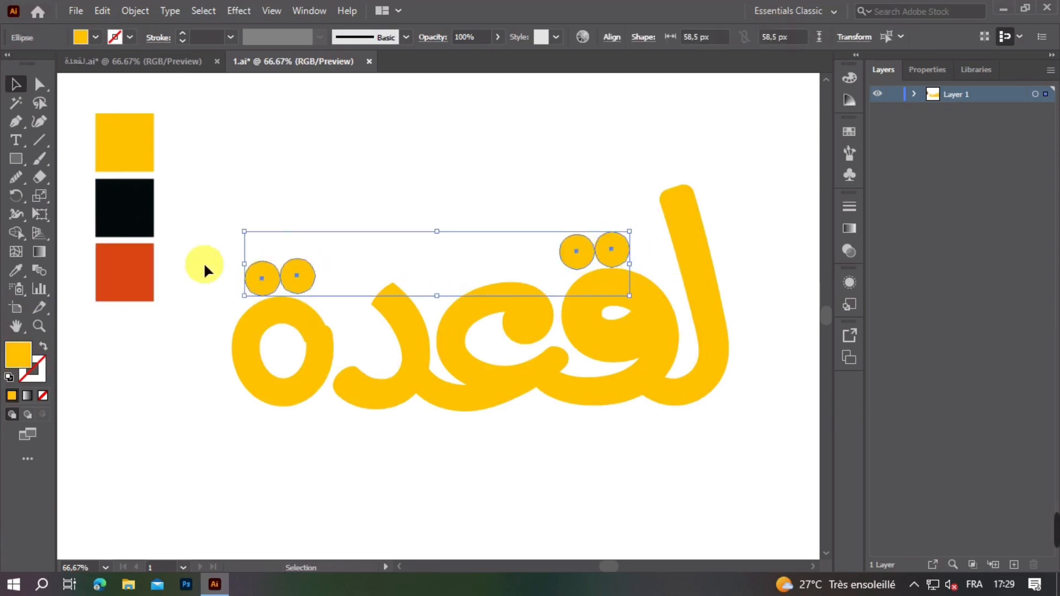
click(21, 266)
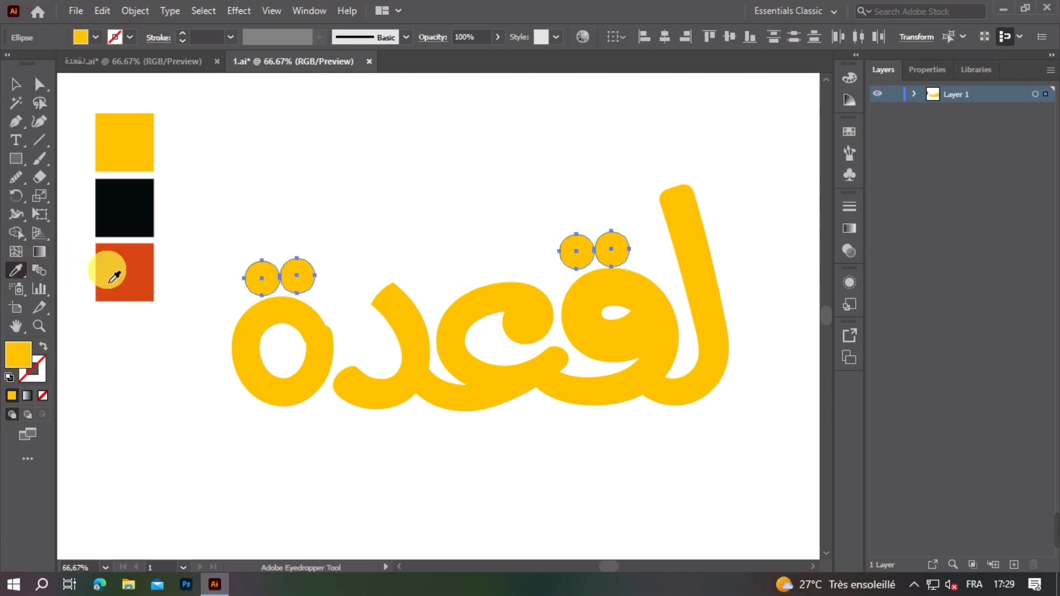
click(119, 272)
click(22, 86)
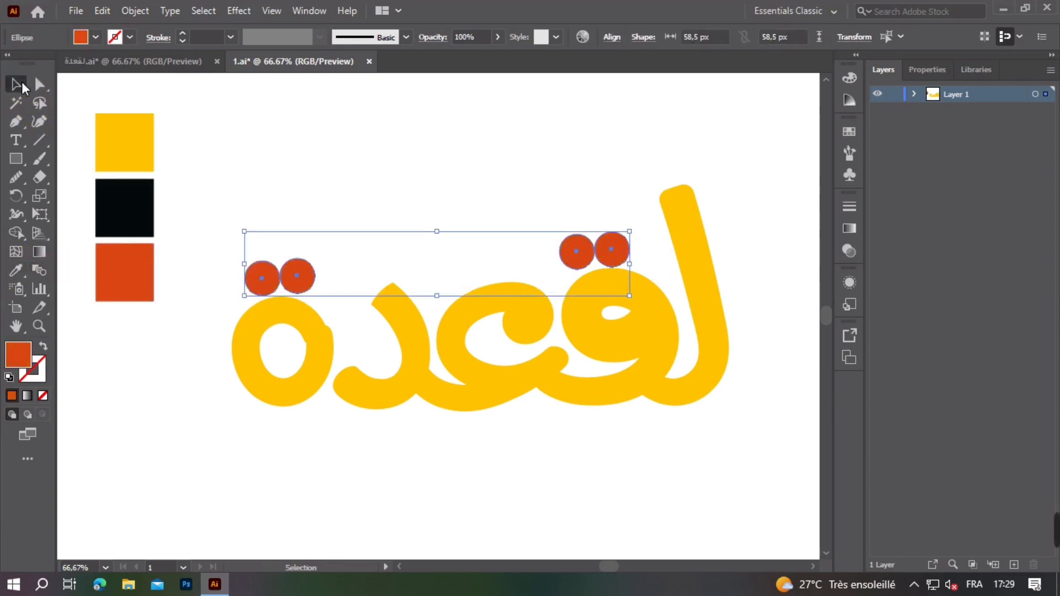
click(438, 182)
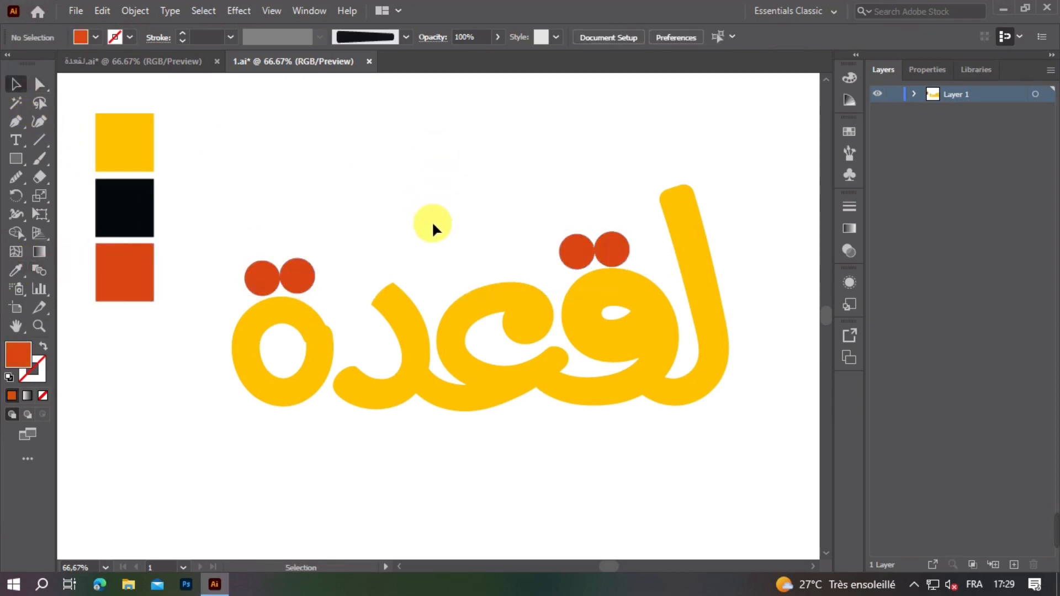
- Check the black square's fill color values in the Color Picker
click(138, 214)
double_click(19, 349)
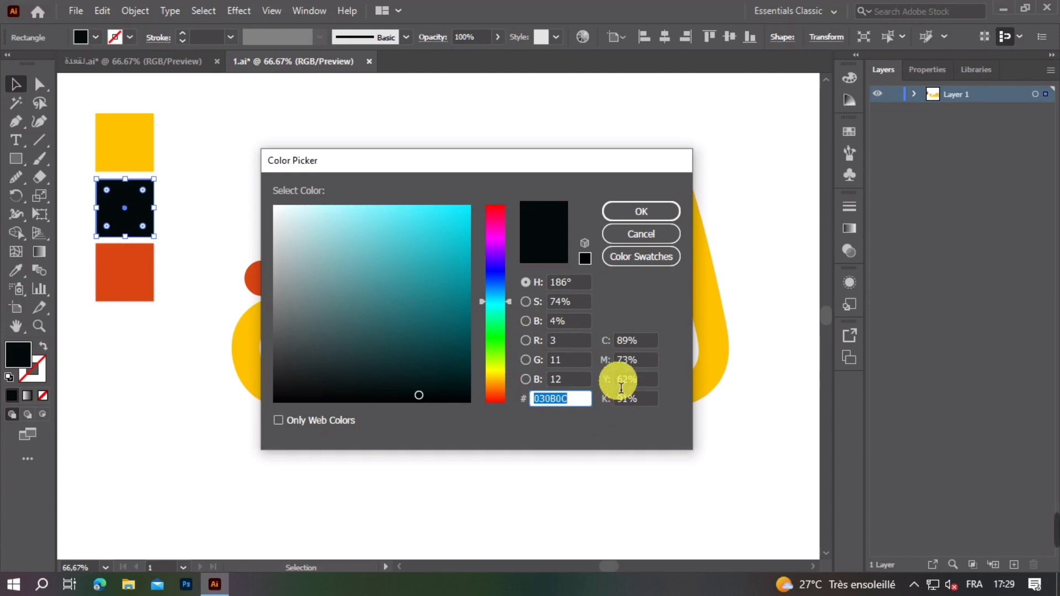
click(625, 215)
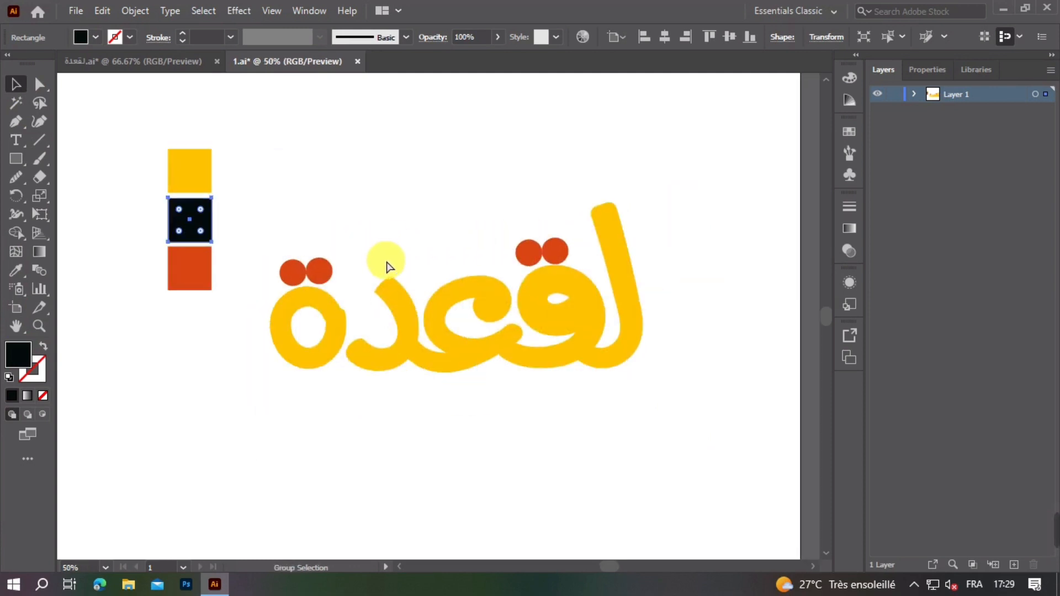
- Move the three color squares together into the artboard's upper-left corner, away from the lettering
scroll(381, 257, down, 3)
scroll(379, 259, up, 1)
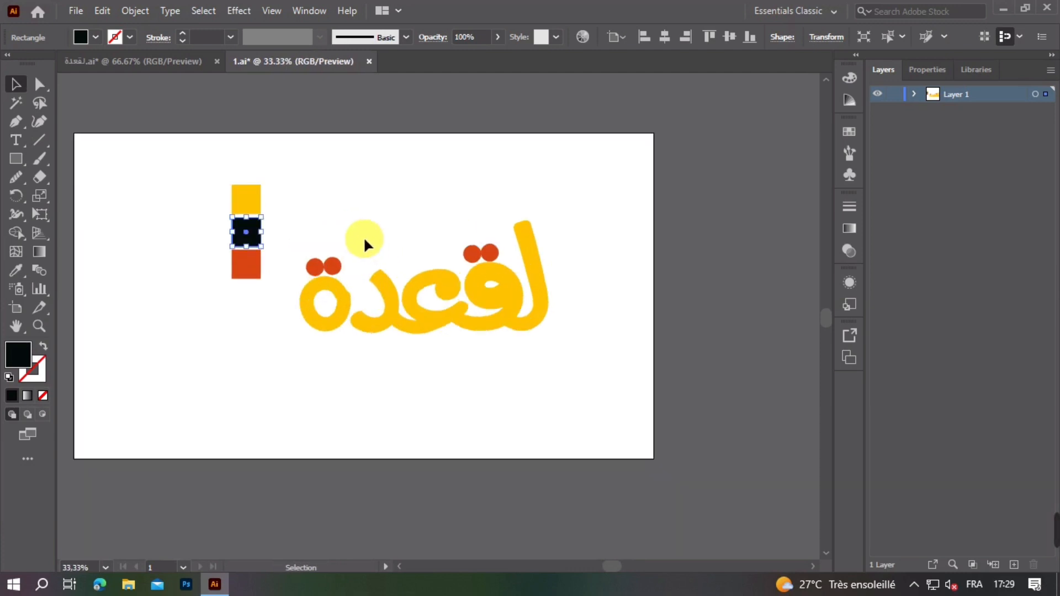
scroll(363, 241, up, 1)
drag(142, 303, 145, 298)
drag(200, 276, 94, 215)
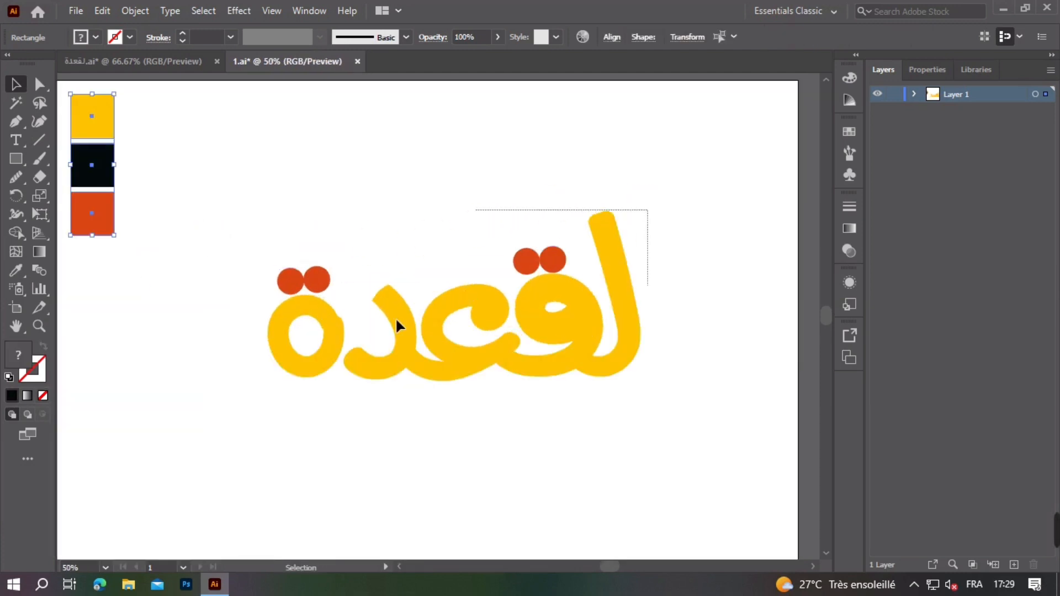
- Copy the whole lettering with its dots and paste the copy in back of the original
drag(395, 317, 219, 427)
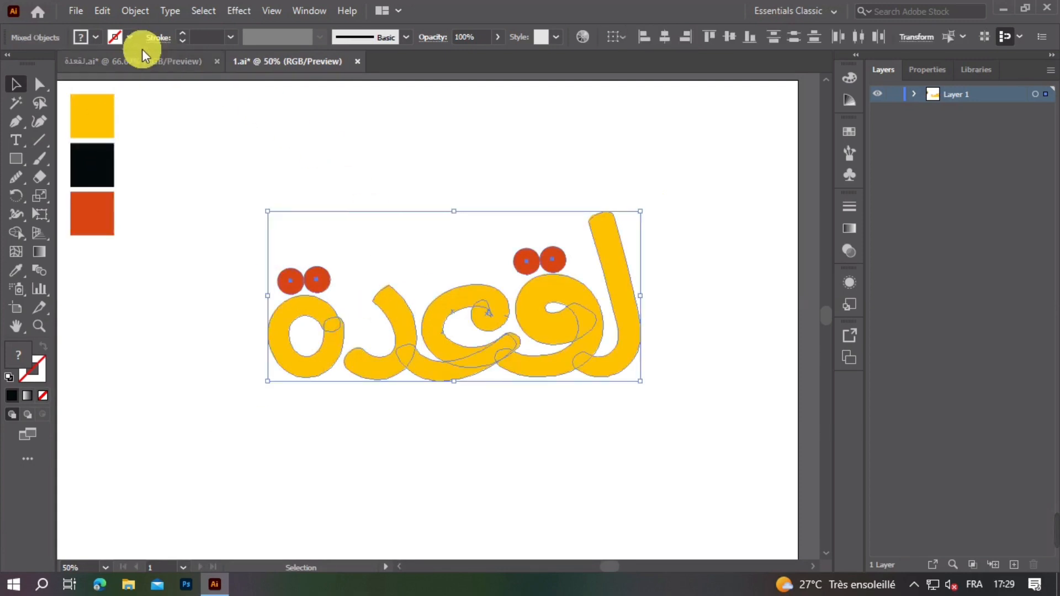
click(102, 11)
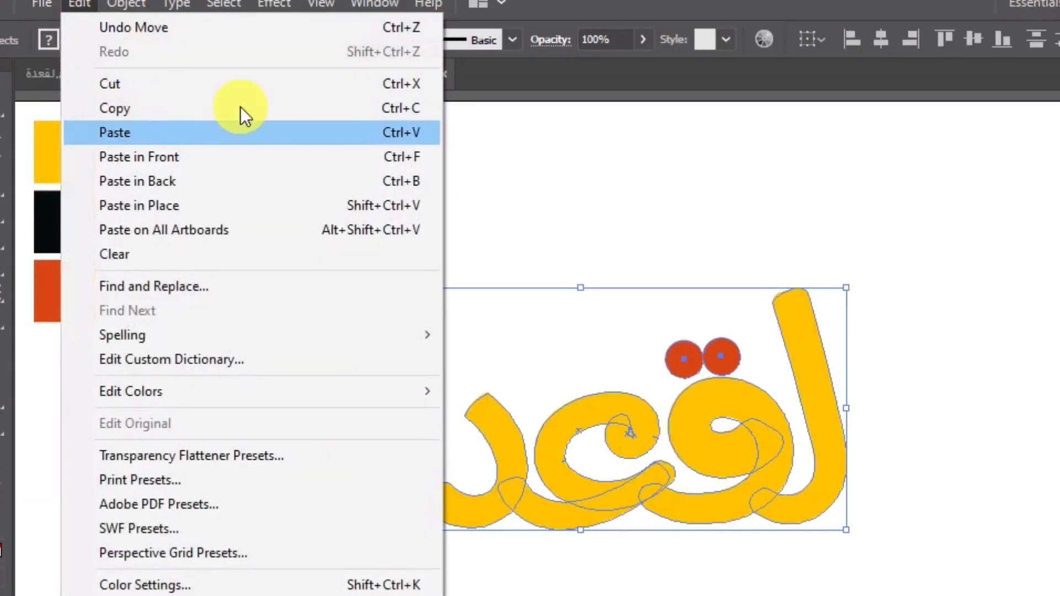
click(121, 102)
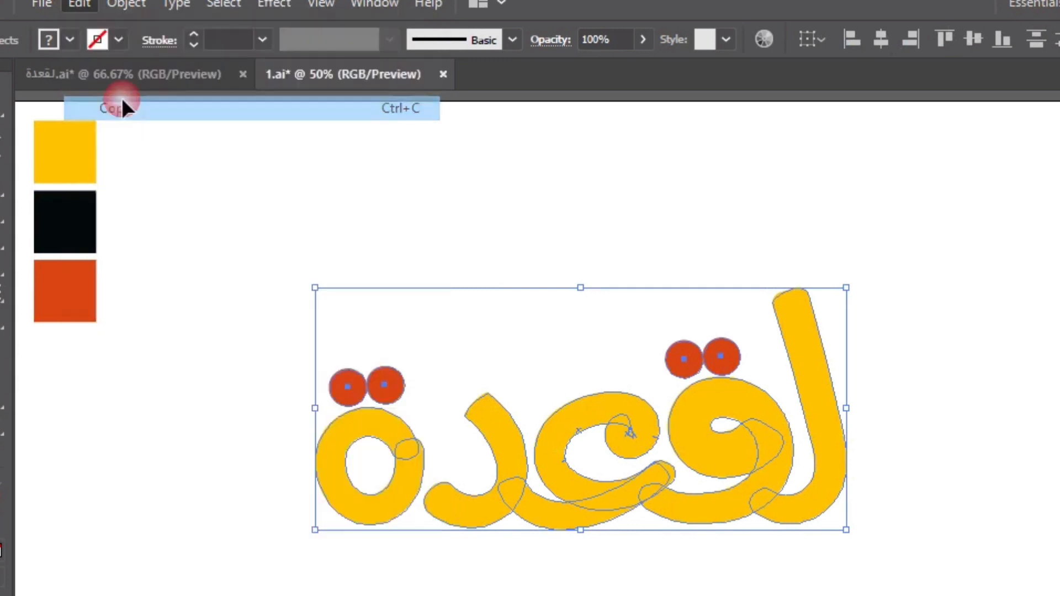
click(70, 3)
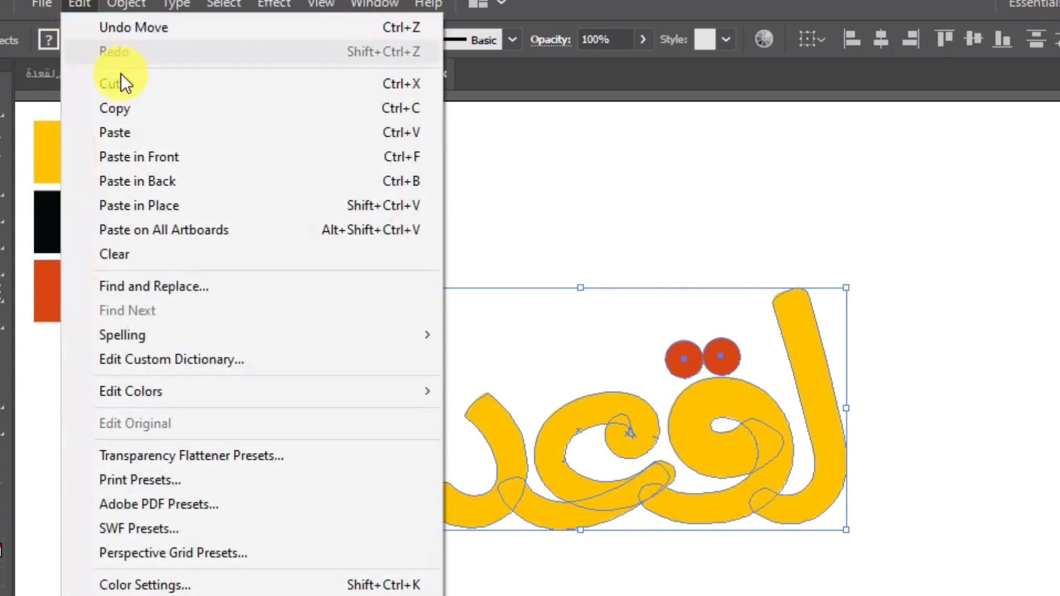
click(155, 174)
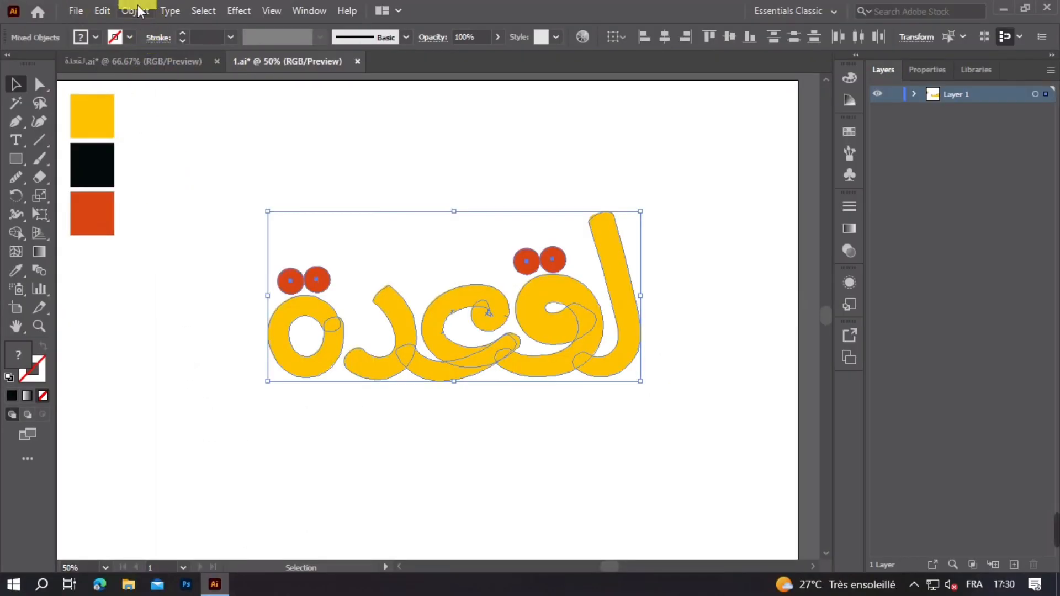
- Apply Offset Path to the pasted lettering and dots with a 40 px offset and Round joins
click(136, 10)
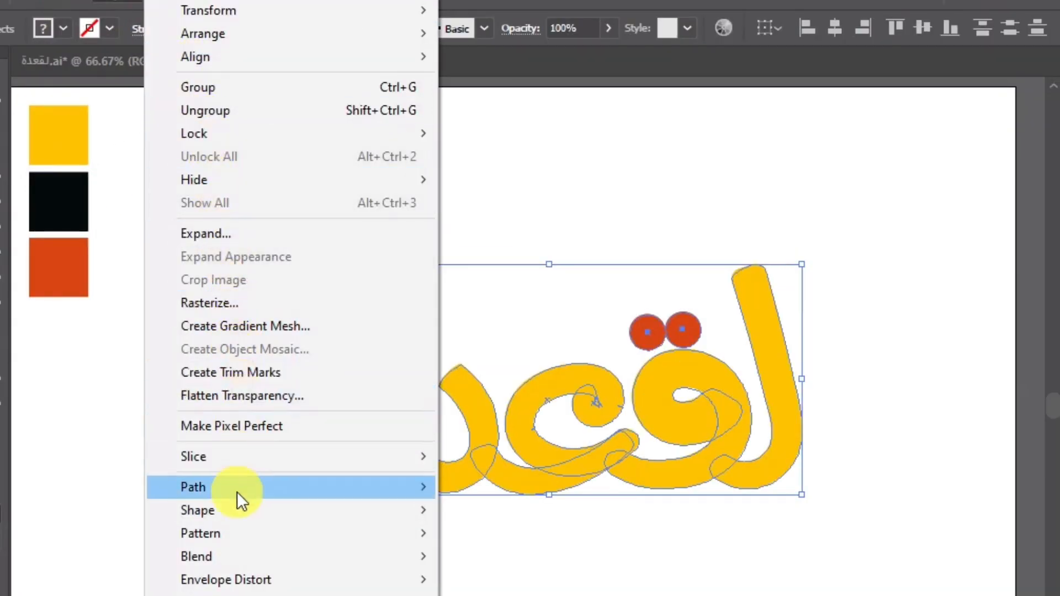
mouse_move(237, 492)
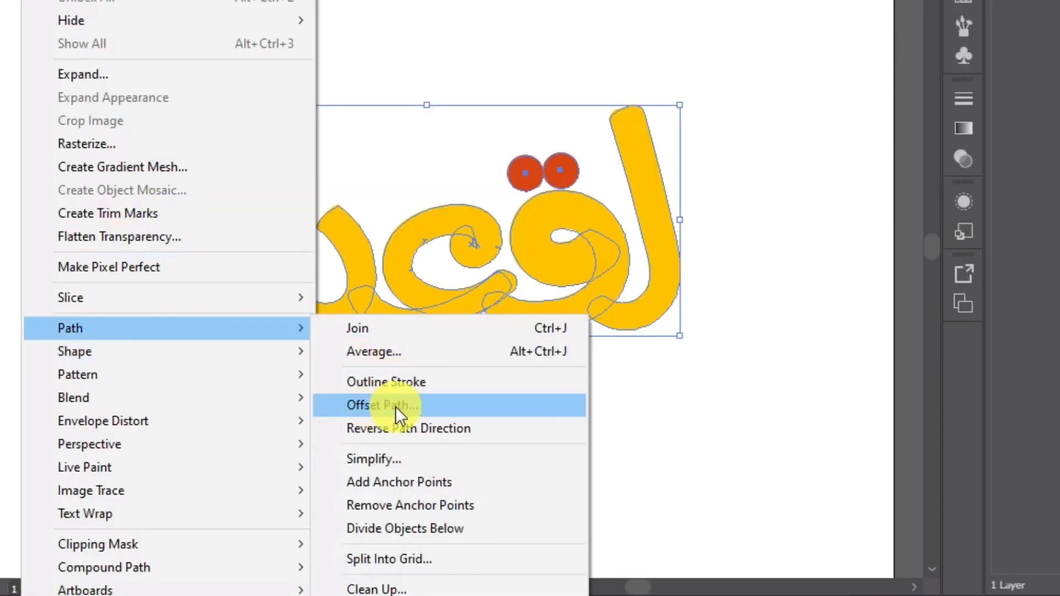
click(407, 399)
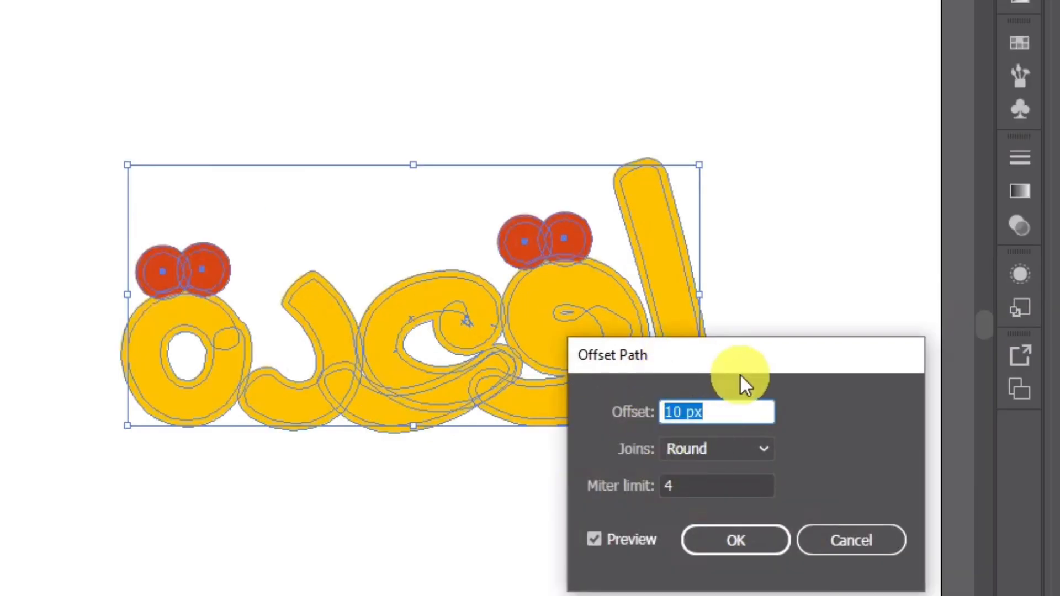
drag(736, 361, 456, 228)
text(4)
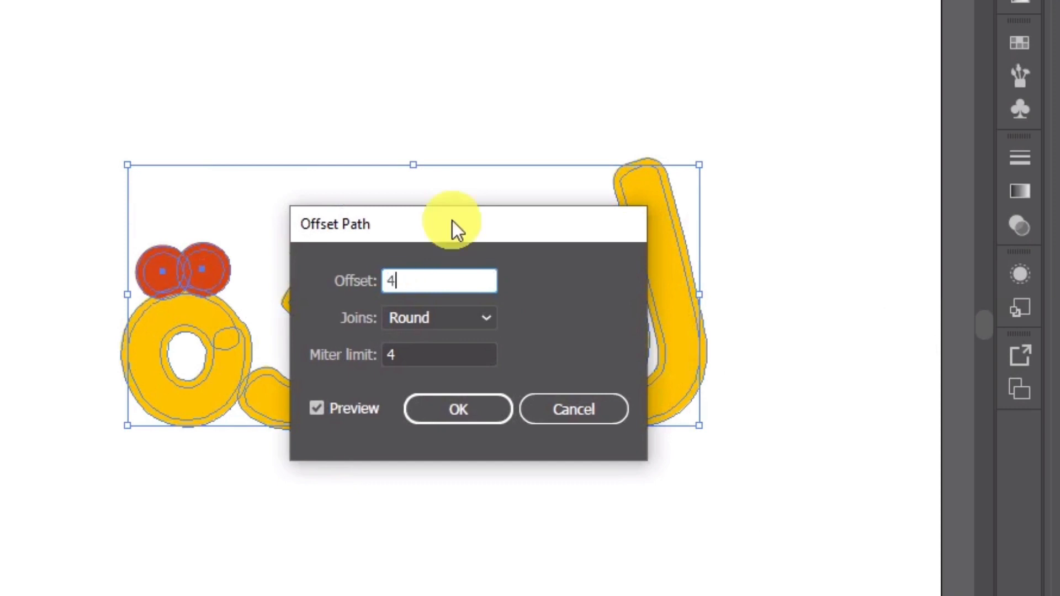
text(0)
click(436, 319)
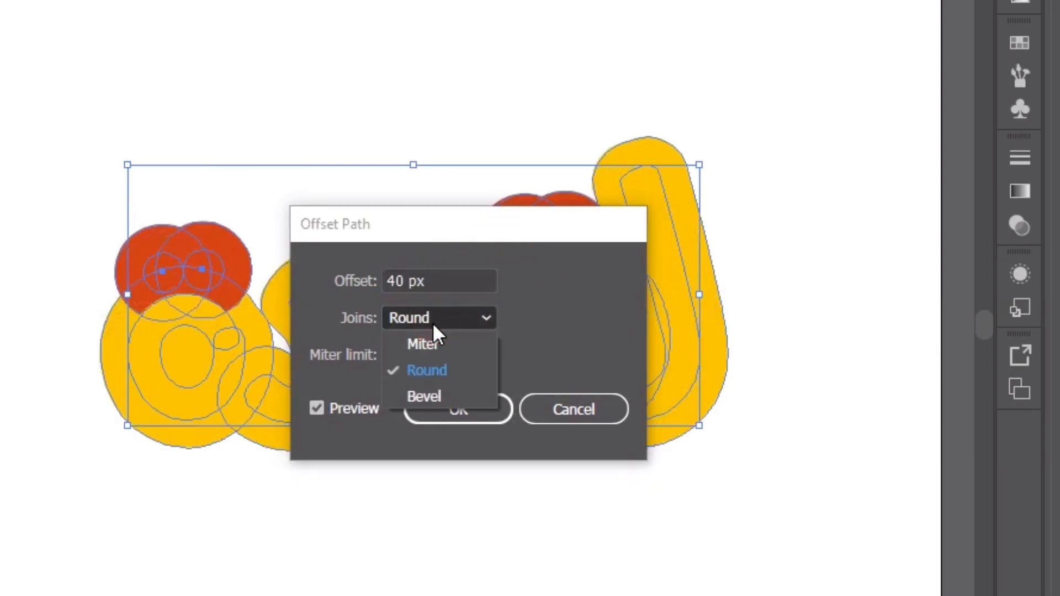
click(438, 370)
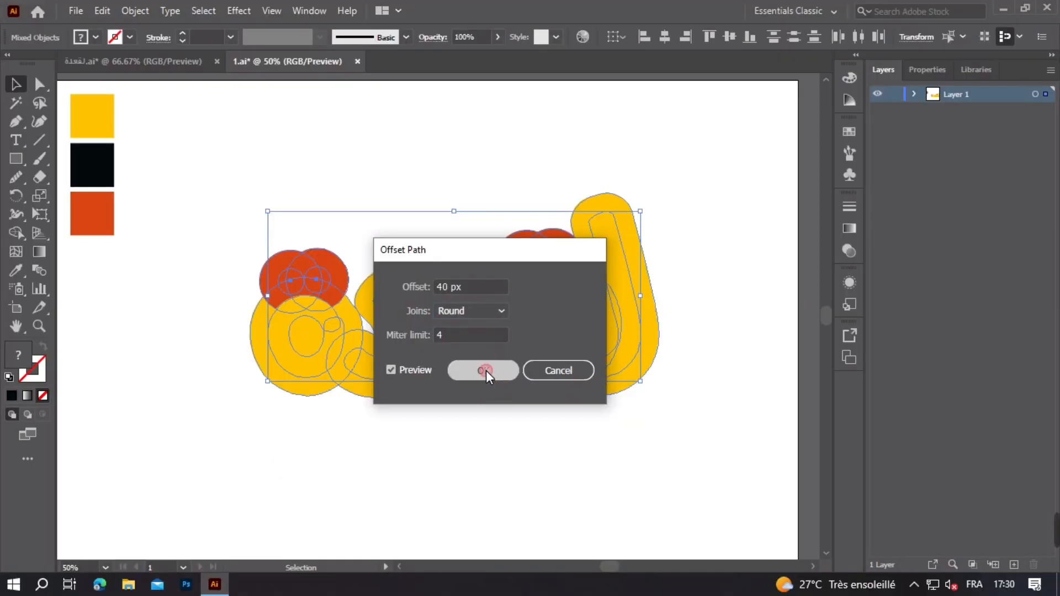
click(470, 419)
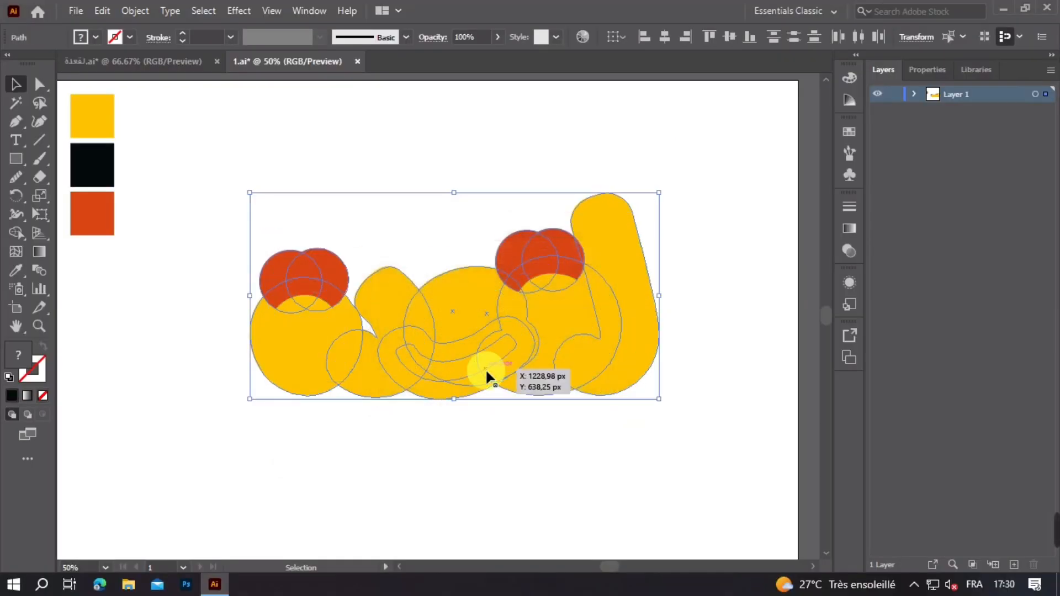
- Recolor the offset shapes behind the lettering with the black square's color using the Eyedropper, and deselect them
double_click(24, 347)
click(622, 213)
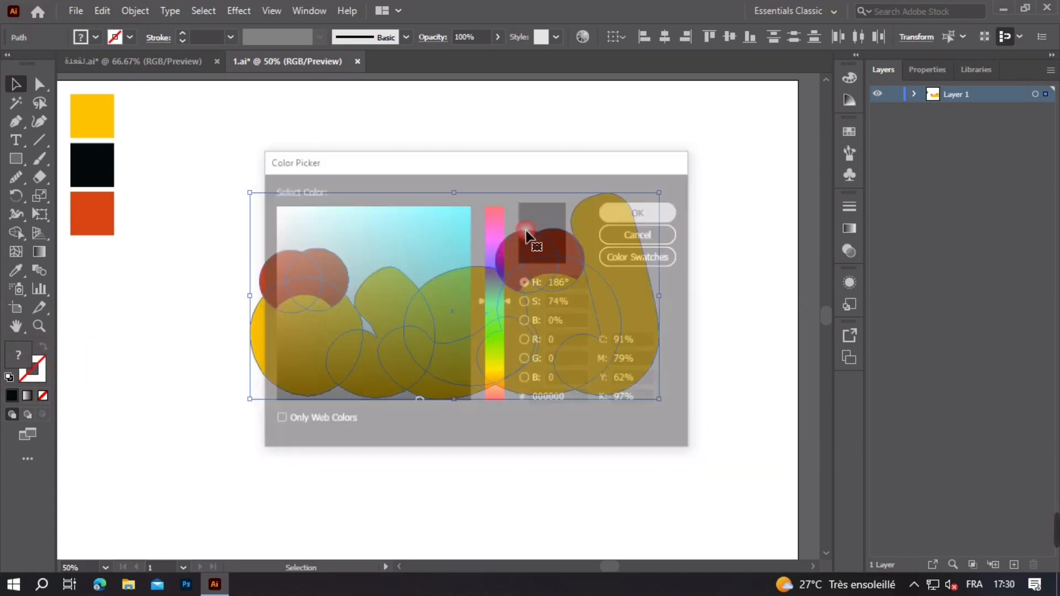
click(15, 270)
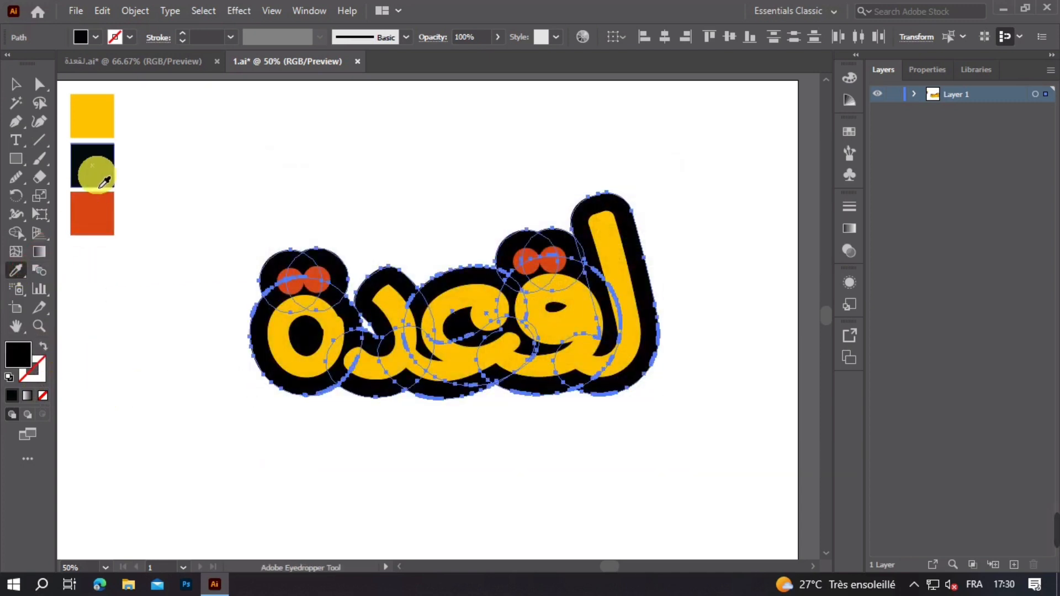
click(15, 83)
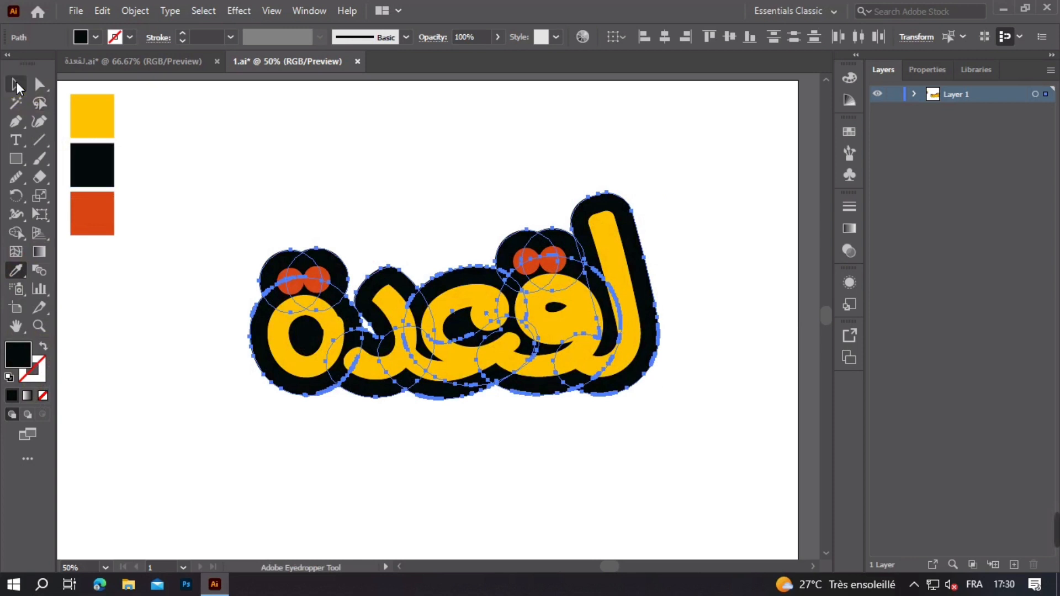
click(502, 148)
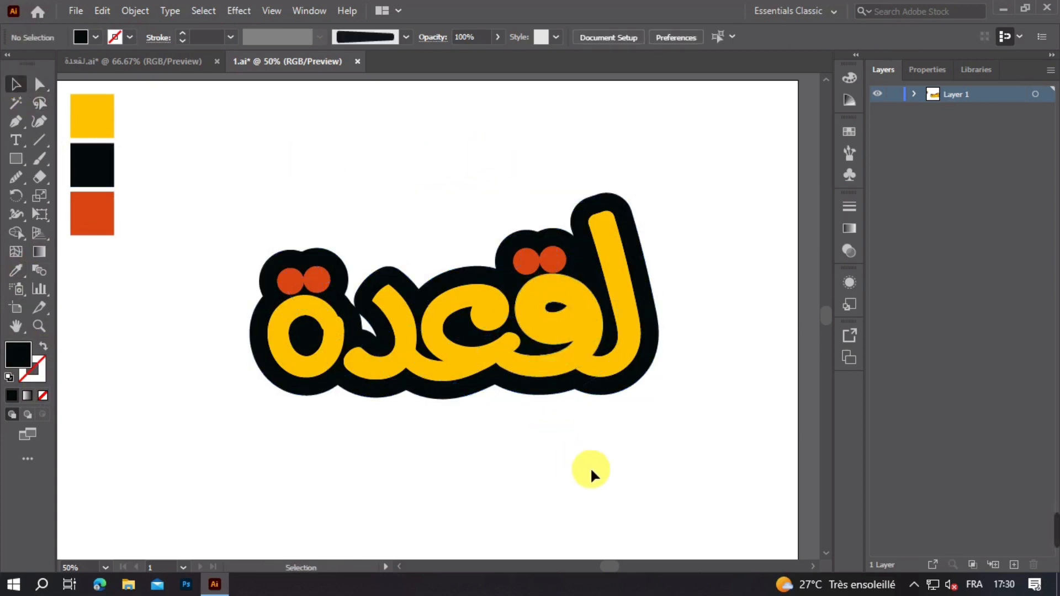
- Cover the white gap between the oval letter and the letter د with a closed five-point black Pen shape, and deselect it
scroll(562, 375, up, 1)
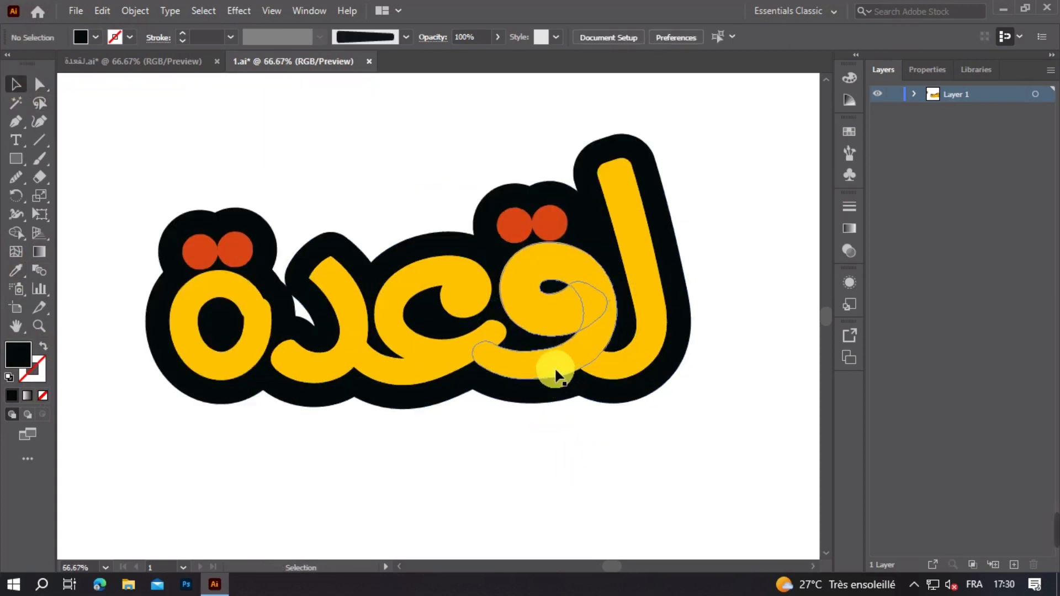
scroll(308, 324, up, 3)
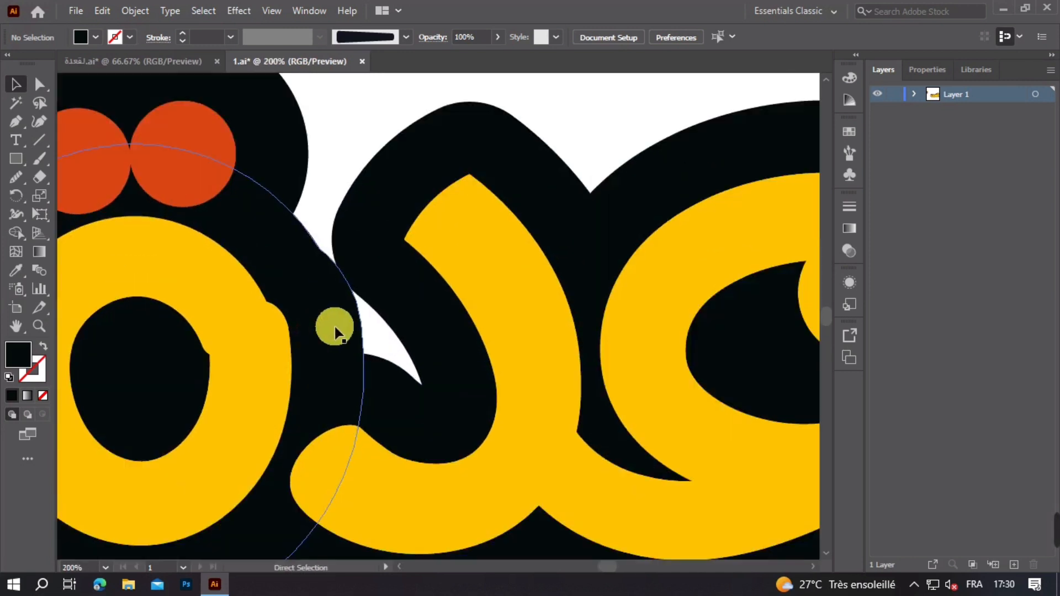
click(19, 121)
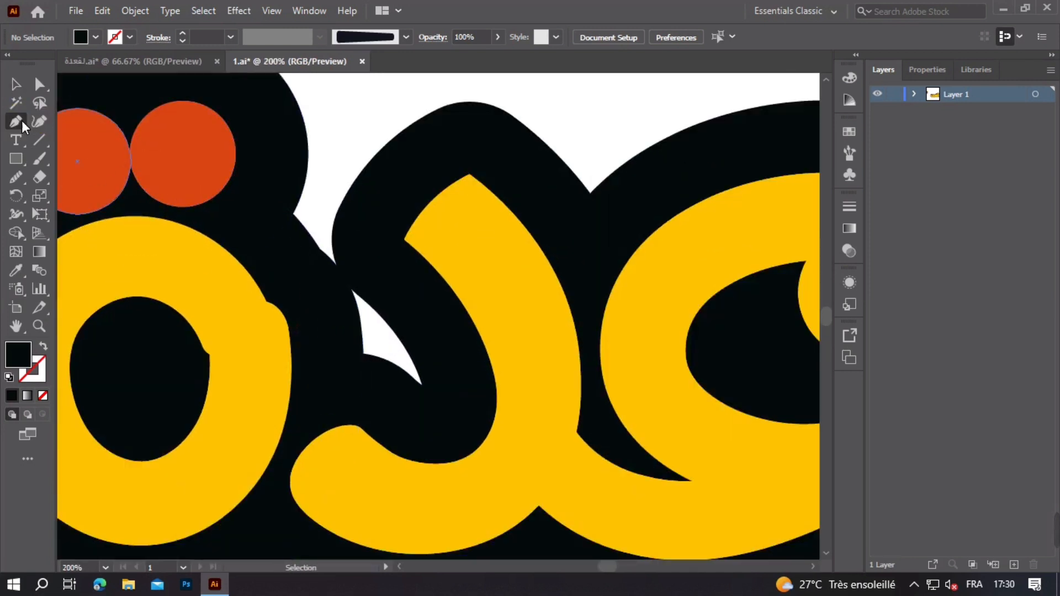
click(318, 299)
click(384, 255)
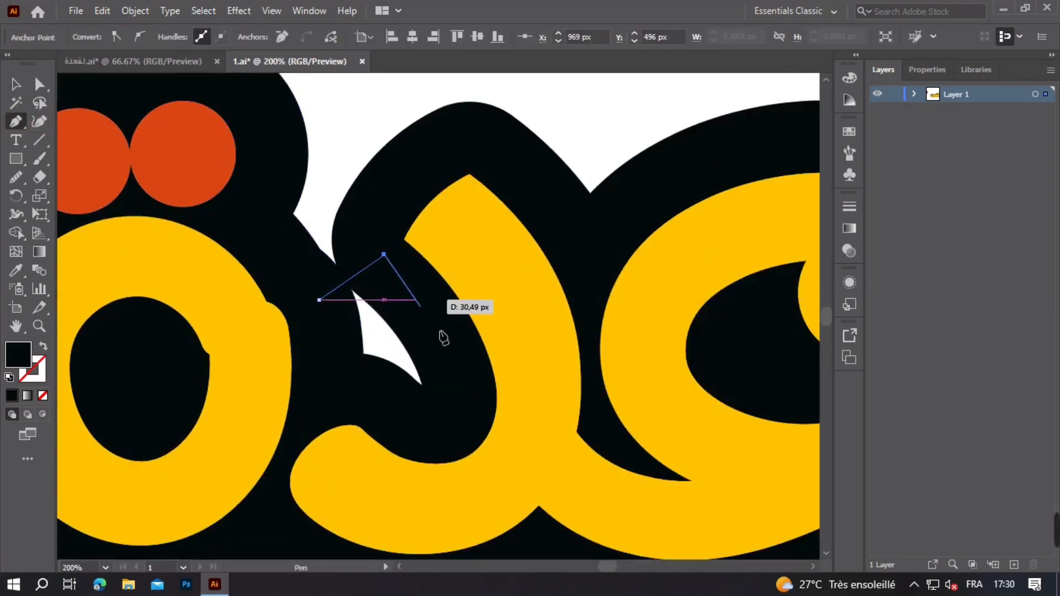
click(467, 380)
click(429, 427)
click(338, 395)
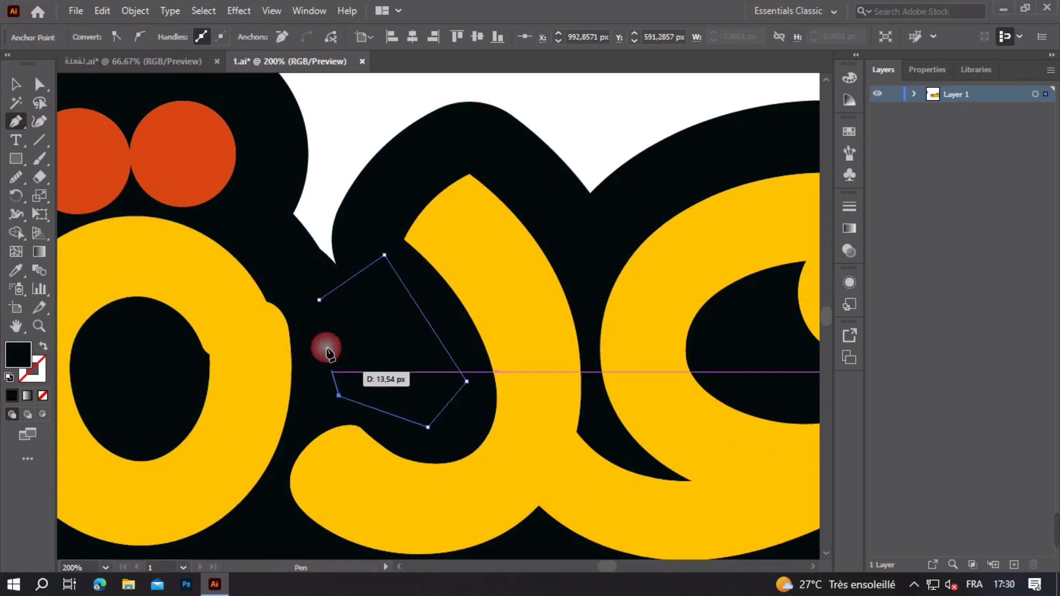
click(319, 300)
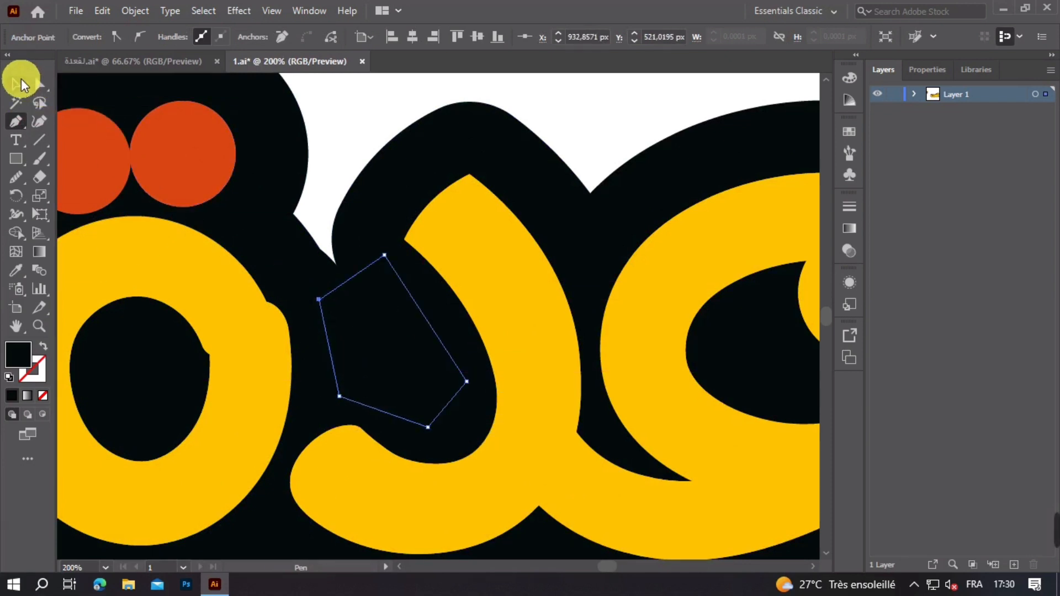
click(16, 84)
click(564, 105)
- Pick up the backing's black as the fill color with the Eyedropper, sampling inside the letter ع
scroll(575, 222, down, 3)
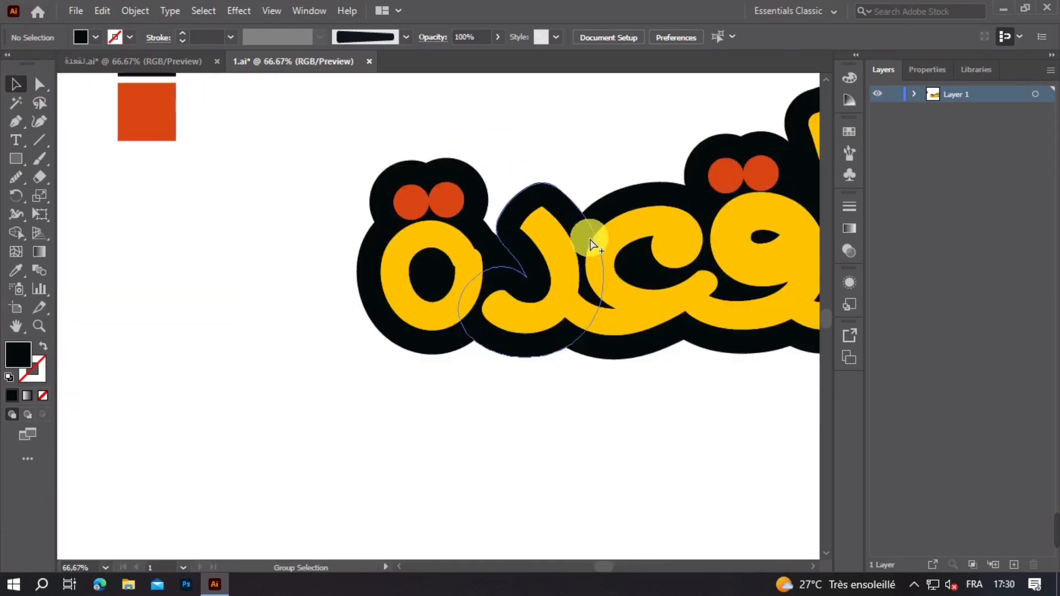
drag(735, 234, 545, 309)
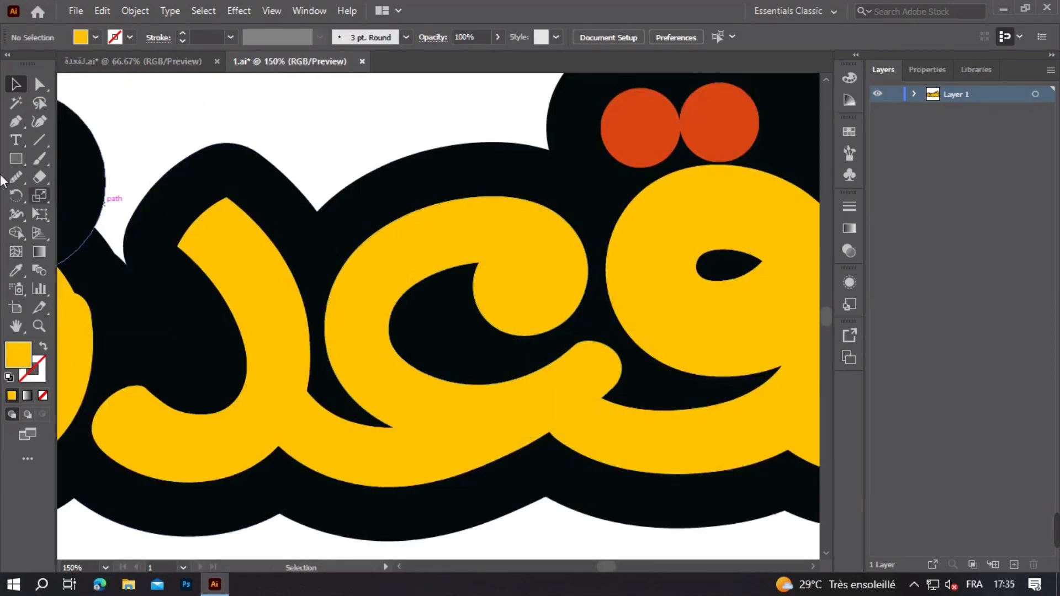
click(16, 121)
scroll(493, 238, up, 3)
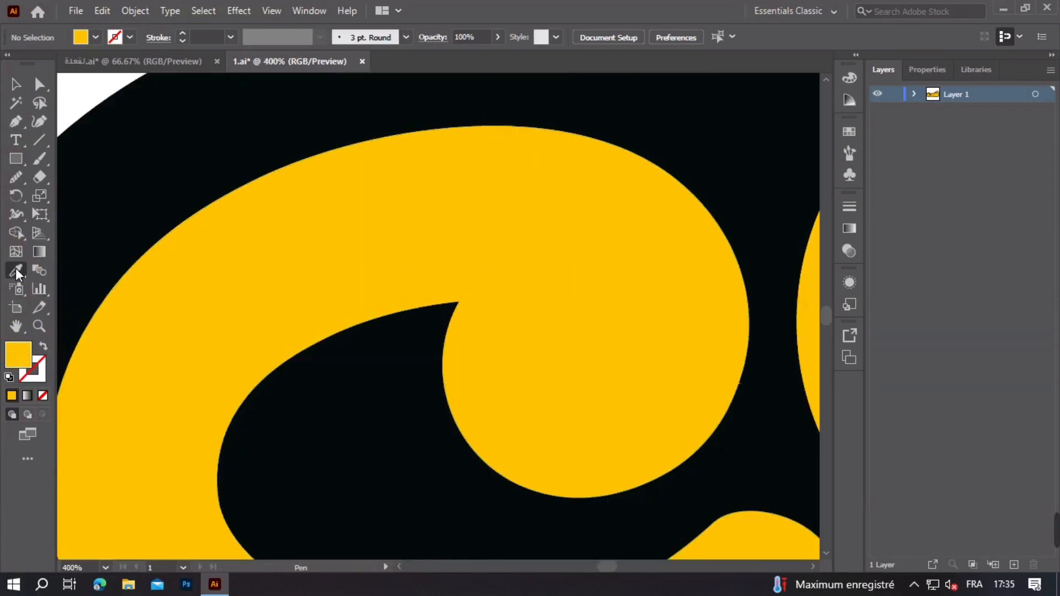
click(311, 398)
- Draw a closed black Pen shape that extends the inner opening of the letter ع into a curved, pointed curl, and deselect it
click(17, 120)
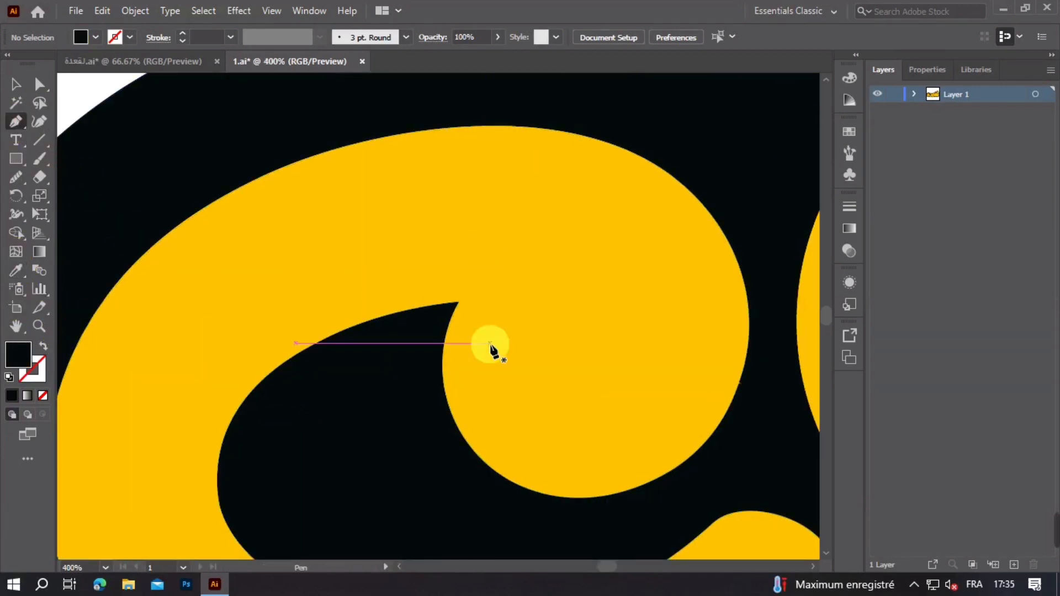
scroll(408, 325, up, 1)
drag(391, 312, 715, 383)
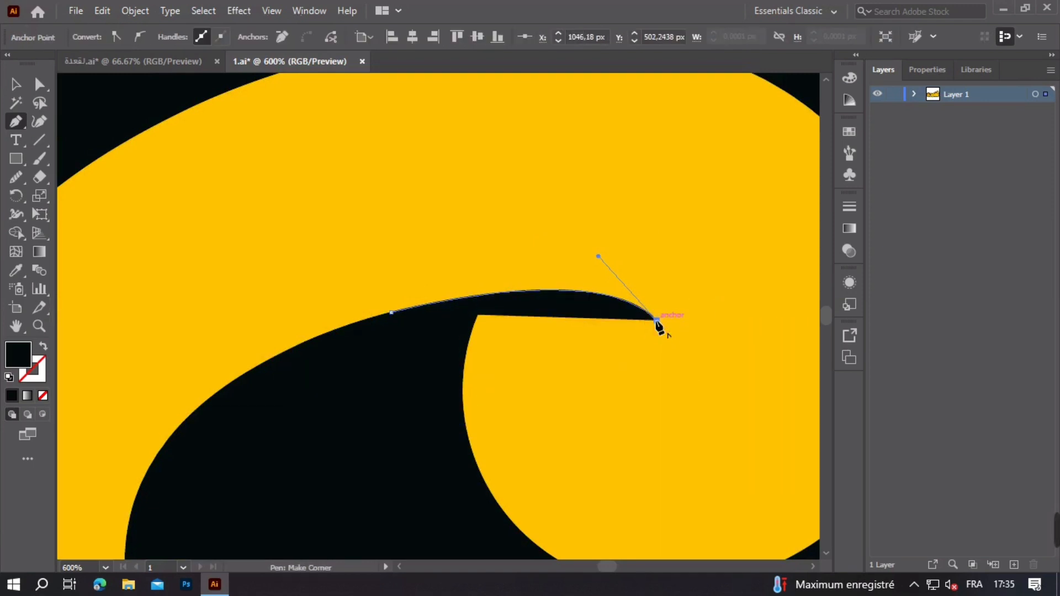
scroll(382, 424, down, 1)
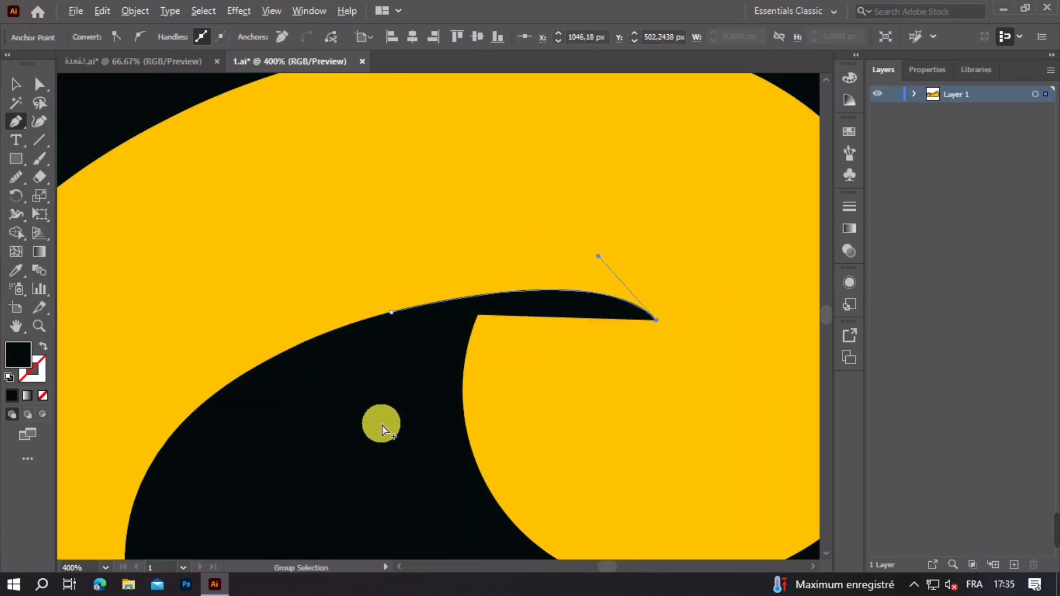
drag(398, 425, 379, 450)
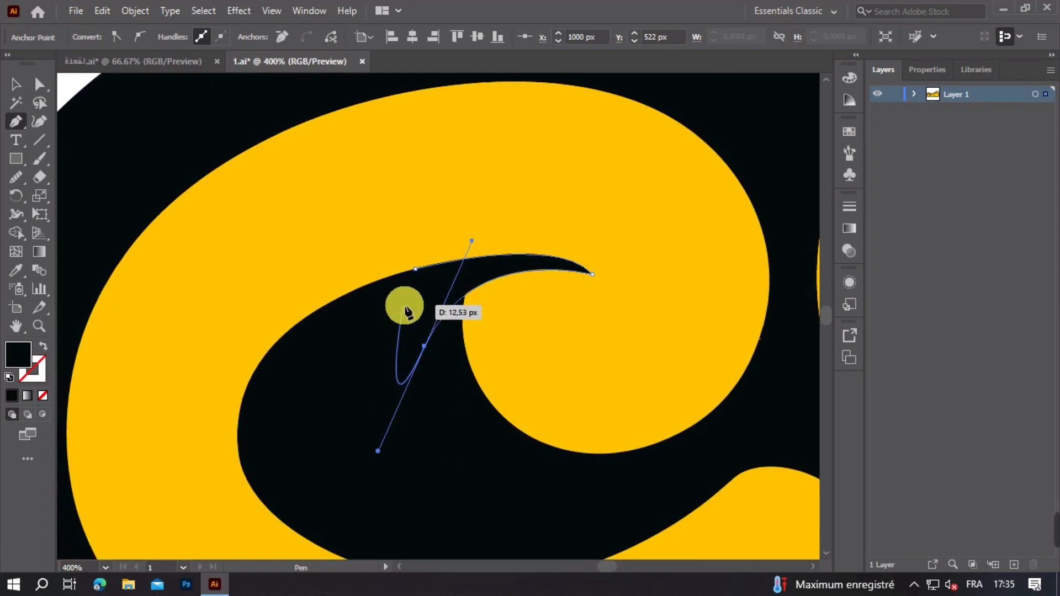
key(ctrl+z)
drag(450, 361, 450, 503)
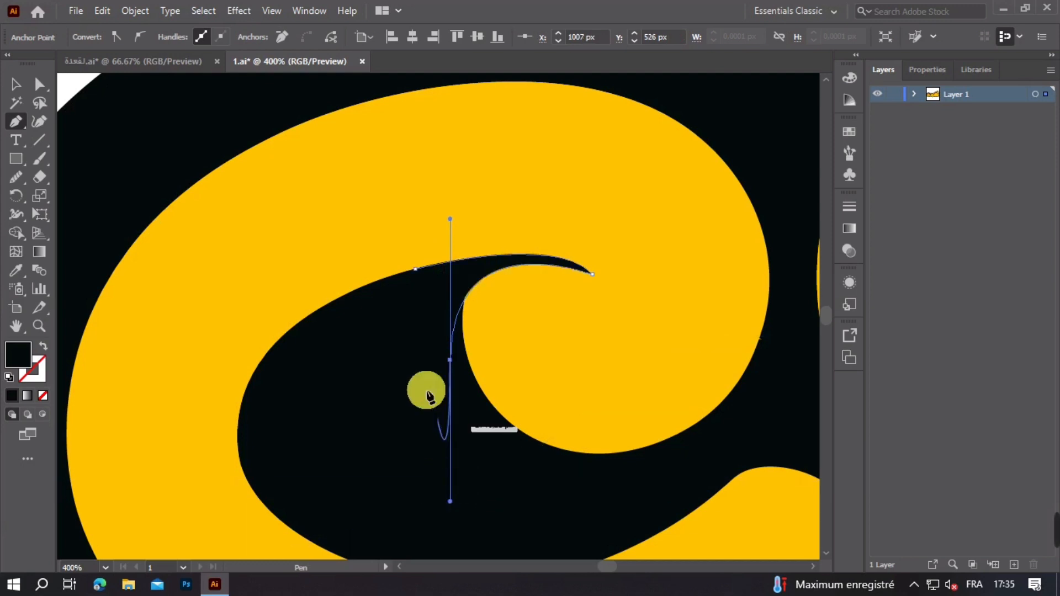
click(402, 326)
click(415, 269)
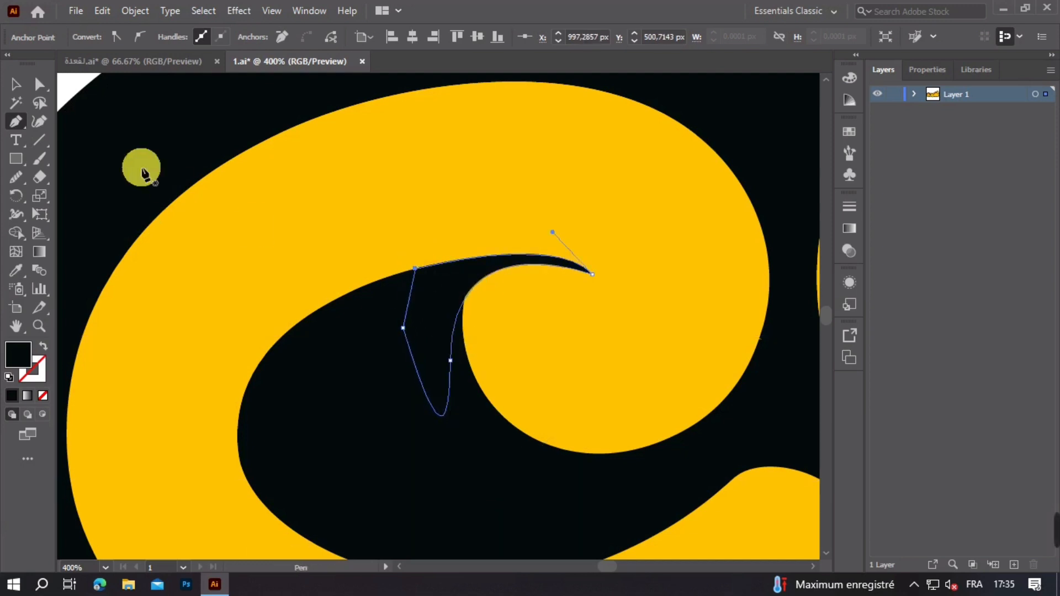
click(15, 85)
click(420, 265)
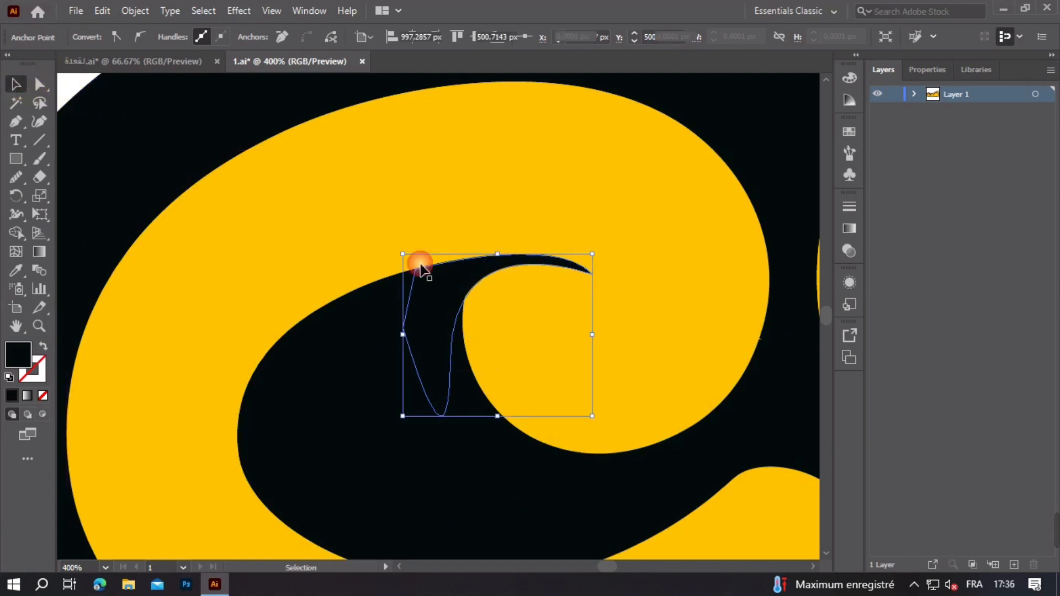
scroll(687, 339, down, 7)
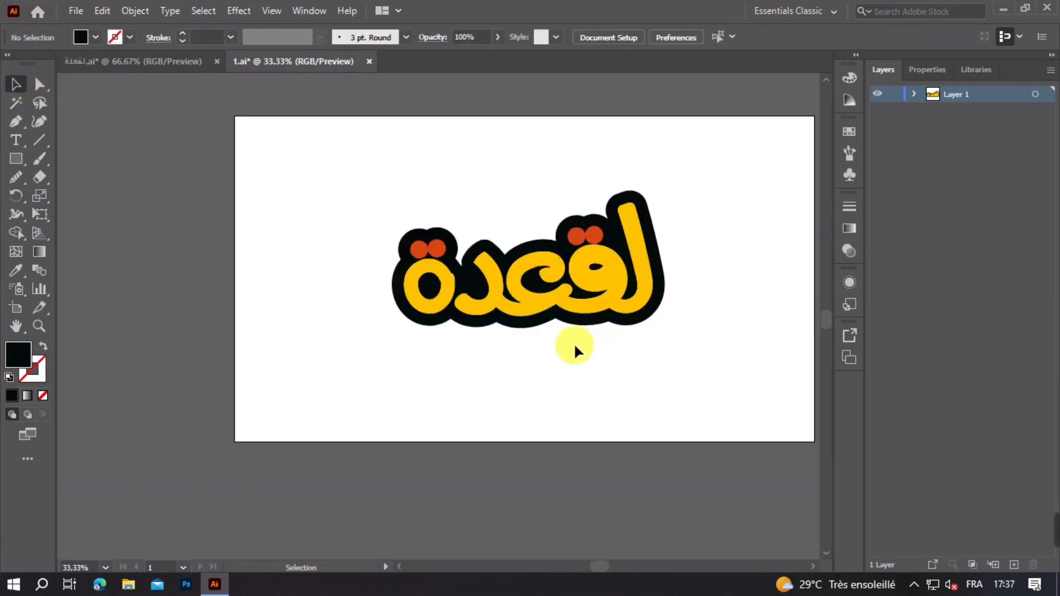
- Move the red fez onto the upper tip of the letter د, tilt it to fit the letter, and deselect it
scroll(575, 348, up, 1)
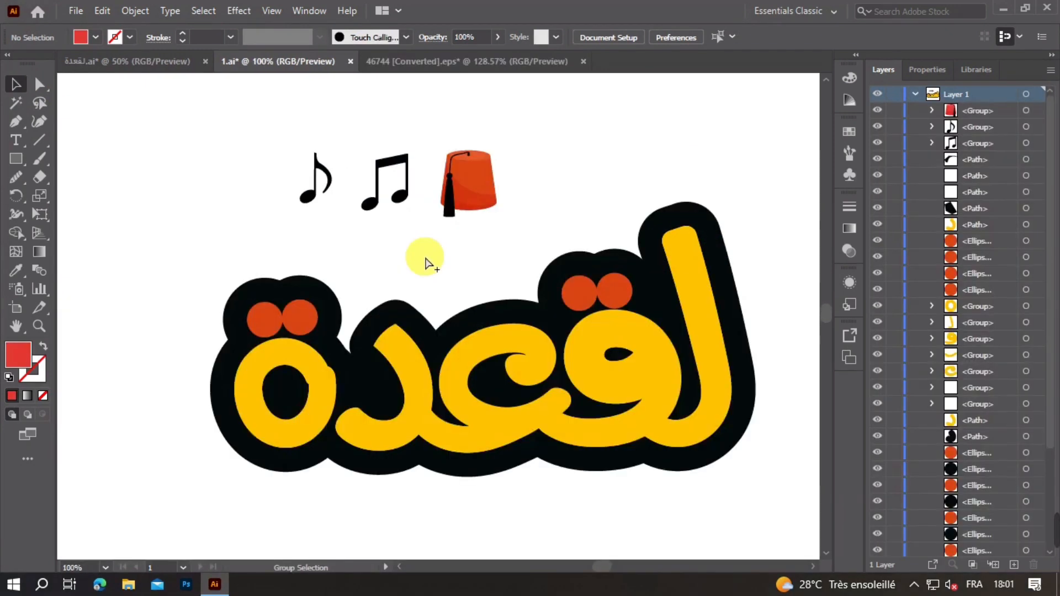
scroll(426, 260, up, 2)
drag(496, 218, 462, 251)
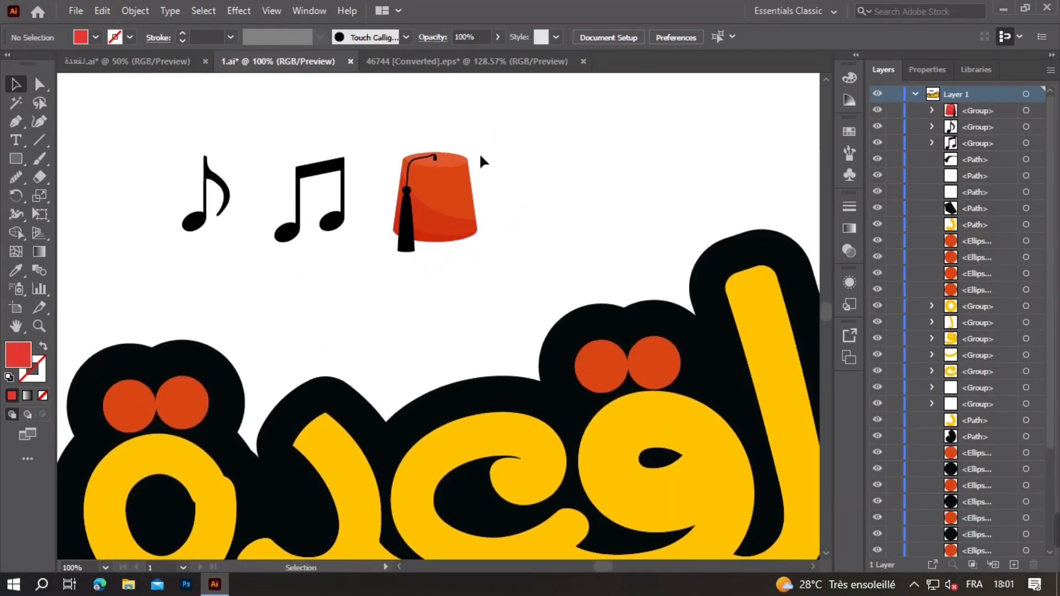
drag(438, 206, 426, 339)
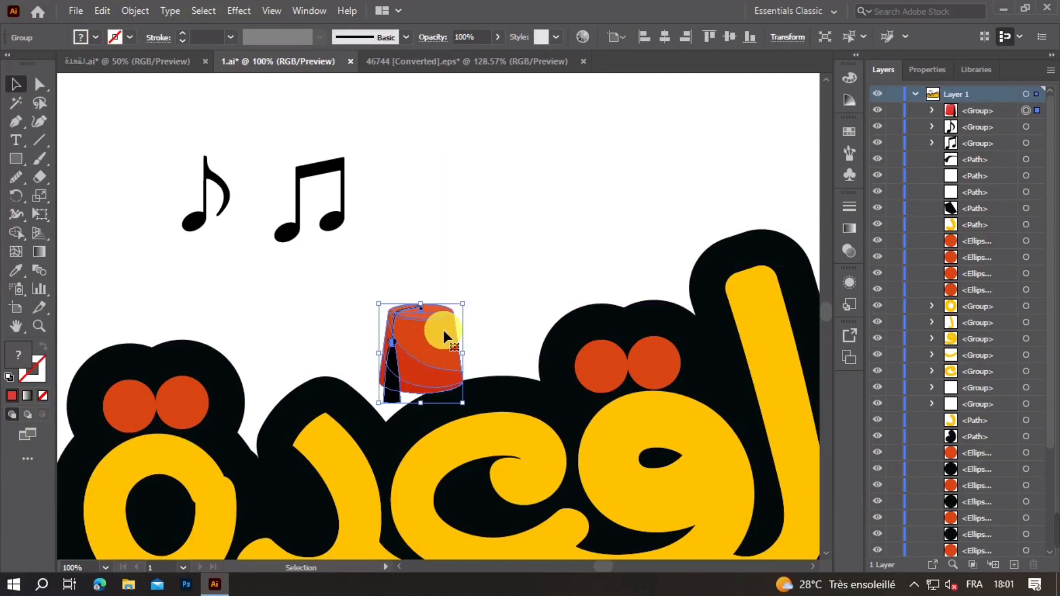
drag(443, 328, 377, 338)
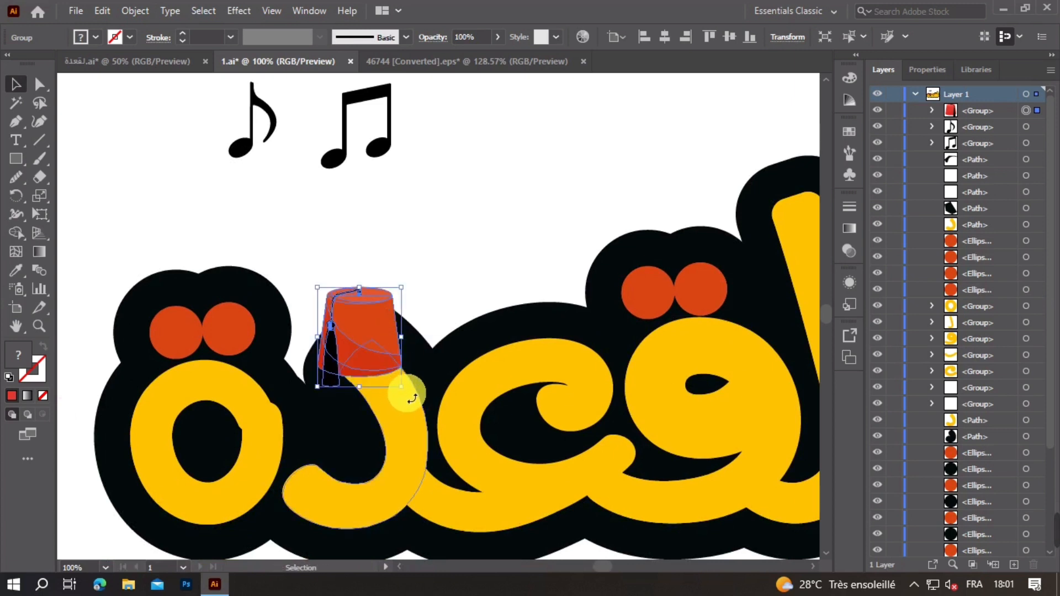
drag(413, 397, 328, 386)
click(491, 243)
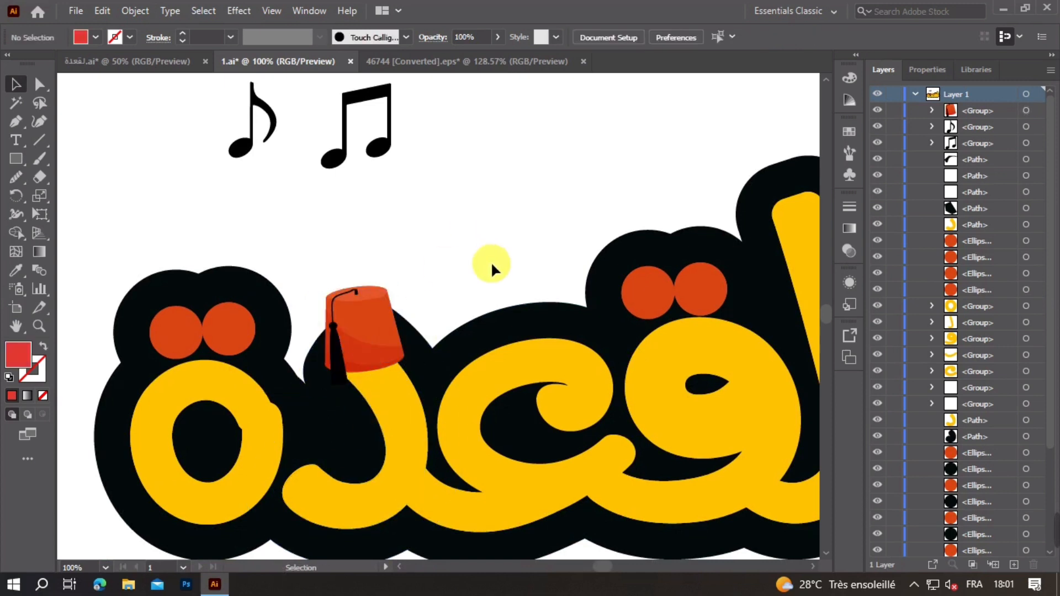
- Place the double music note and a slightly tilted single note on the backing's edge above the letter ع, beside the fez
scroll(464, 342, down, 2)
scroll(464, 342, up, 1)
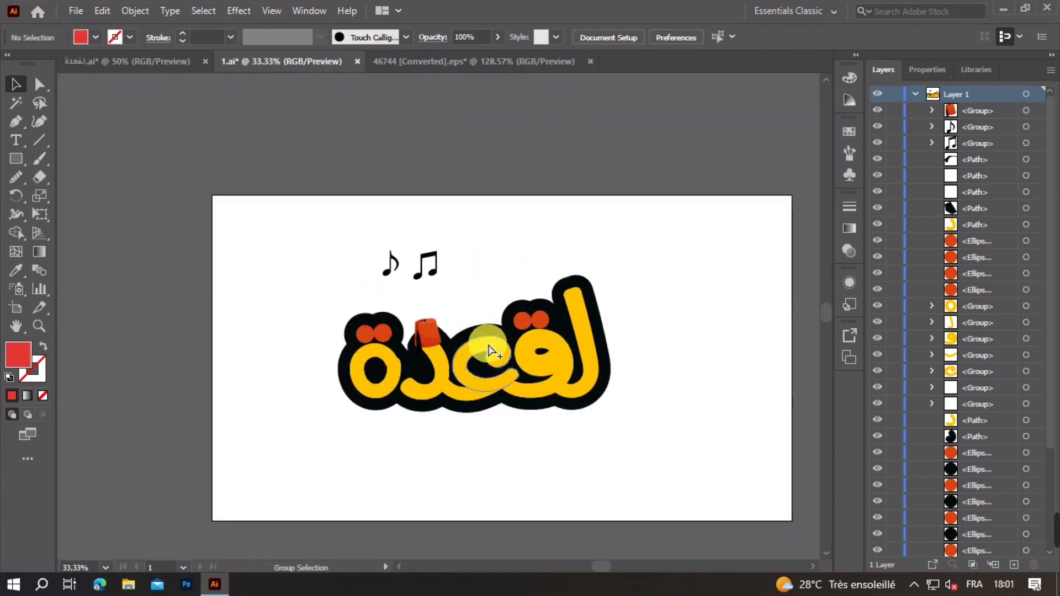
drag(430, 339, 471, 324)
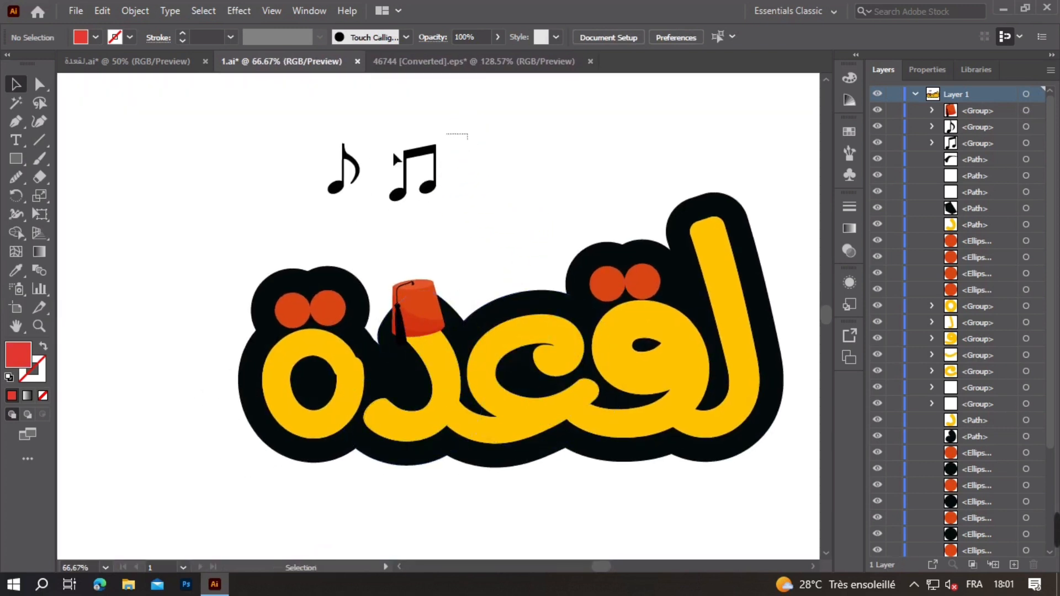
drag(401, 193, 517, 300)
drag(418, 238, 479, 322)
scroll(479, 323, up, 5)
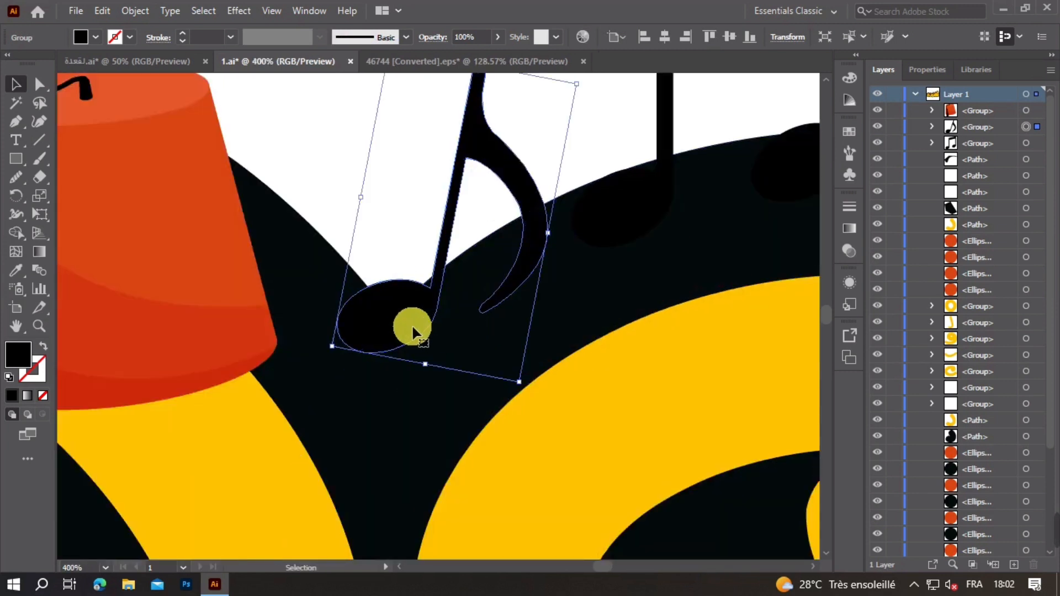
drag(412, 326, 410, 318)
scroll(553, 260, down, 2)
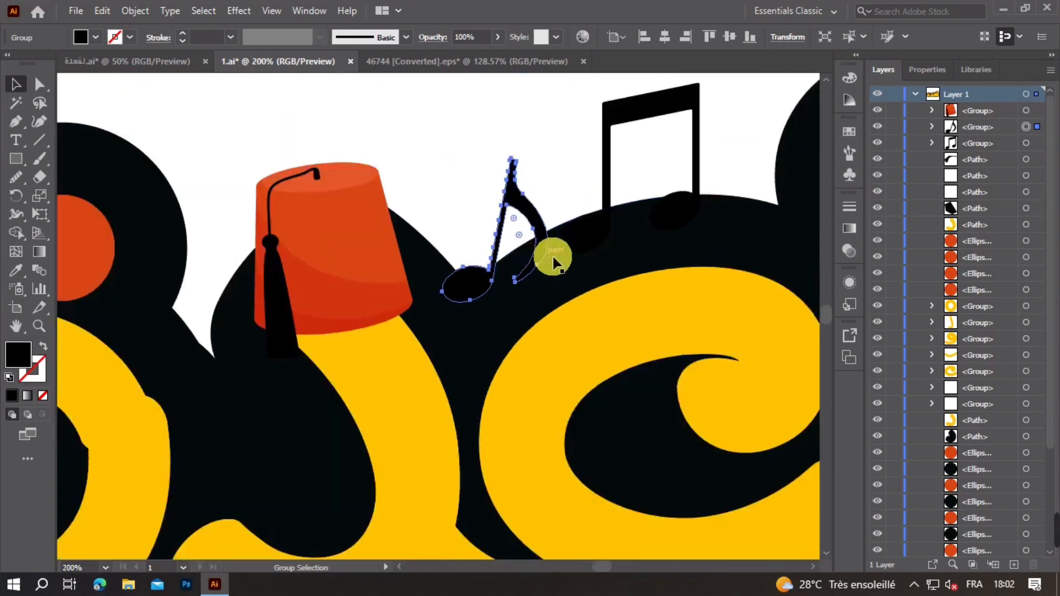
drag(637, 253, 470, 258)
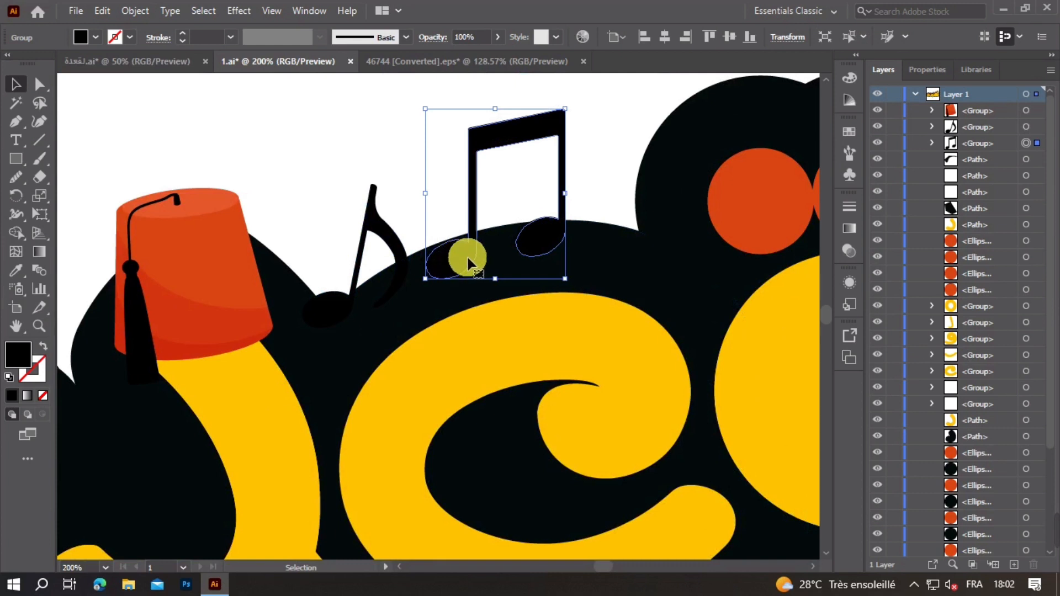
- Select both music notes and change their fill color to white
shift+click(372, 221)
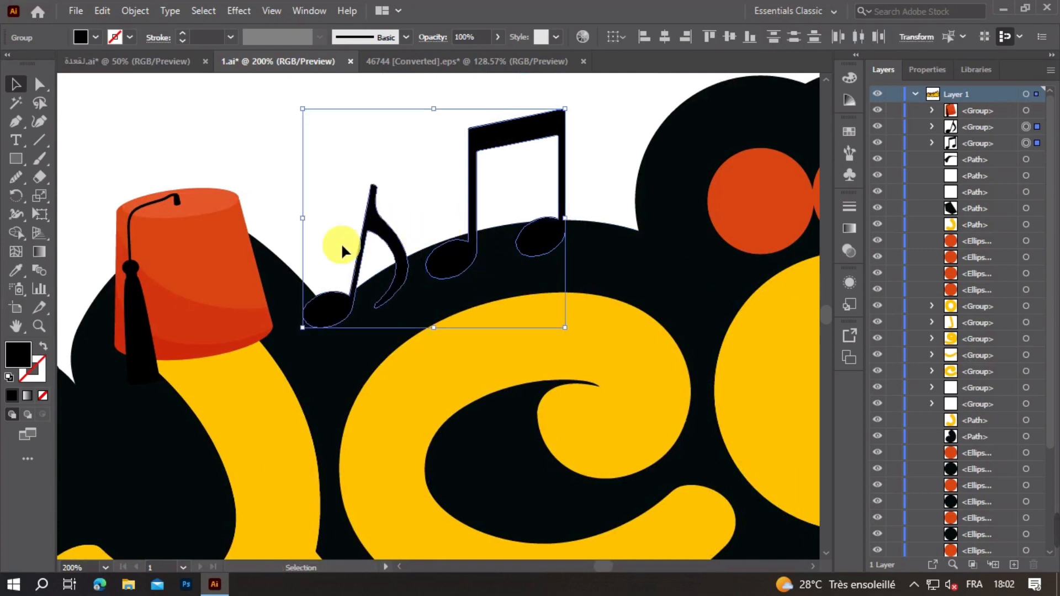
double_click(28, 355)
drag(282, 386, 272, 201)
key(Return)
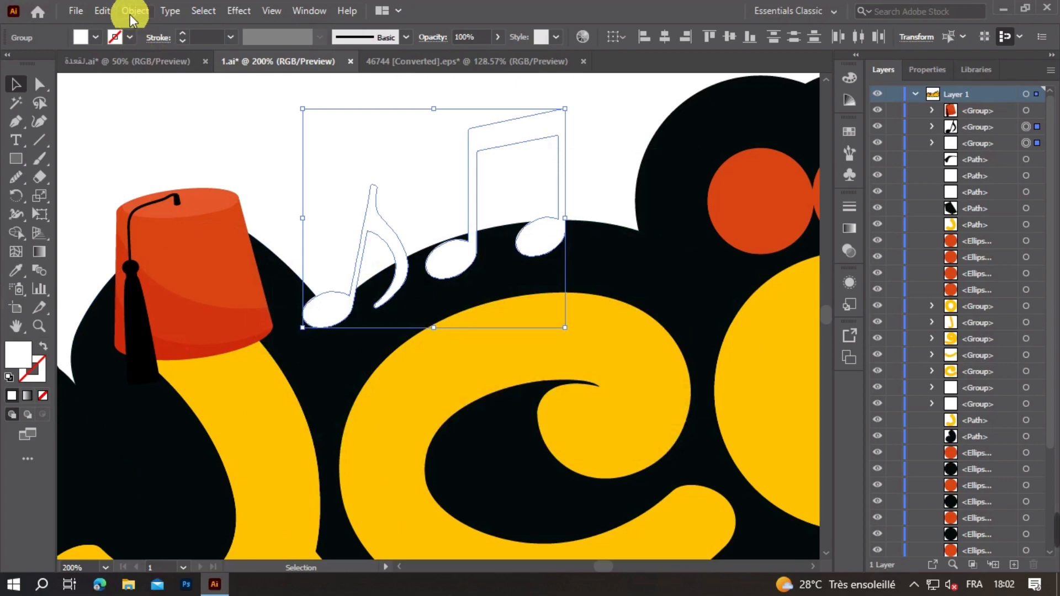
- Copy the two white music notes and paste the copies in back of the originals
click(104, 11)
click(154, 87)
click(108, 10)
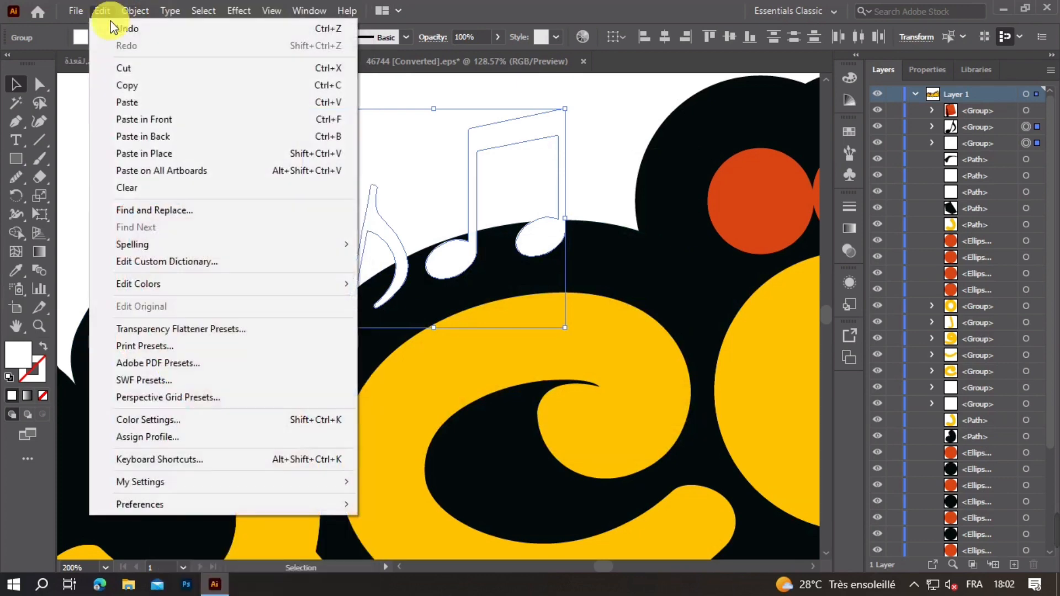
click(166, 136)
- Apply Offset Path to the pasted music notes with a 20 px offset and Round joins
click(141, 13)
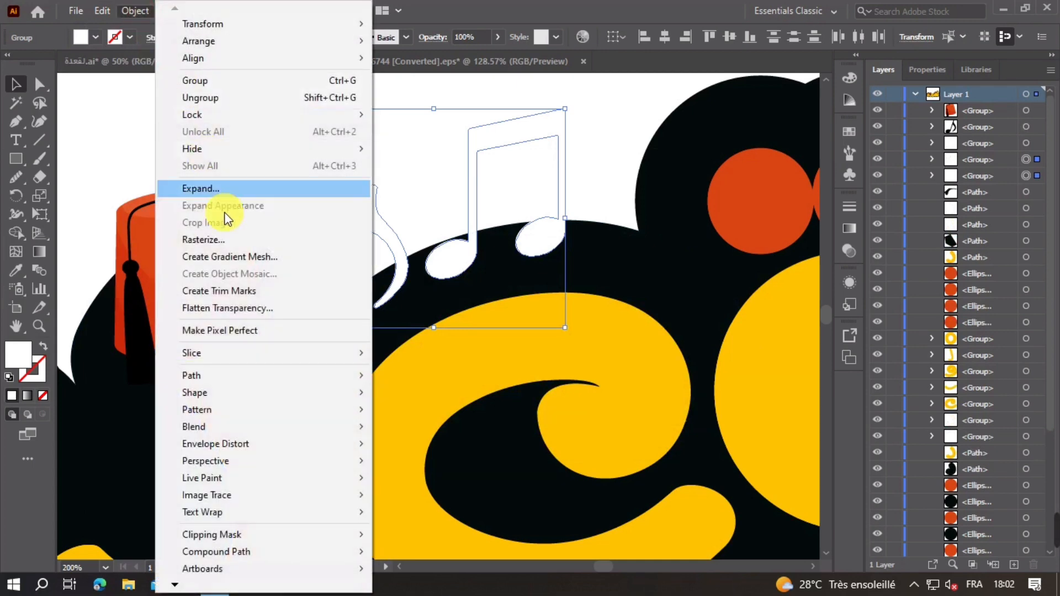
mouse_move(285, 395)
mouse_move(287, 376)
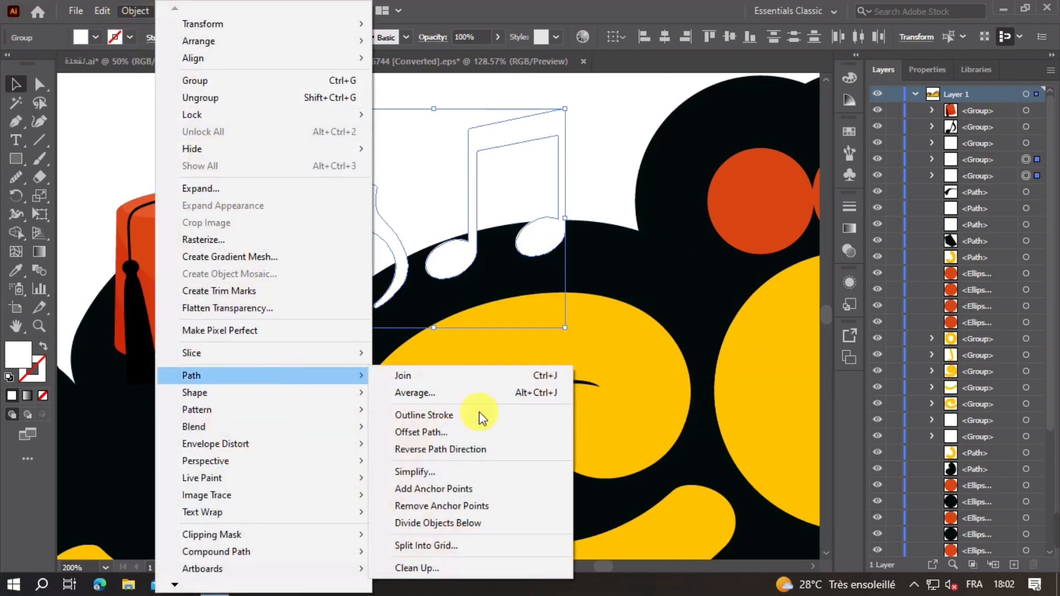
click(471, 431)
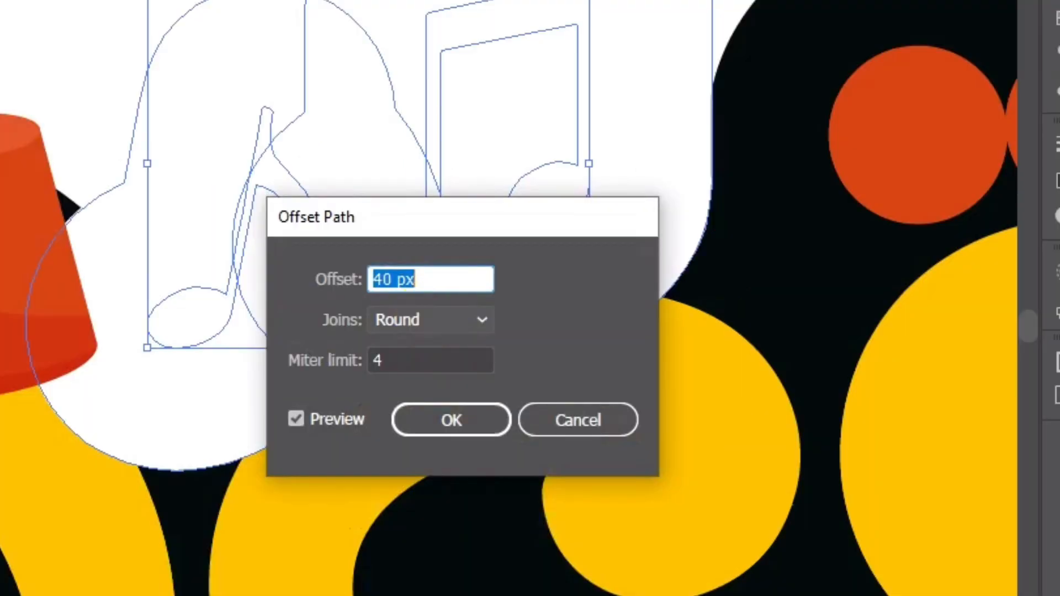
text(10)
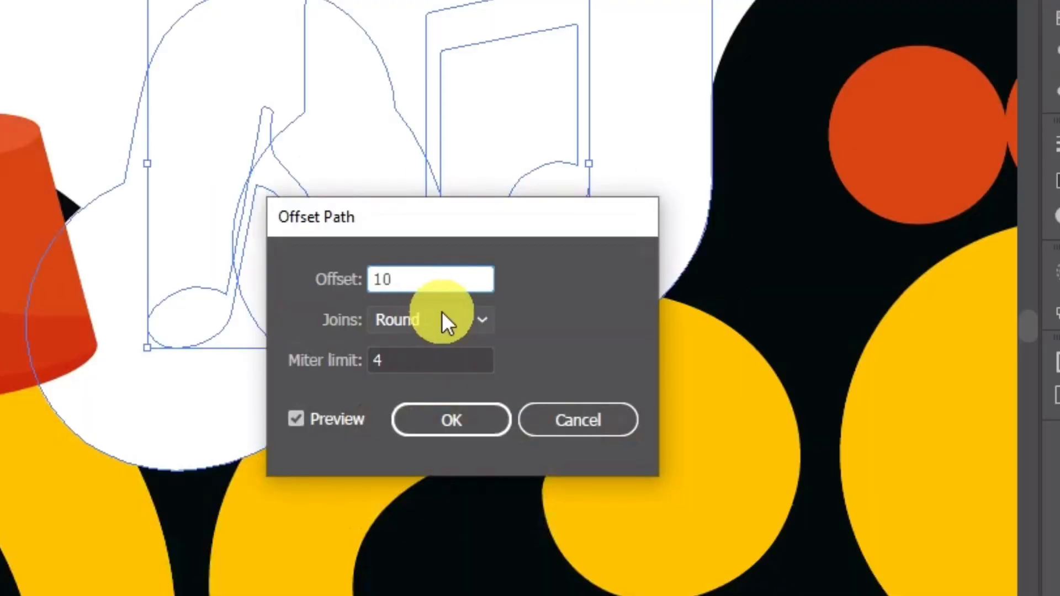
click(414, 315)
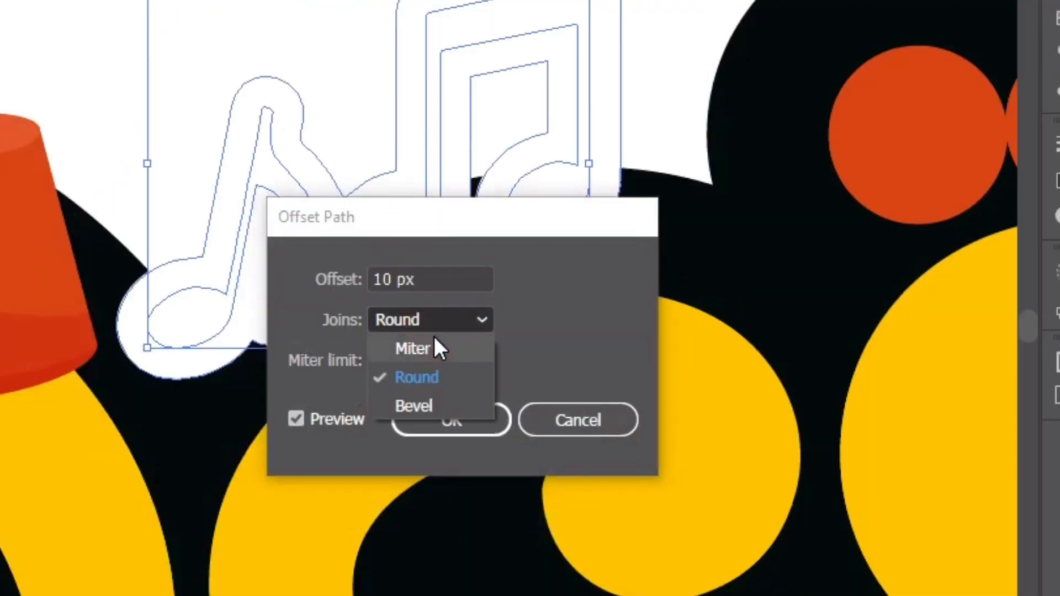
click(438, 241)
double_click(383, 279)
text(20)
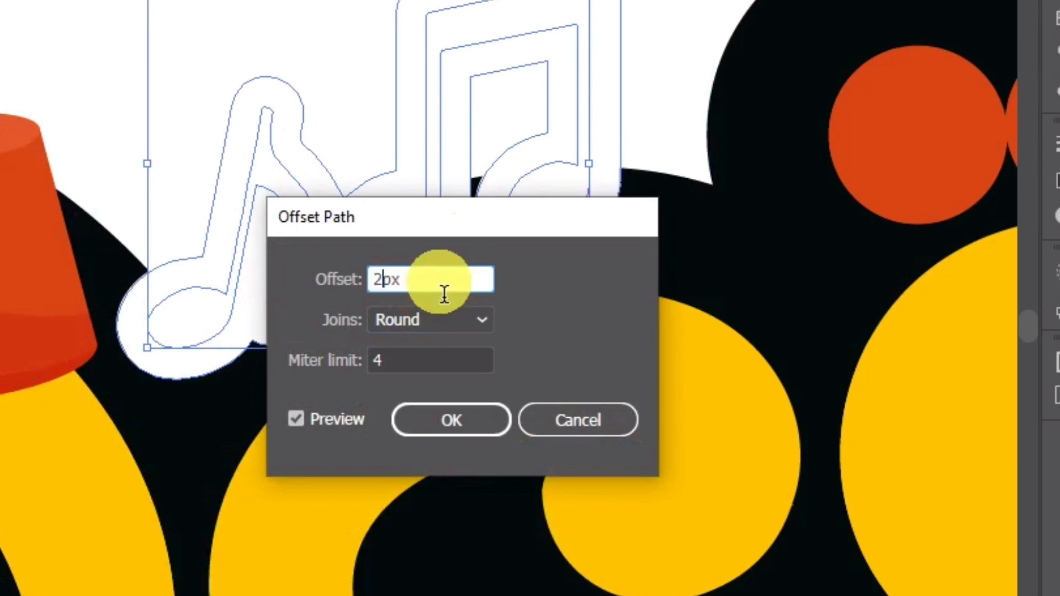
click(450, 411)
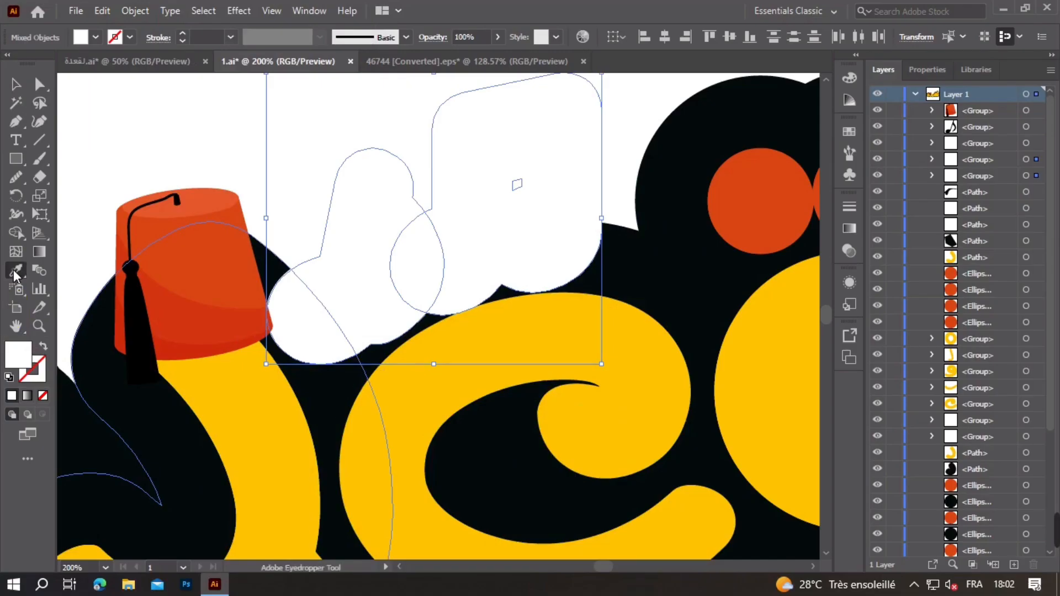
- Recolor the offset shapes behind the notes with the backing's black using the Eyedropper, and deselect them
click(16, 271)
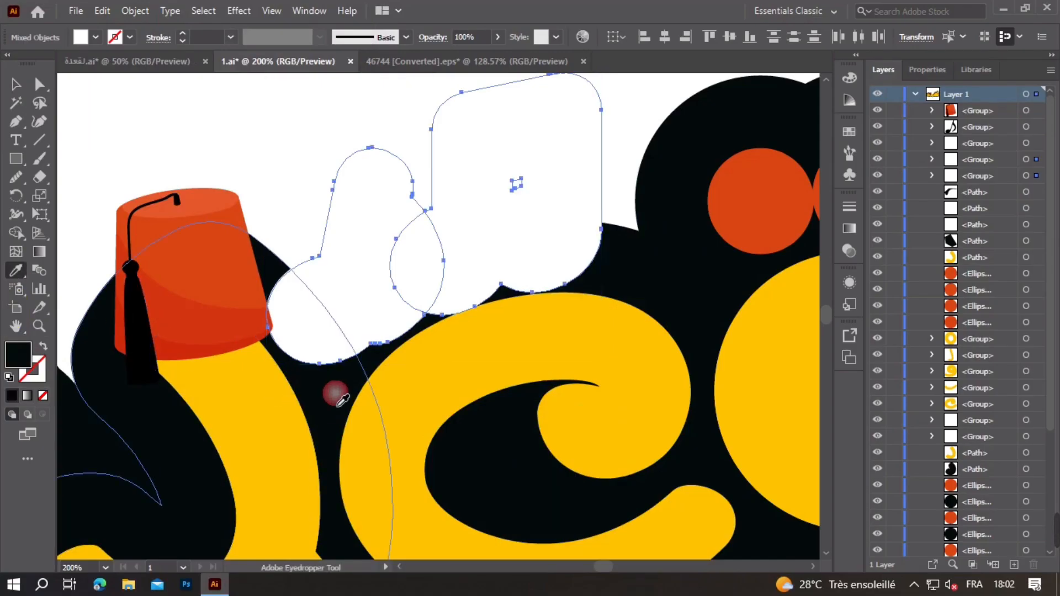
click(335, 393)
click(17, 89)
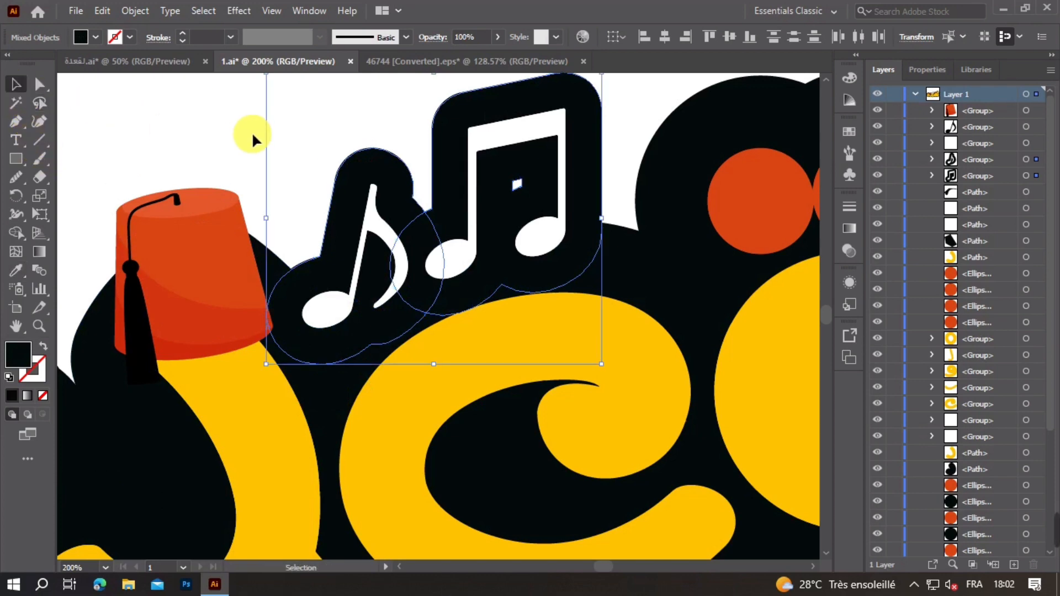
click(229, 134)
scroll(611, 260, down, 2)
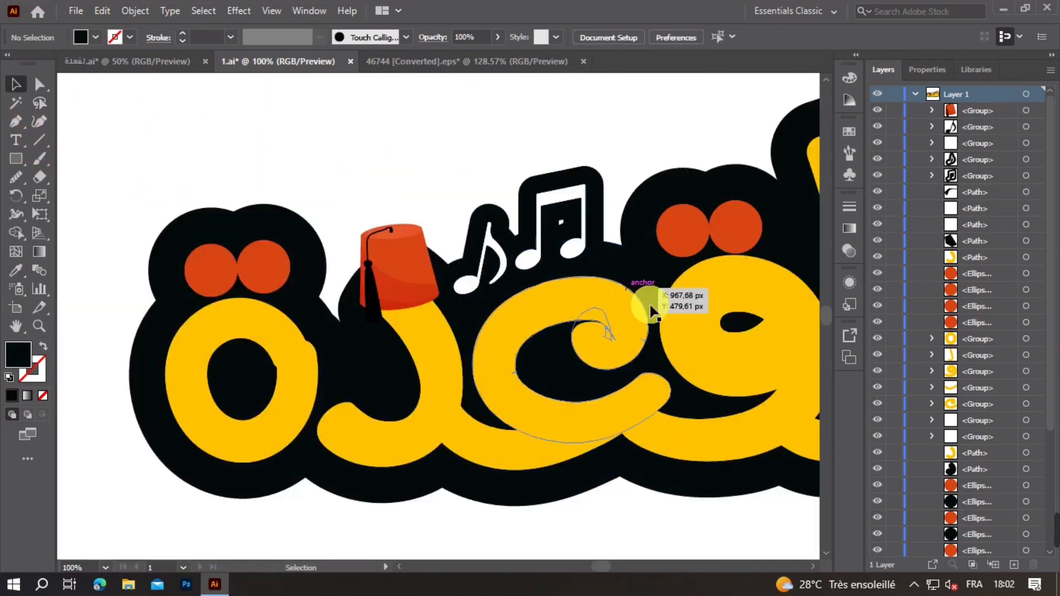
scroll(594, 238, up, 3)
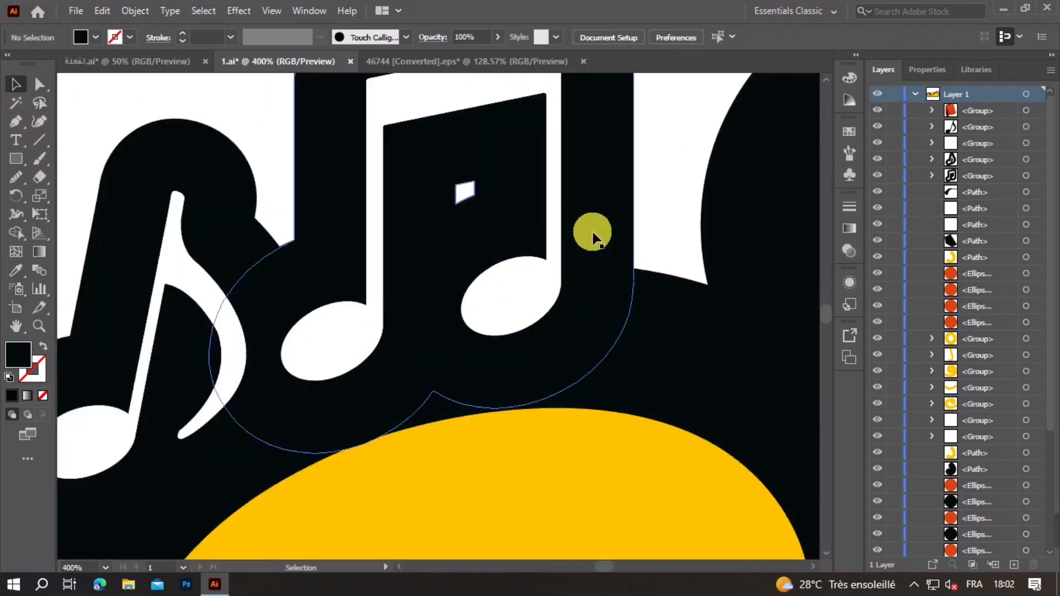
- Cover the small white gap inside the double note's backing with a black four-sided Pen shape and deselect it
click(15, 121)
click(411, 166)
click(505, 147)
click(505, 210)
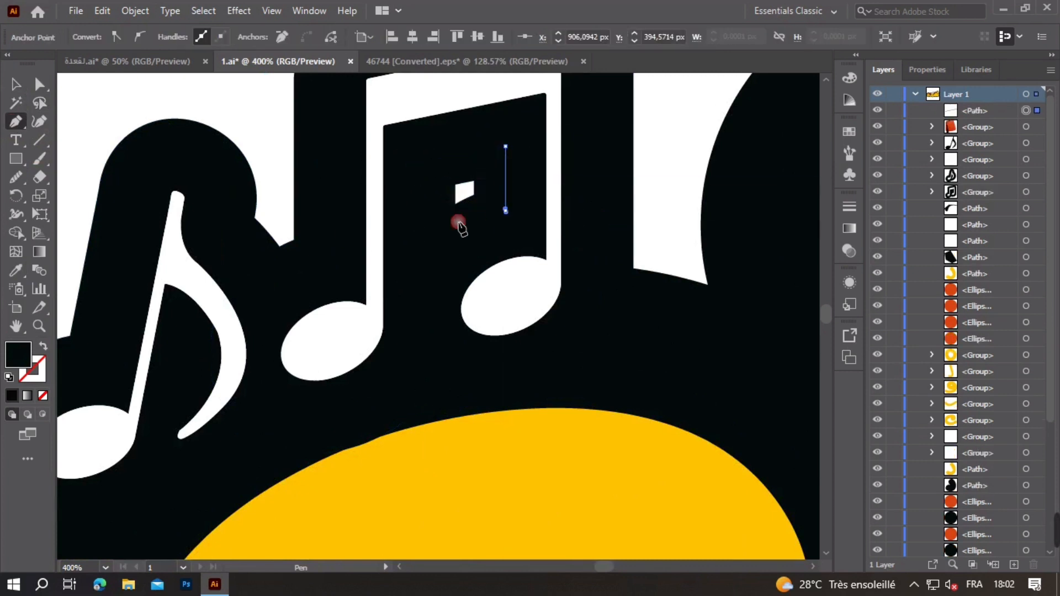
click(436, 225)
click(411, 166)
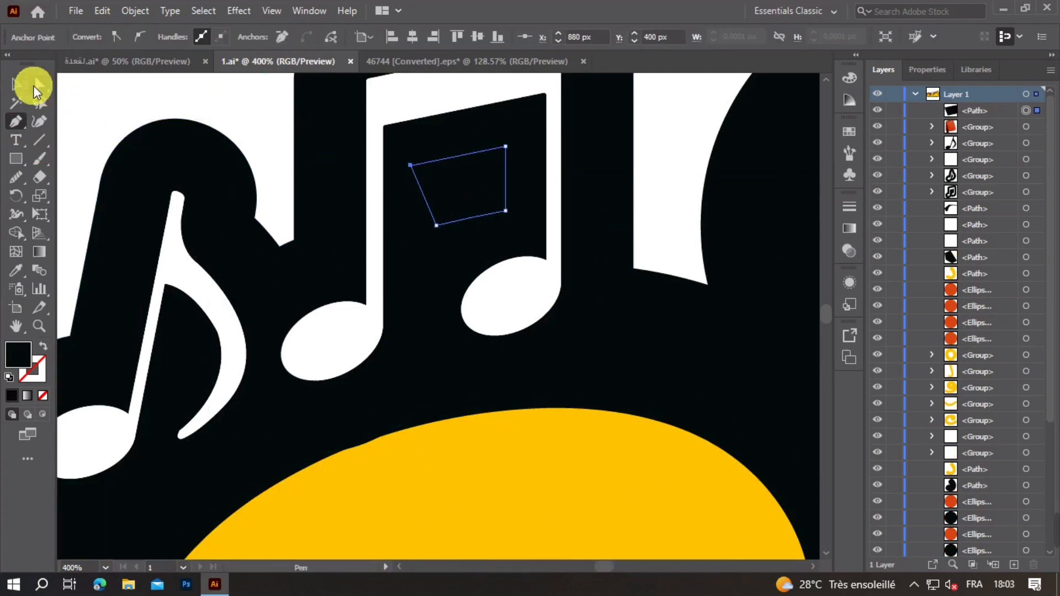
click(33, 87)
click(225, 106)
- Copy the red fez group and paste the copy in back of the original
scroll(357, 260, down, 2)
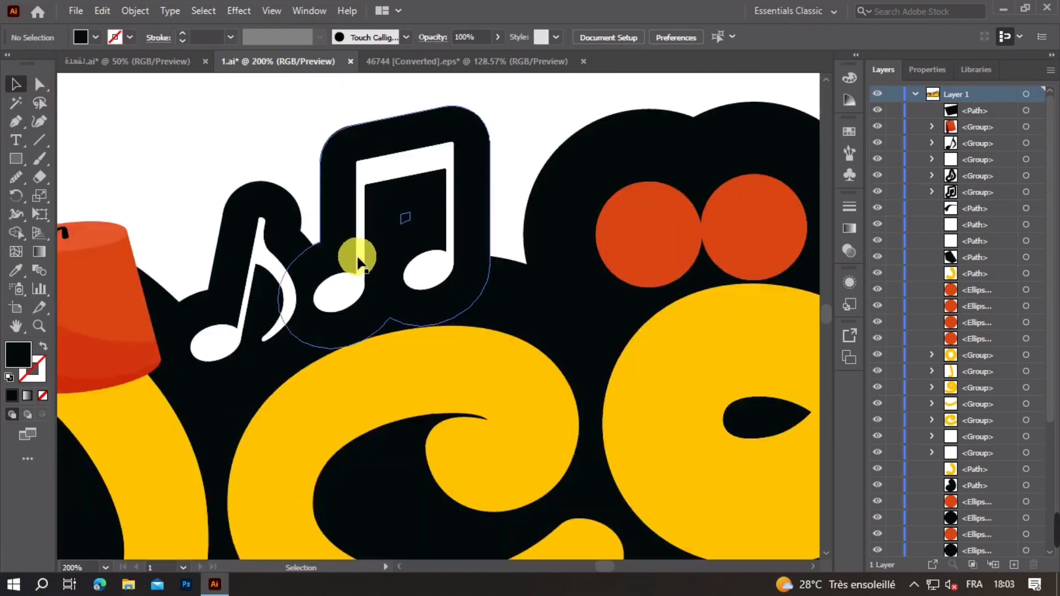
scroll(357, 260, down, 3)
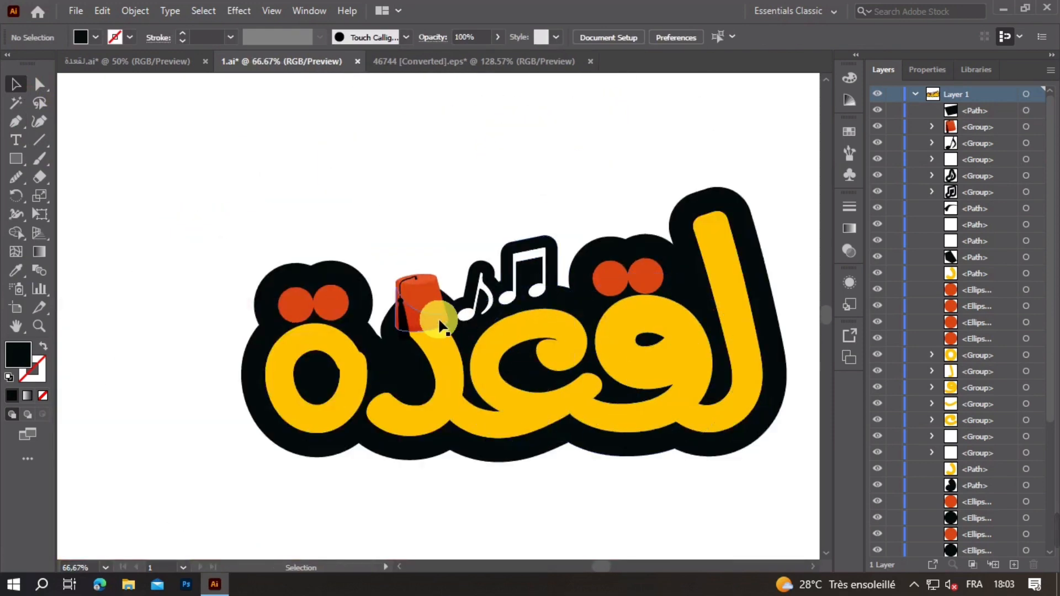
scroll(442, 326, down, 1)
scroll(473, 335, up, 4)
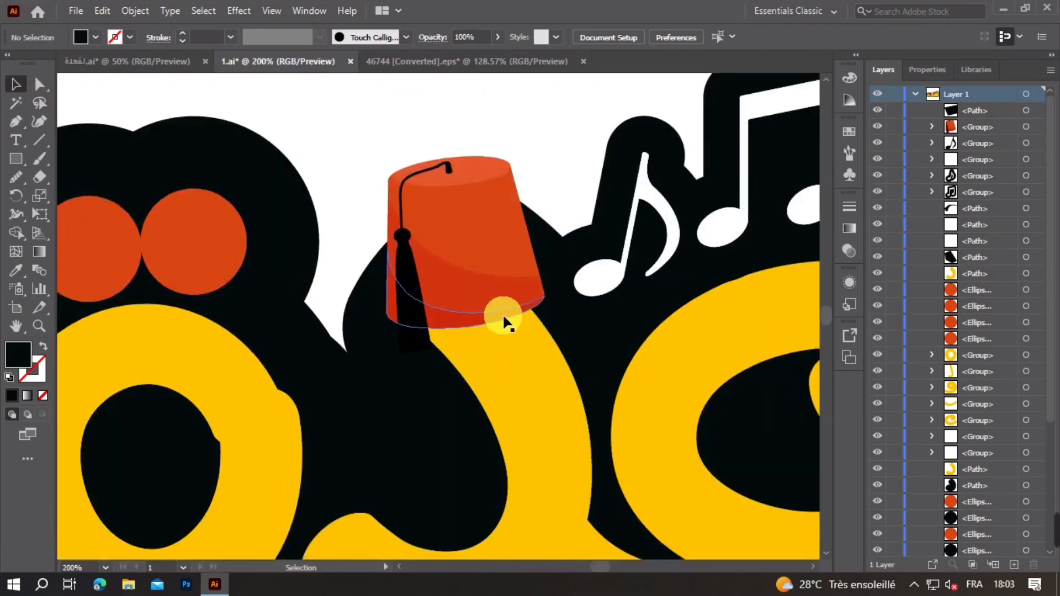
drag(502, 313, 492, 336)
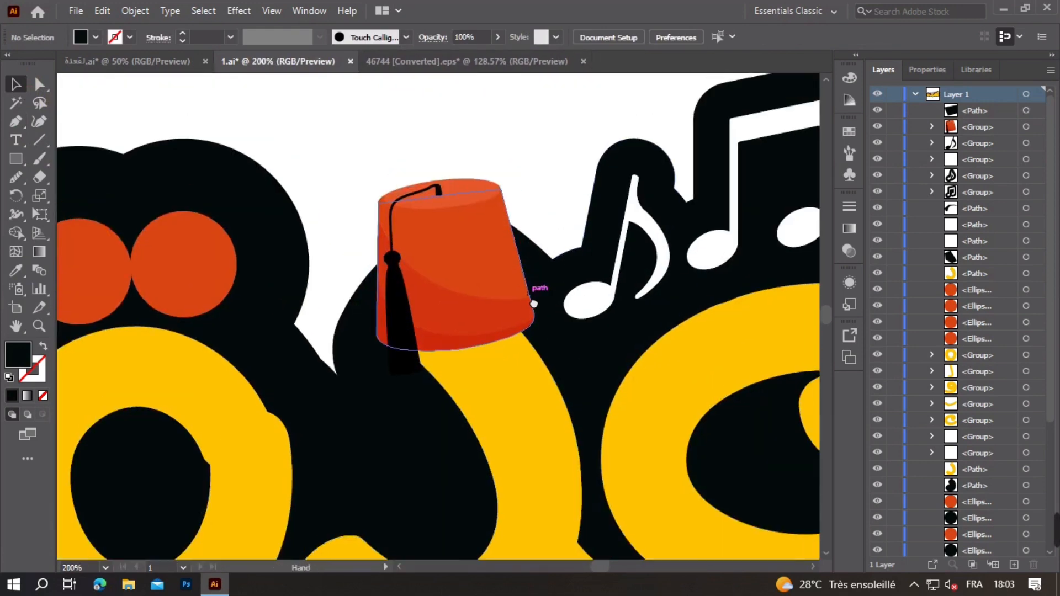
click(1037, 127)
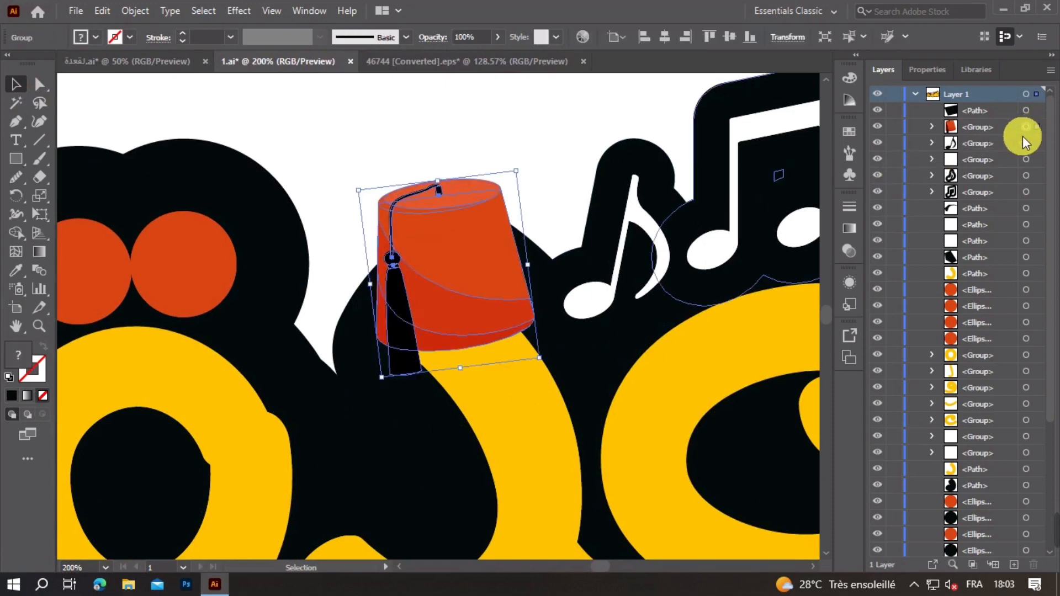
click(104, 13)
click(167, 101)
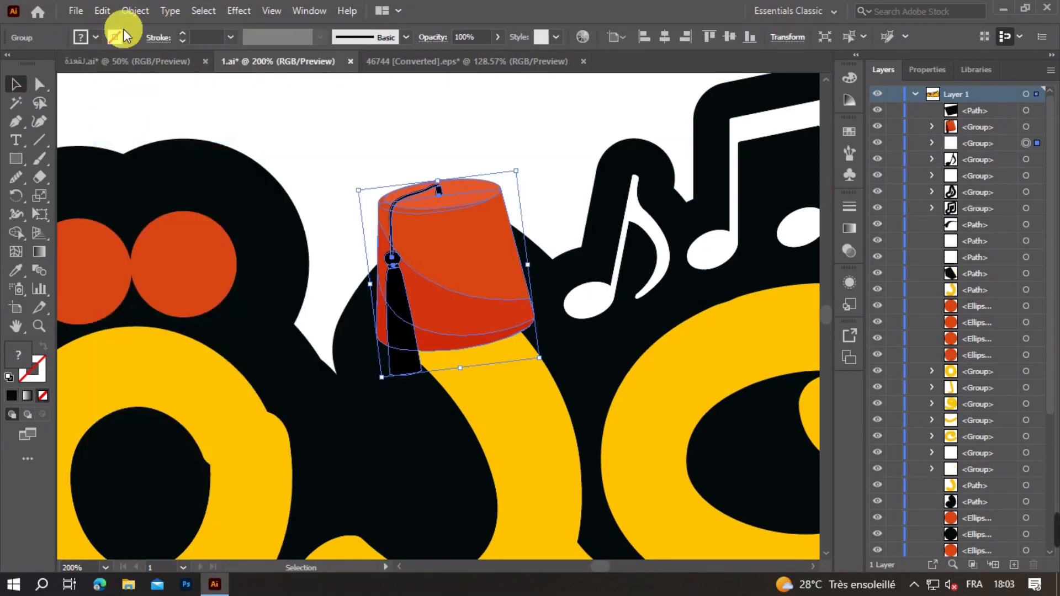
- Apply Offset Path to the fez copy to create a wider outline shape behind the hat
click(134, 11)
mouse_move(236, 373)
click(414, 412)
click(490, 369)
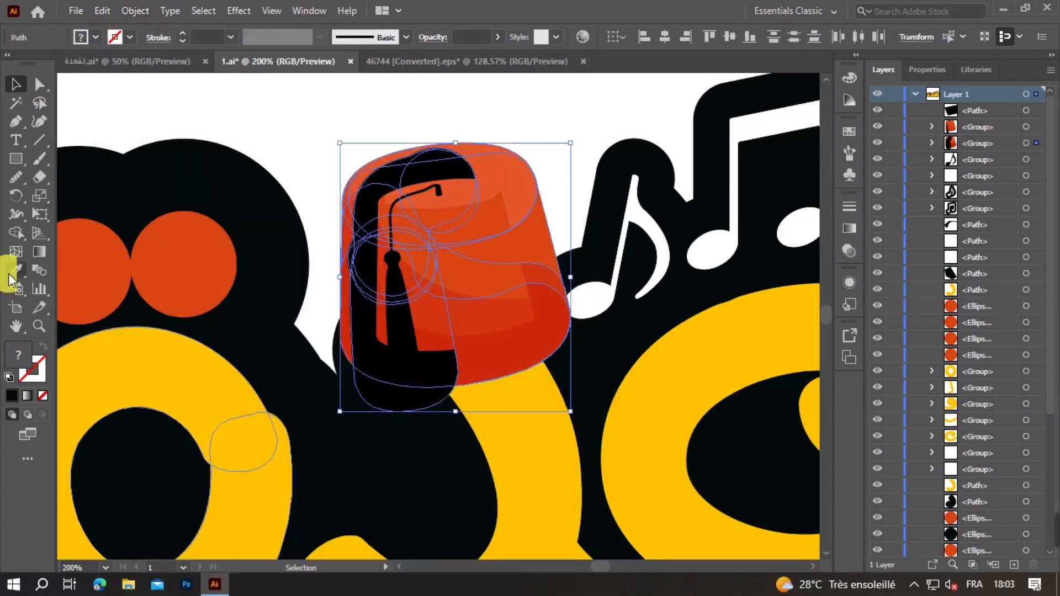
- Recolor the fez's offset shapes with the backing's black using the Eyedropper, and deselect them
click(15, 270)
click(371, 457)
click(16, 84)
click(254, 127)
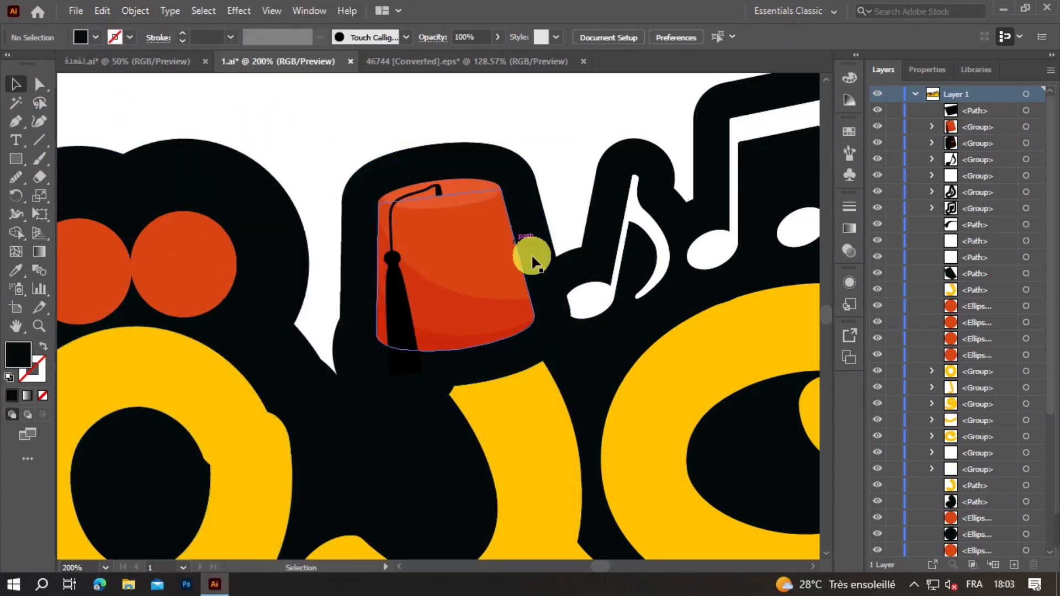
- Select the fez together with its black outline, scale both down slightly and move them a little lower
click(1038, 127)
shift+click(1038, 144)
drag(571, 411, 551, 391)
drag(478, 295, 478, 307)
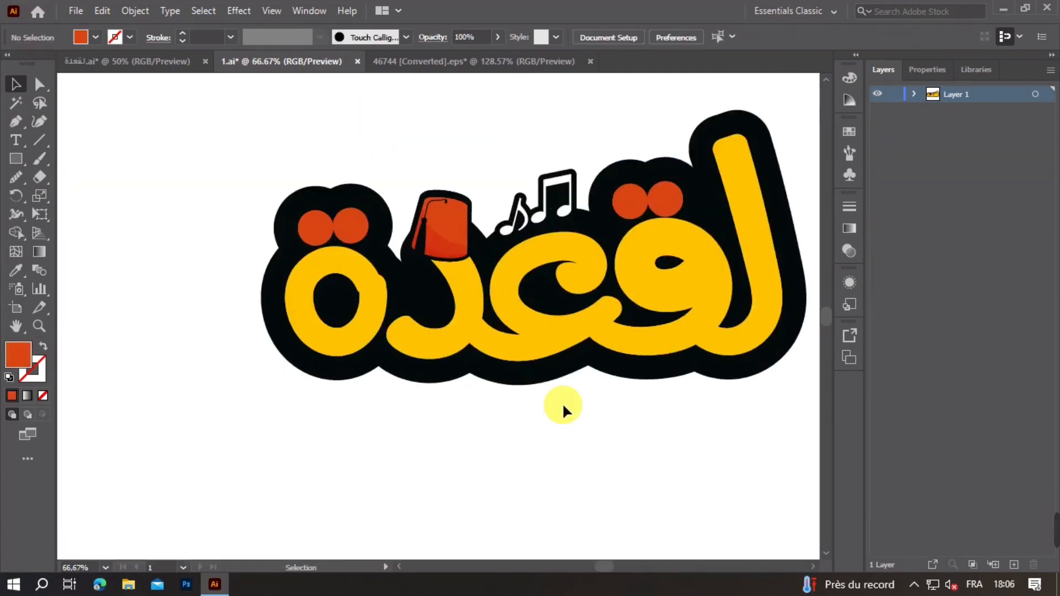
- Activate the Curvature tool and choose the Basic brush for drawing highlight lines on the lettering
key(ctrl+plus)
drag(583, 287, 295, 337)
click(44, 117)
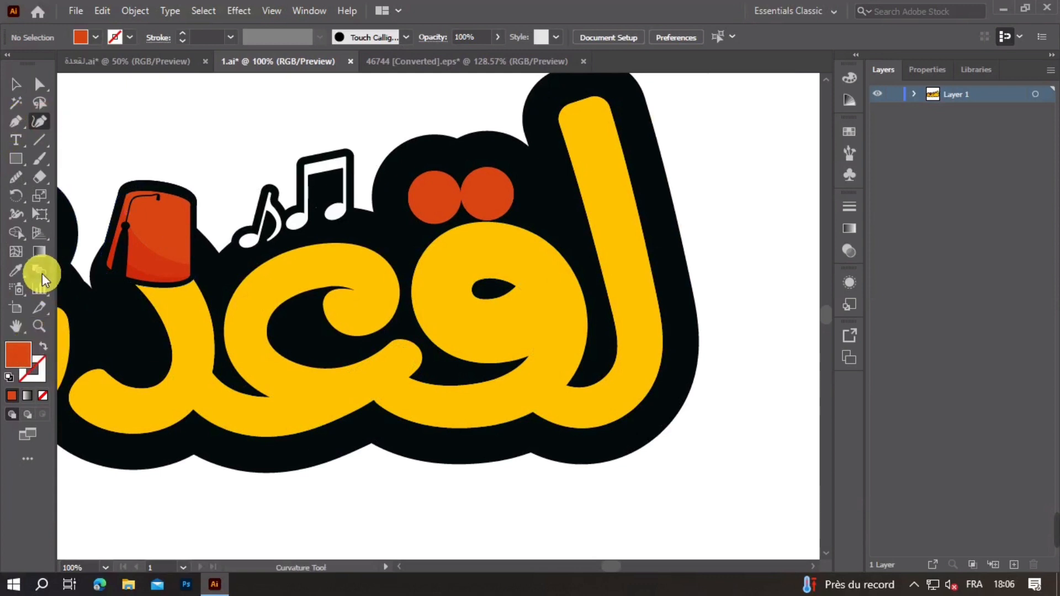
click(405, 37)
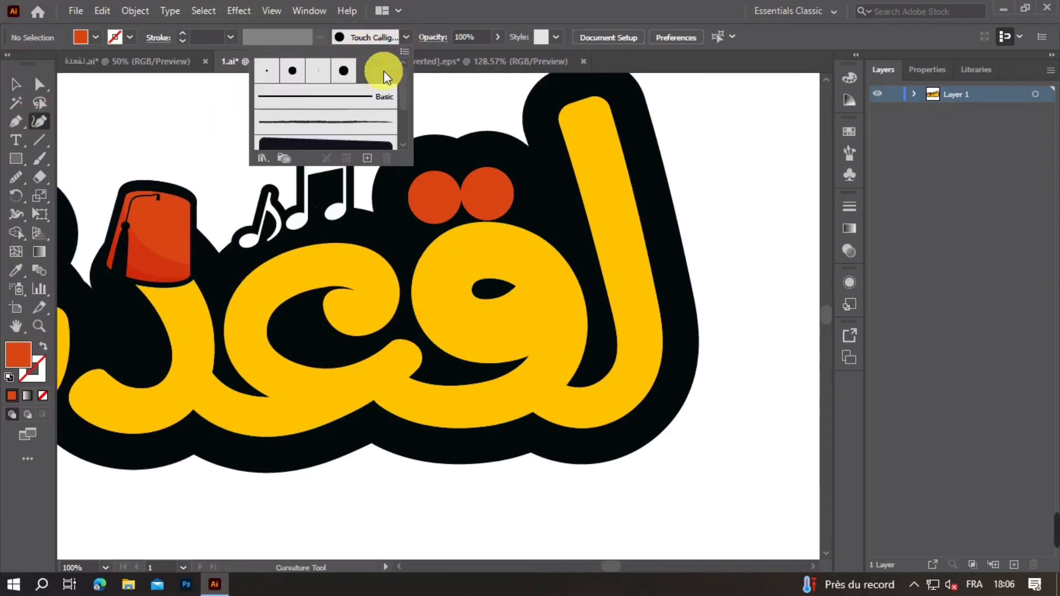
click(346, 105)
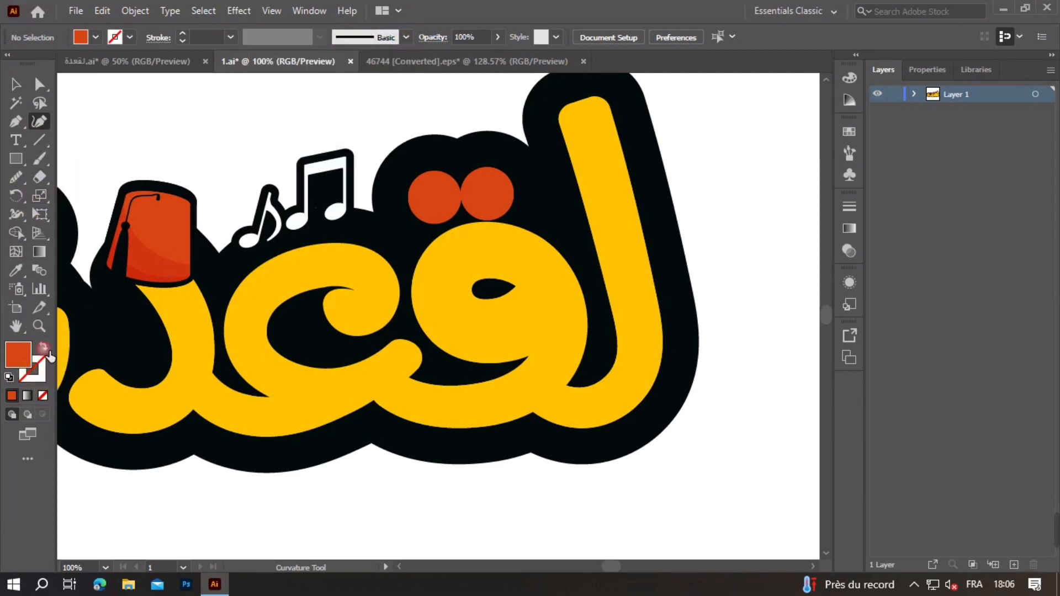
- Pick white as the colour and swap it to the stroke, leaving no fill
double_click(18, 354)
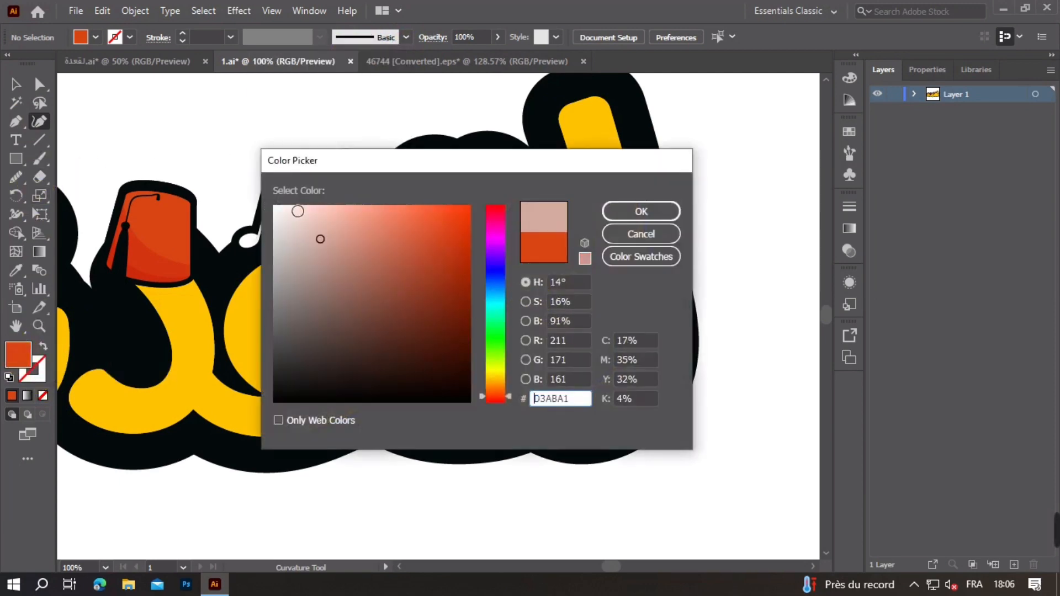
key(Escape)
double_click(19, 355)
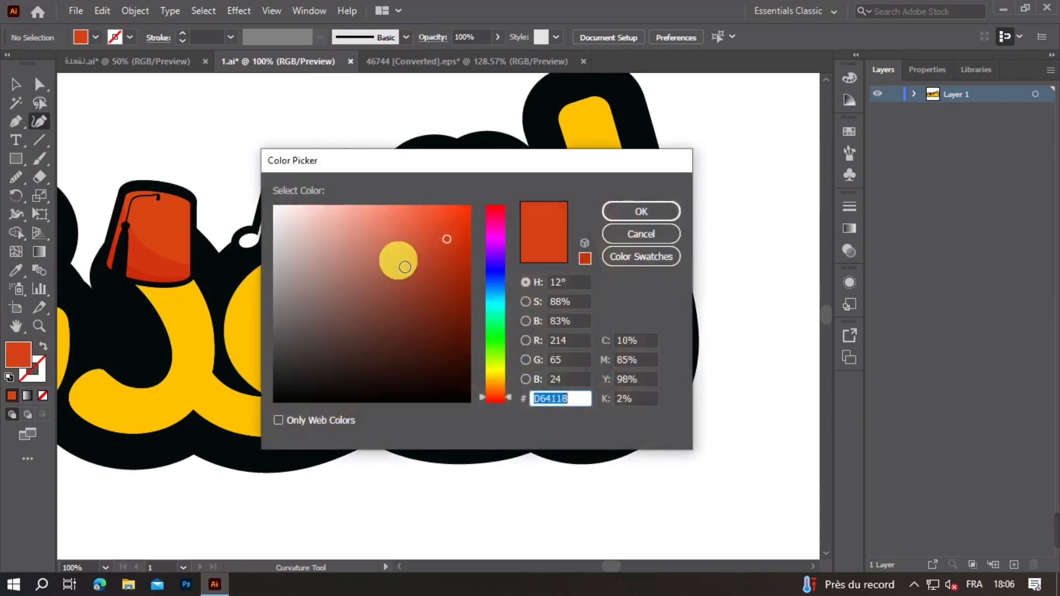
click(284, 207)
key(Return)
key(shift+x)
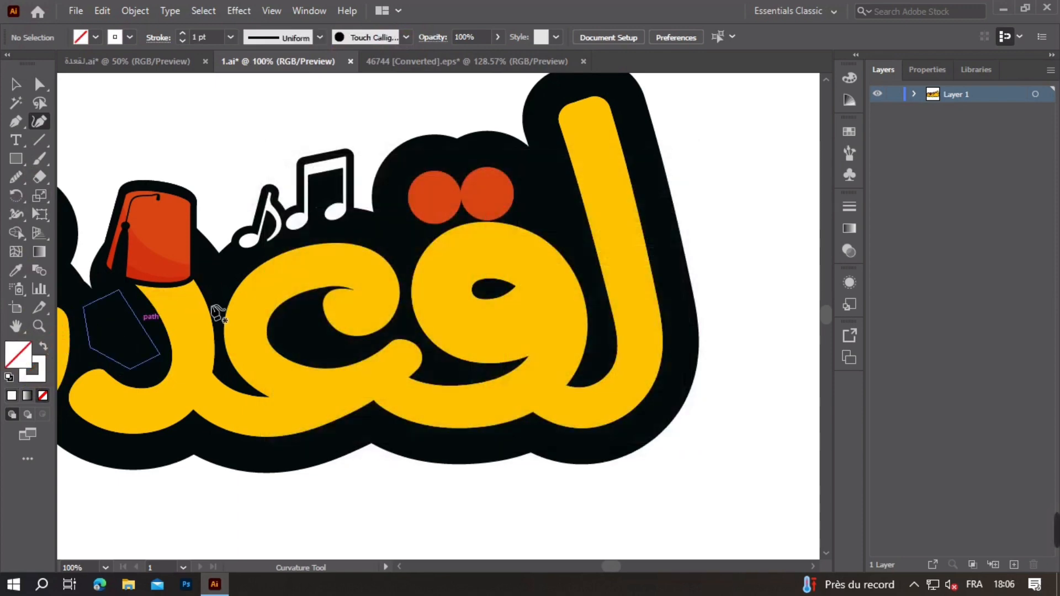
- Draw a gently curved white line with the Curvature tool along the outer edge of the tall letter's yellow stem
scroll(617, 166, up, 2)
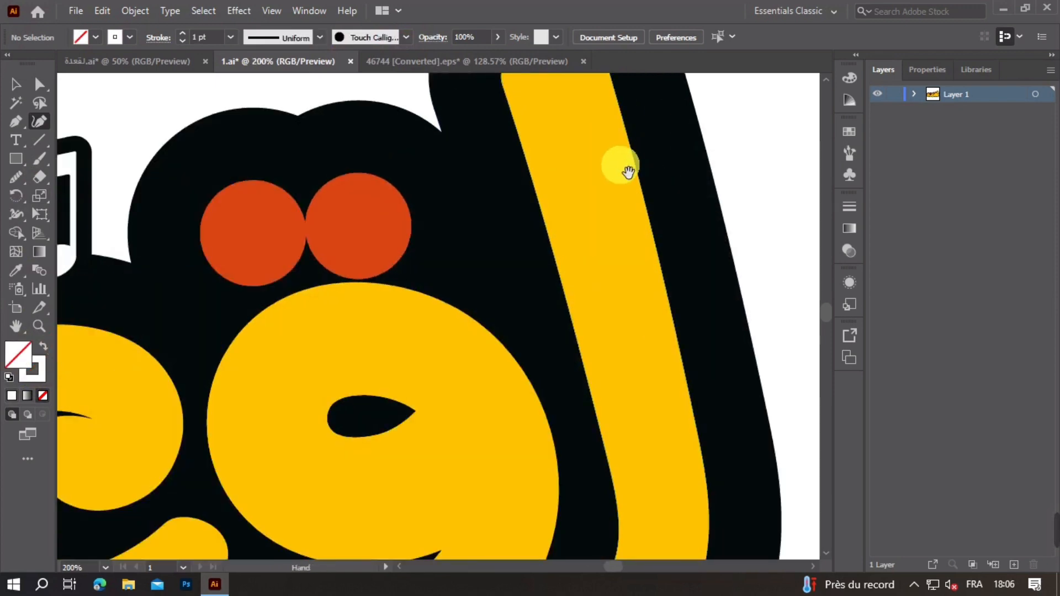
drag(602, 152, 564, 194)
click(560, 142)
click(617, 302)
drag(633, 402, 572, 381)
click(604, 363)
drag(552, 322, 564, 343)
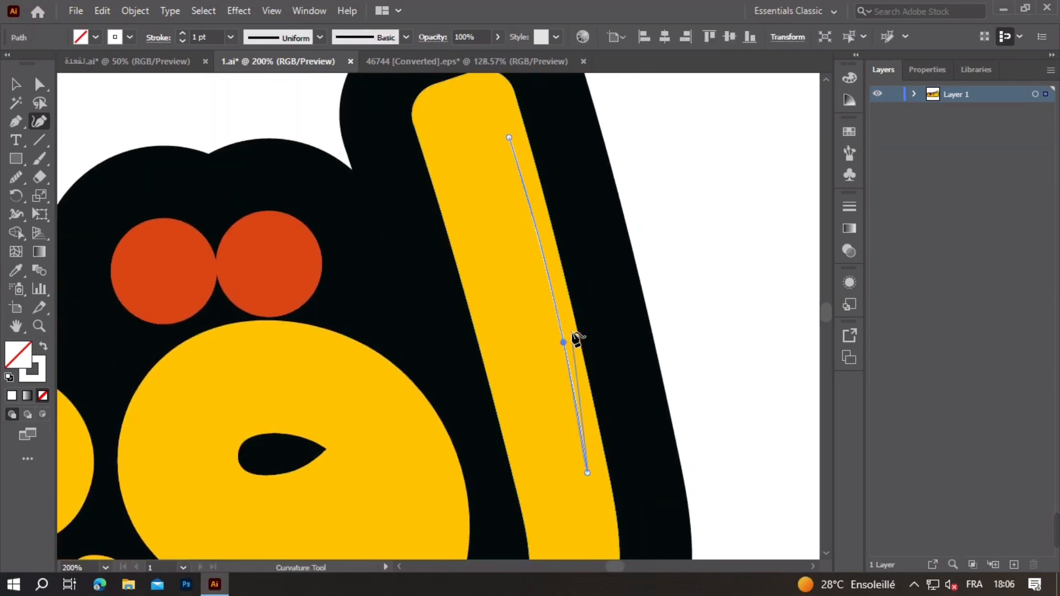
- Set the stem highlight's stroke to 4 pt, apply the elliptical width profile with tapered ends, and deselect it
click(204, 42)
scroll(203, 44, up, 2)
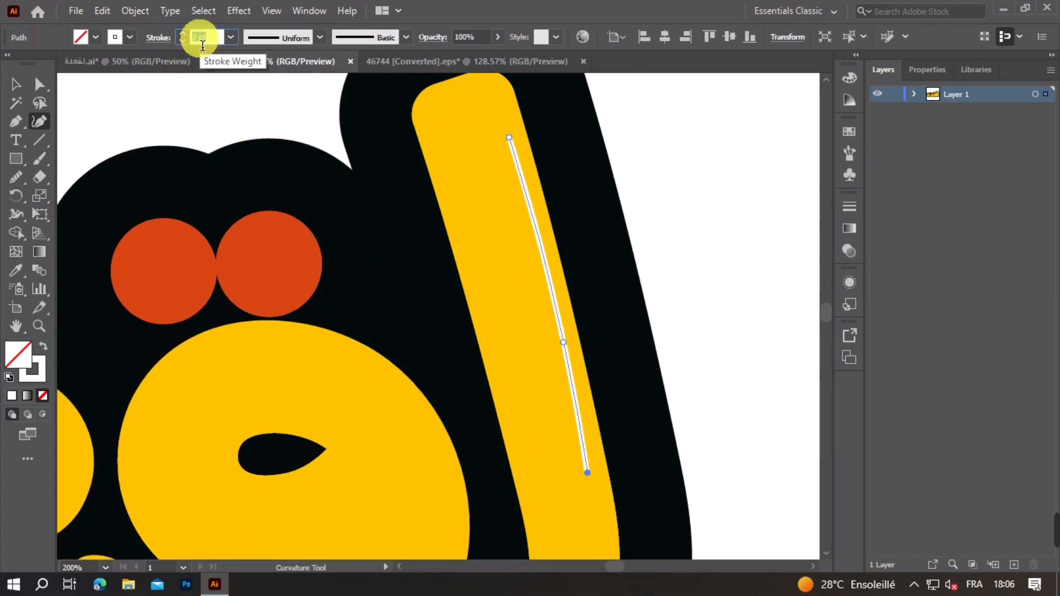
scroll(202, 45, up, 1)
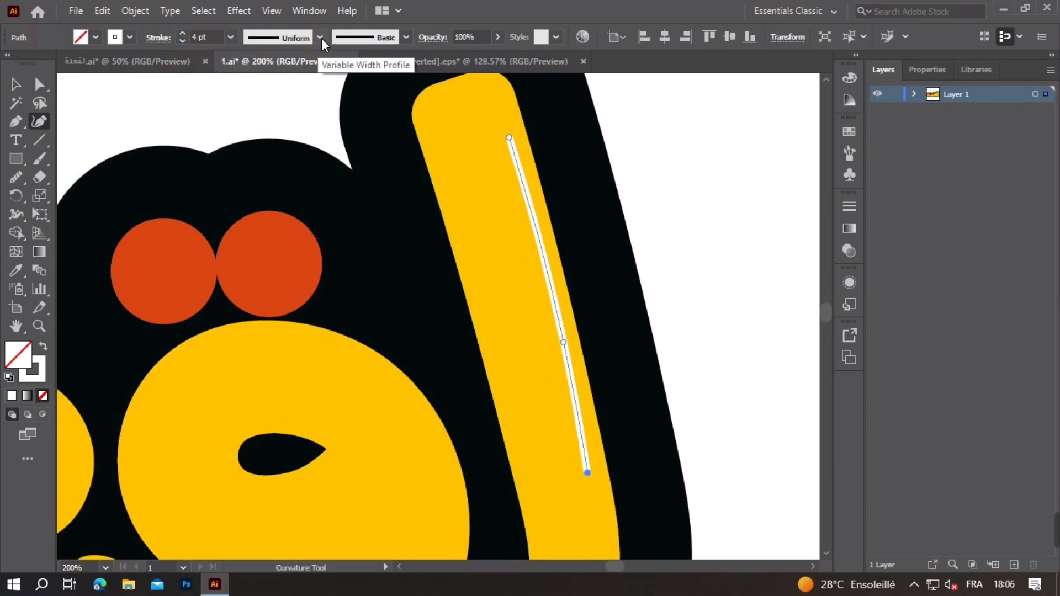
click(319, 37)
click(298, 87)
click(15, 84)
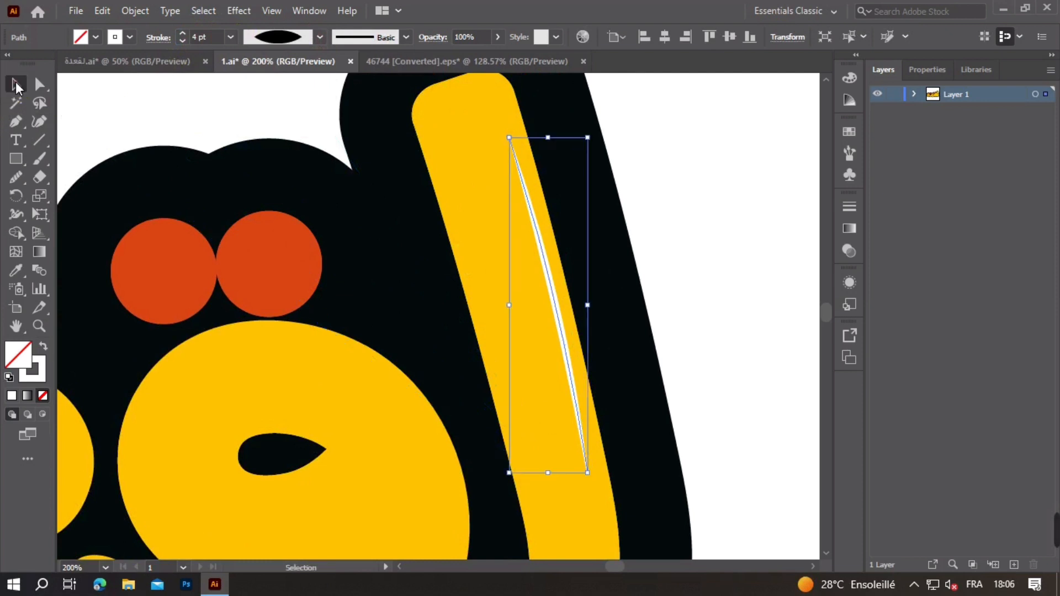
click(184, 111)
- Reshape the stem highlight by moving both end anchors so that it follows the letter's outer edge, and deselect it
drag(663, 311, 636, 245)
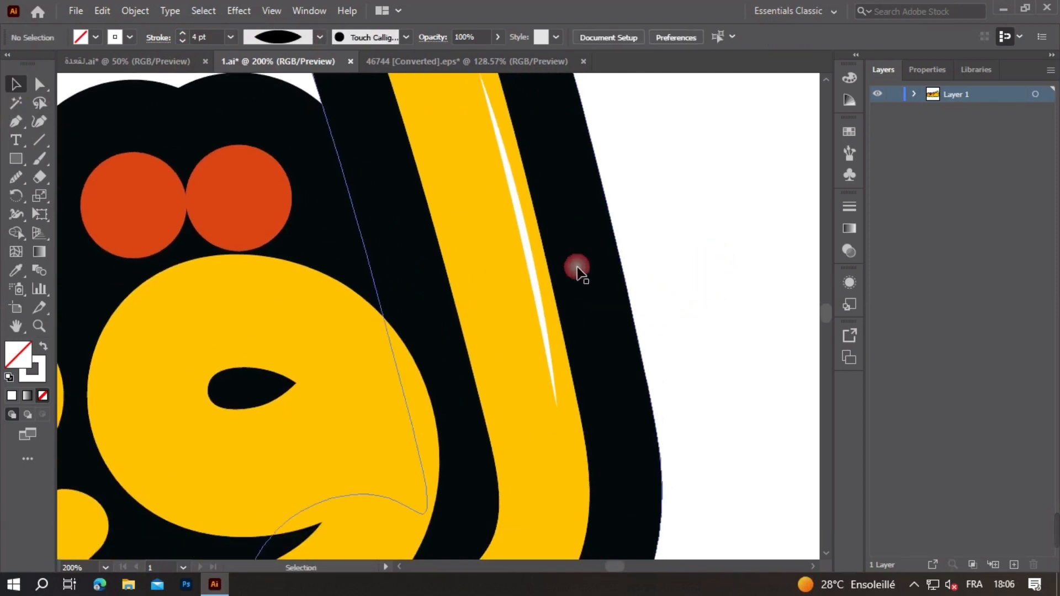
scroll(577, 269, up, 1)
click(518, 301)
click(39, 121)
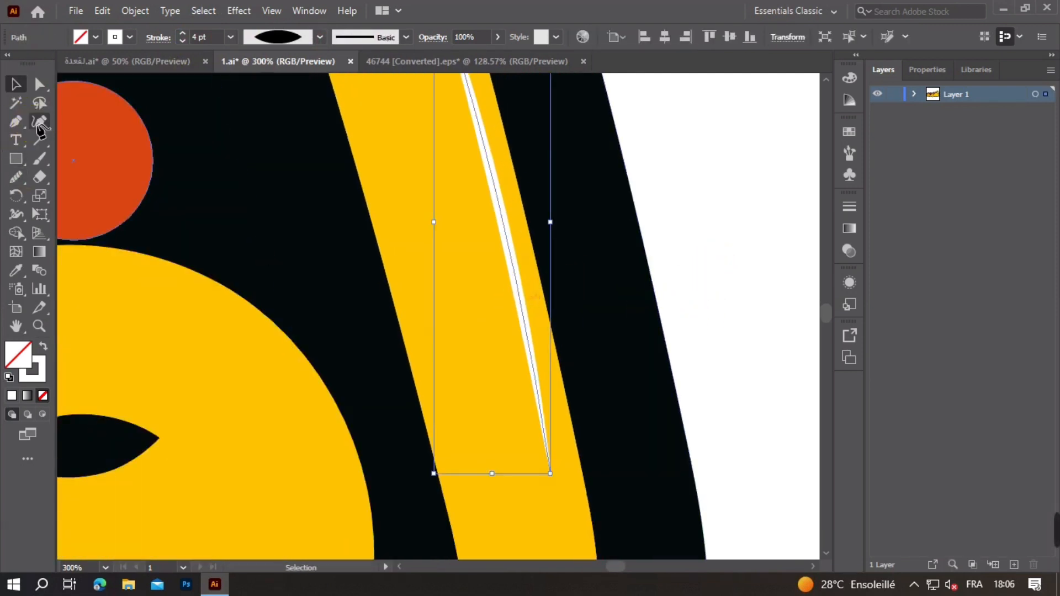
click(546, 460)
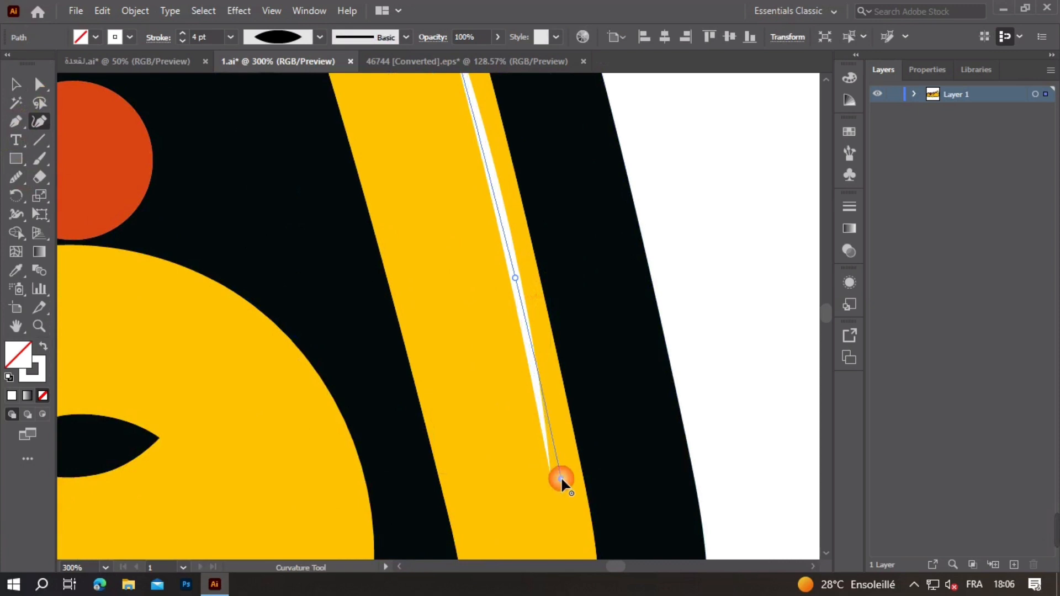
drag(573, 260, 571, 412)
click(430, 125)
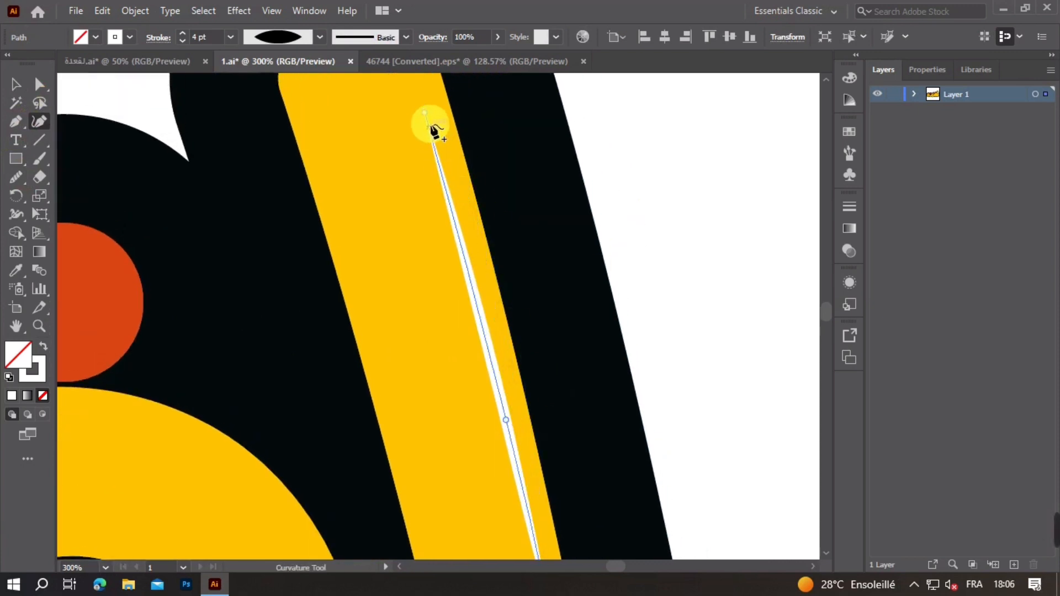
click(429, 112)
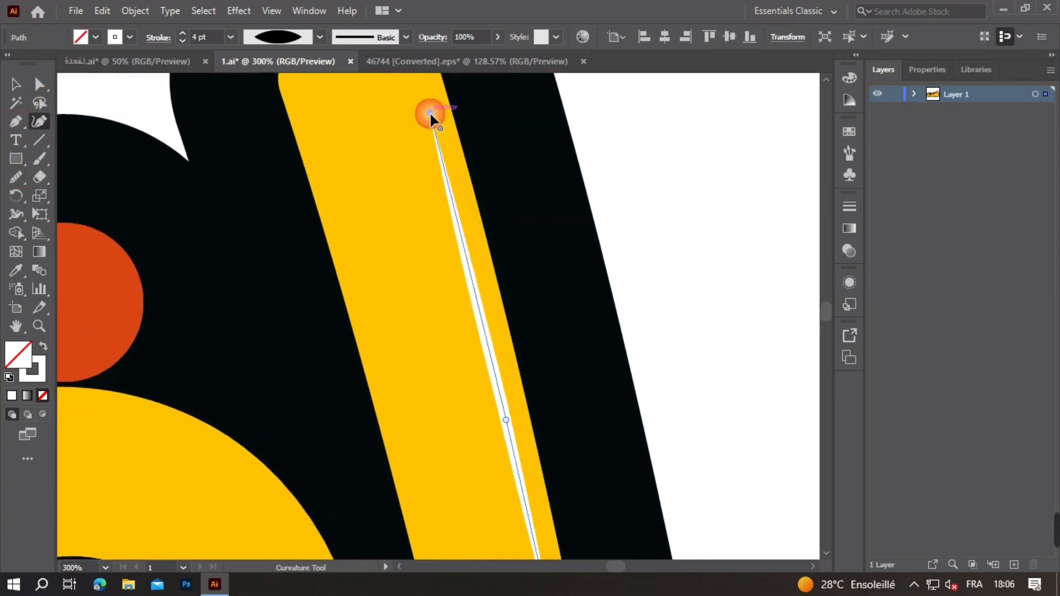
click(16, 91)
click(729, 239)
- Select the white stem highlight, nudge it slightly away from the letter's outer edge, and deselect it
key(ctrl+1)
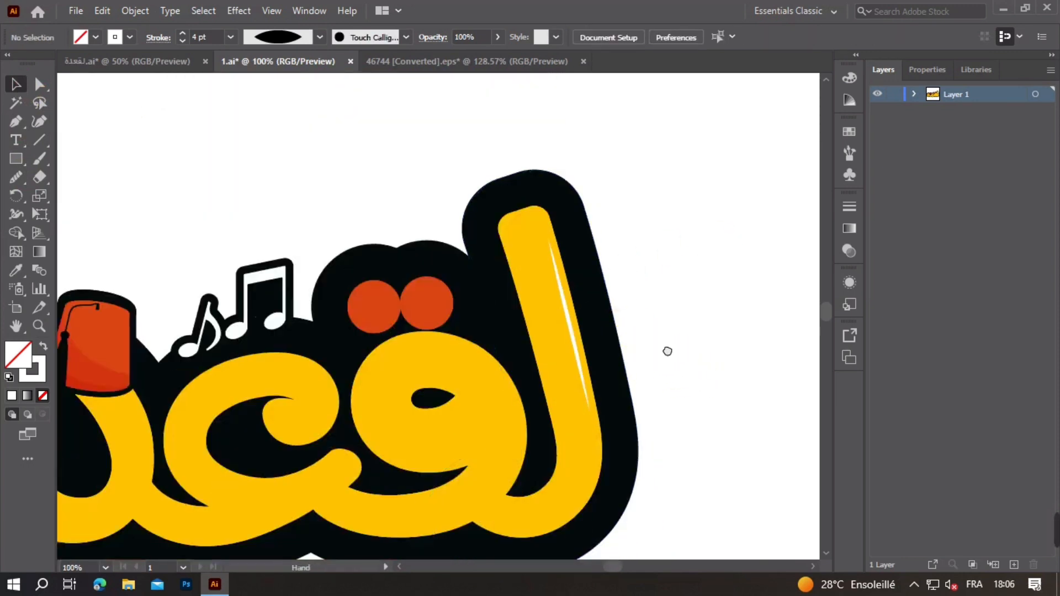
key(ctrl+plus)
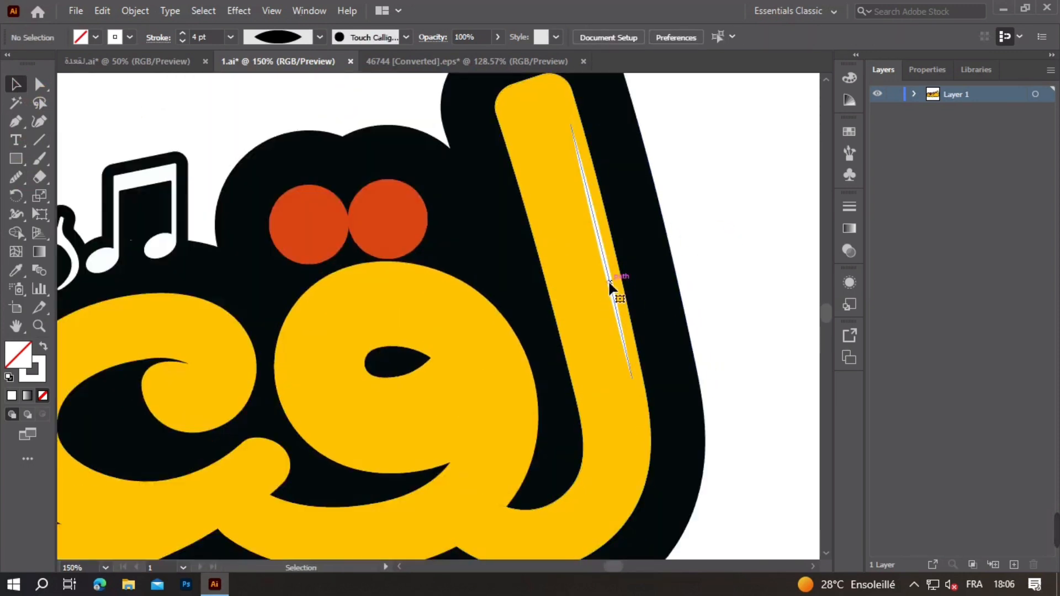
click(608, 280)
click(710, 273)
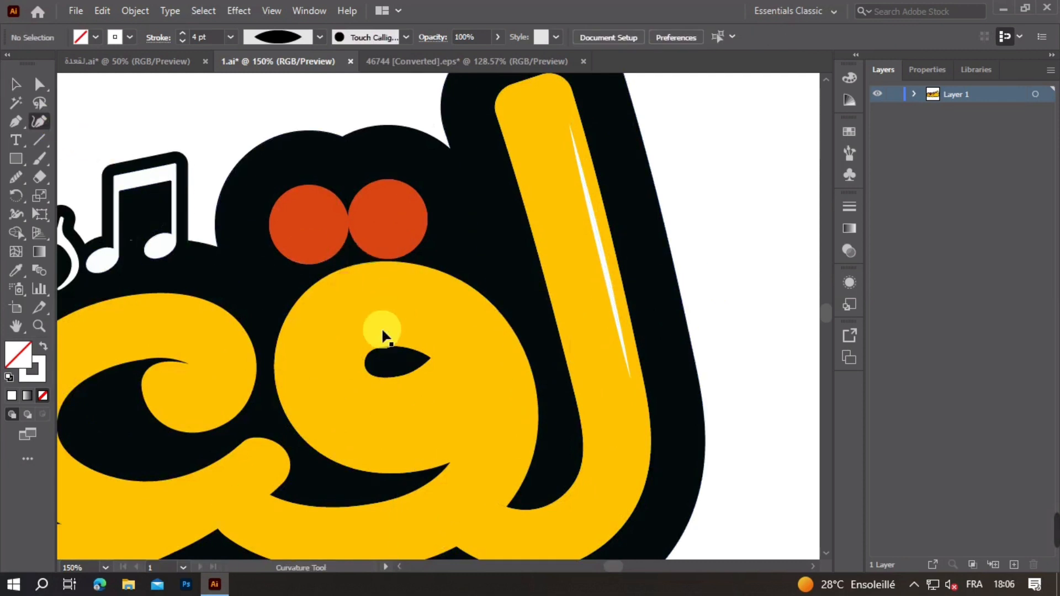
- Draw a curved white line with the Curvature tool just inside the upper-left edge of the yellow letter ق's round loop
scroll(402, 338, up, 2)
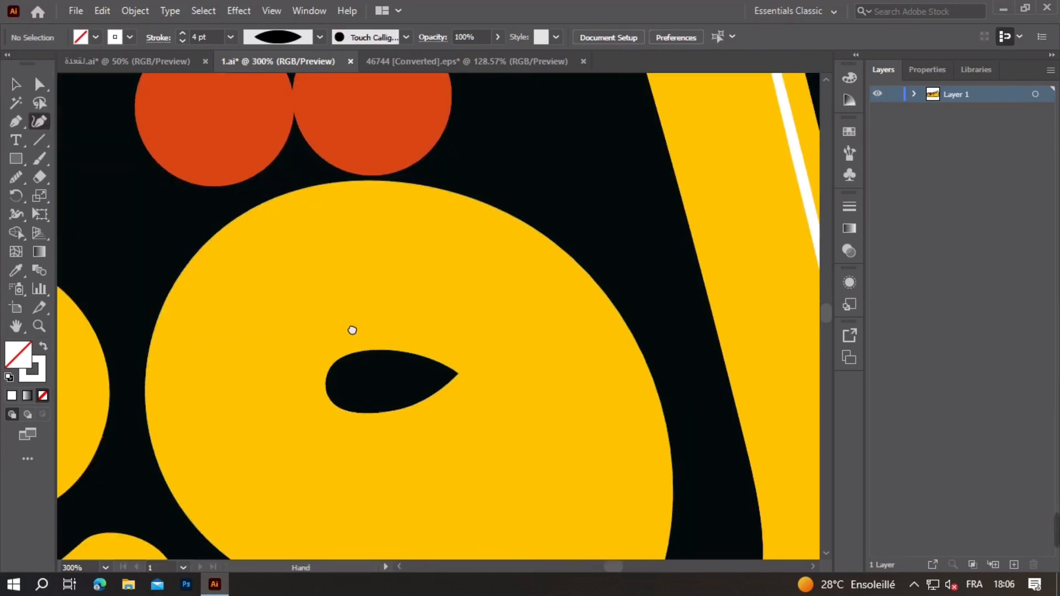
drag(352, 330, 361, 308)
click(304, 193)
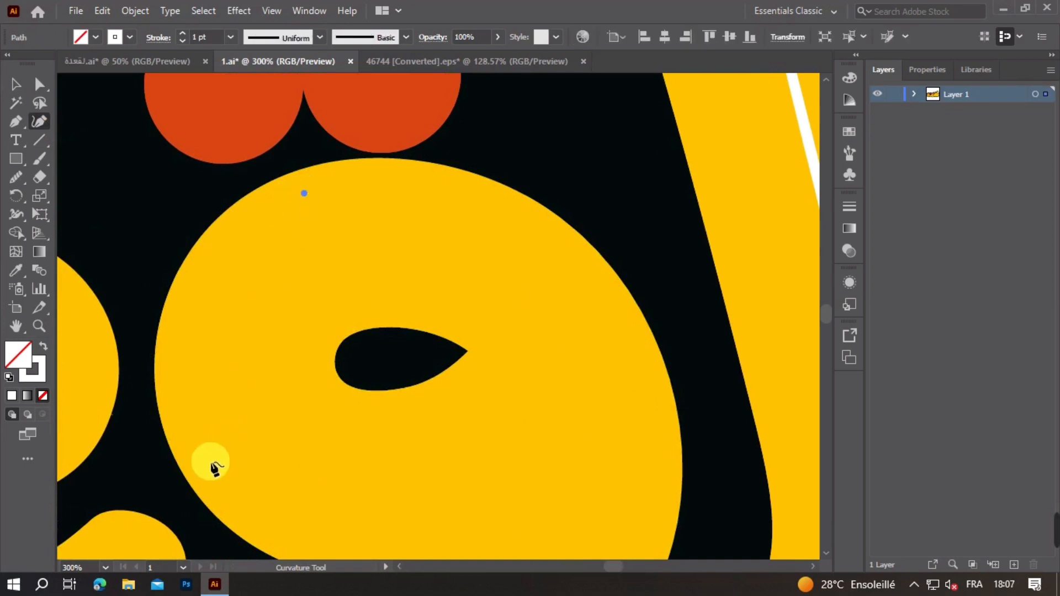
click(210, 463)
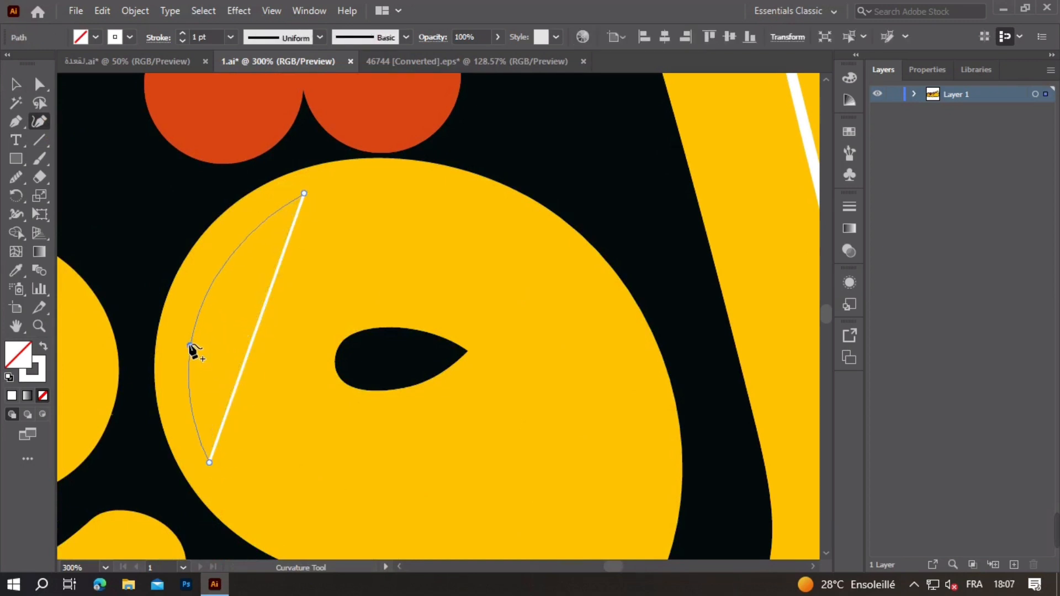
click(193, 323)
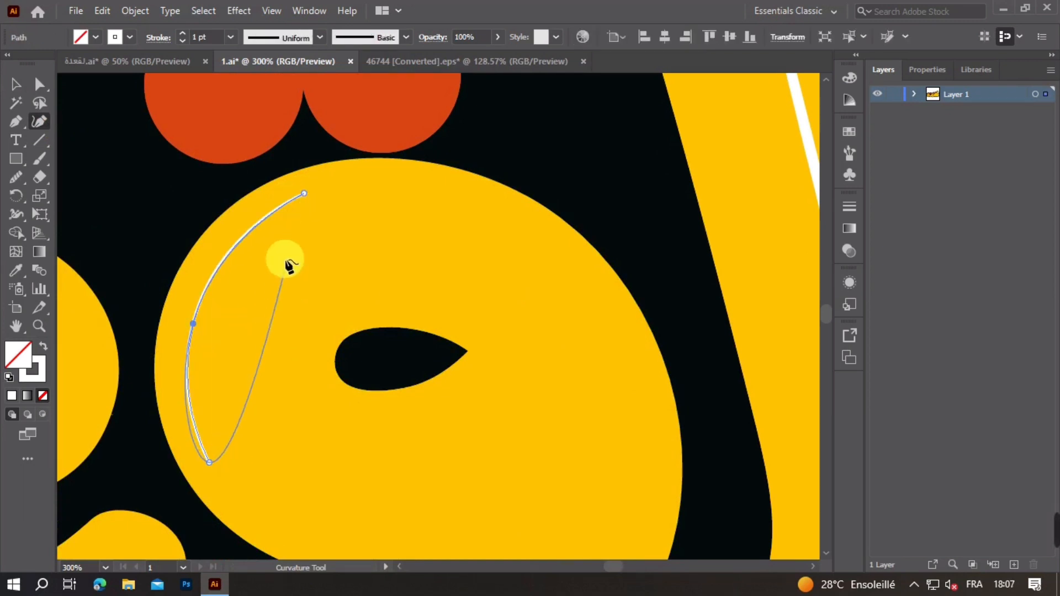
- Set the loop highlight's stroke to 4 pt, apply the elliptical width profile with tapered ends, and deselect it
click(215, 40)
scroll(215, 40, up, 2)
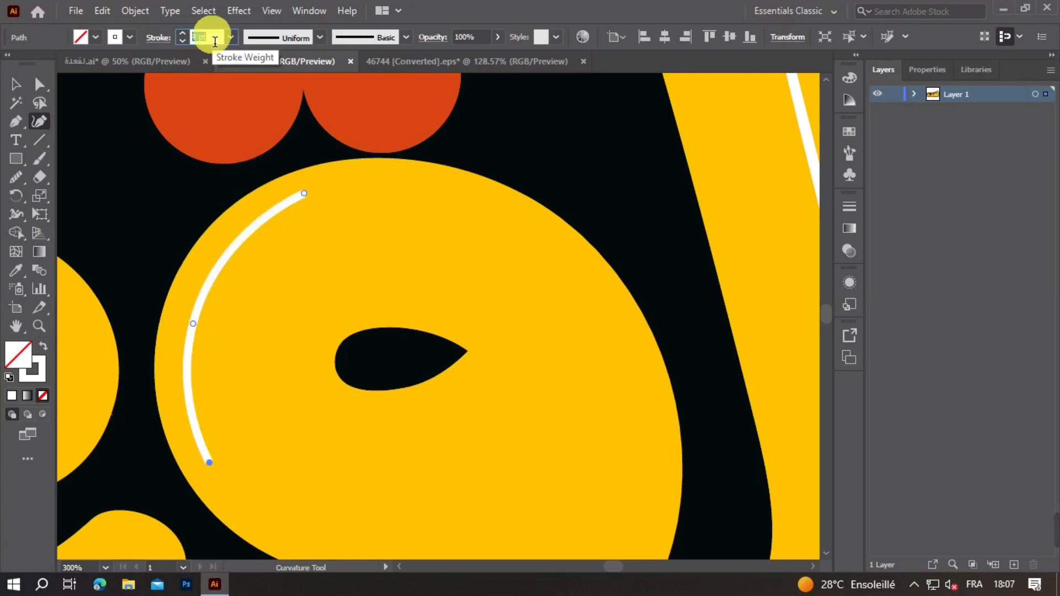
scroll(214, 40, up, 1)
click(319, 37)
click(289, 95)
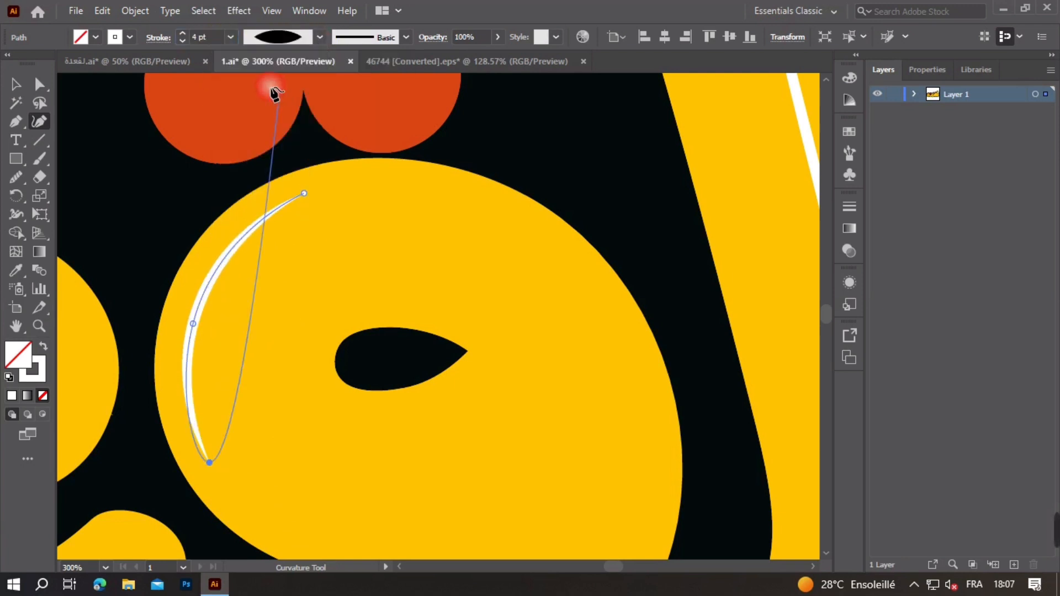
click(15, 84)
scroll(516, 281, down, 2)
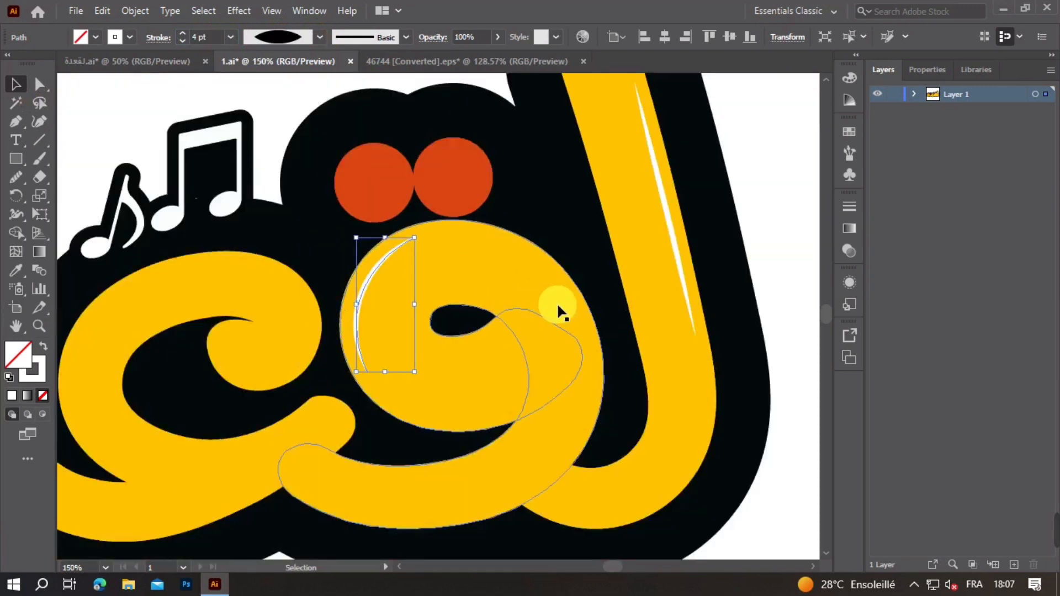
click(773, 229)
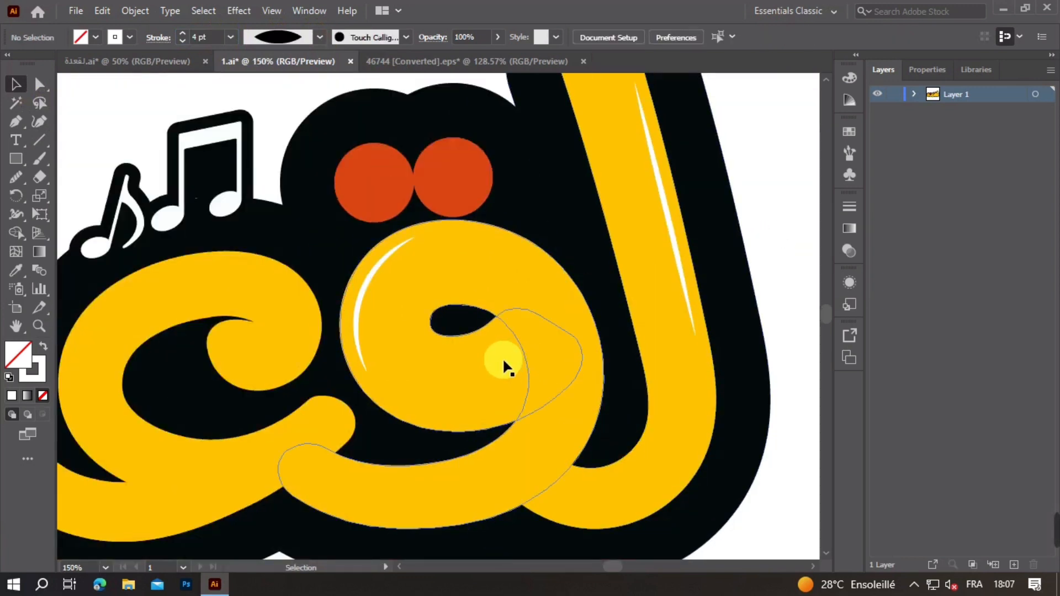
- Draw a curved white line with the Curvature tool inside the left edge of the left red dot above the ق
scroll(502, 356, up, 2)
drag(397, 385, 442, 385)
scroll(456, 371, down, 2)
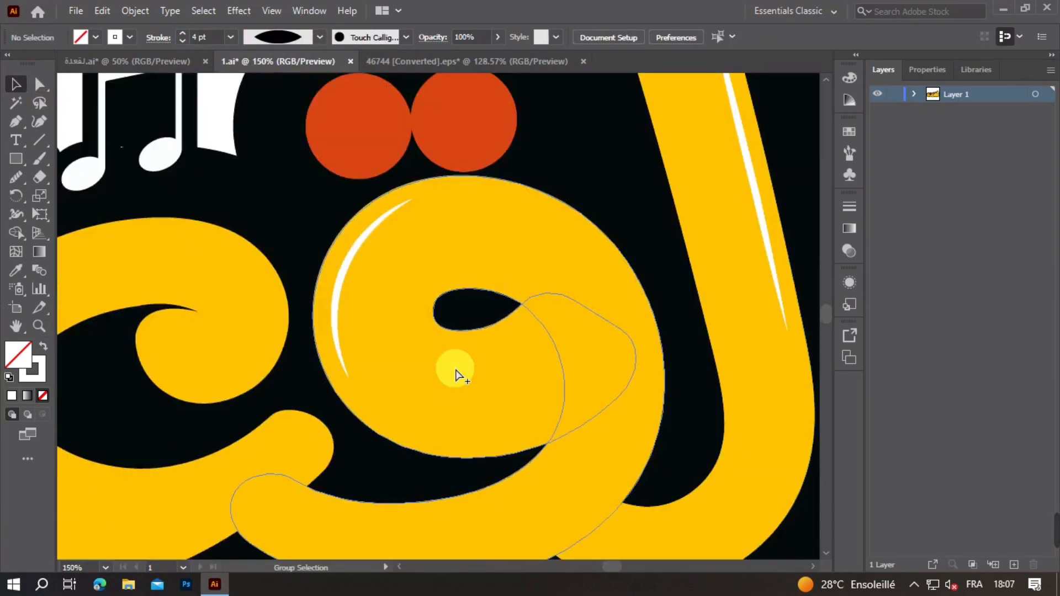
click(37, 126)
scroll(469, 240, up, 2)
scroll(457, 225, up, 3)
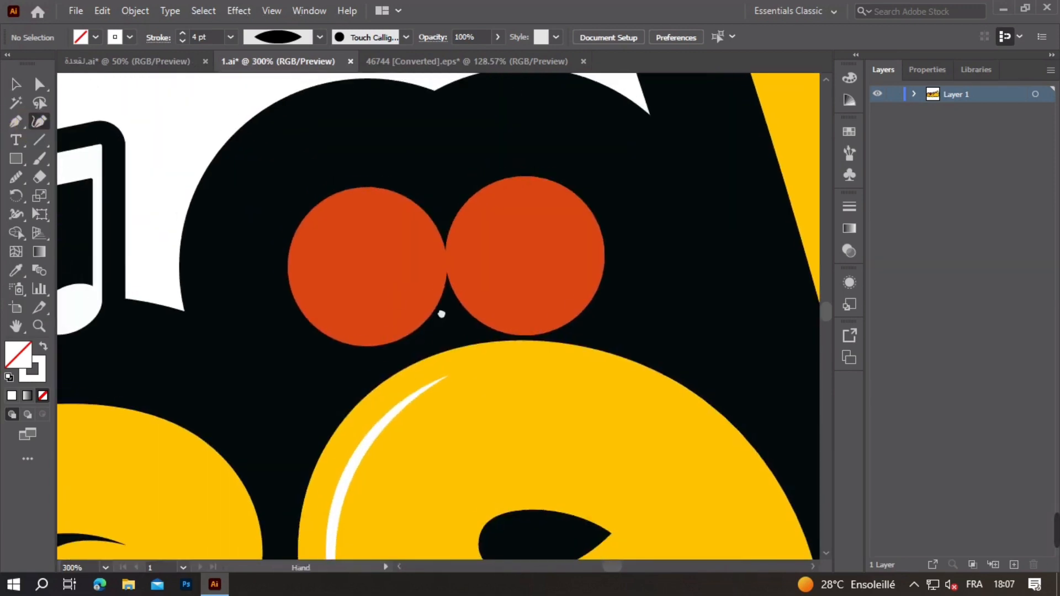
scroll(341, 235, up, 1)
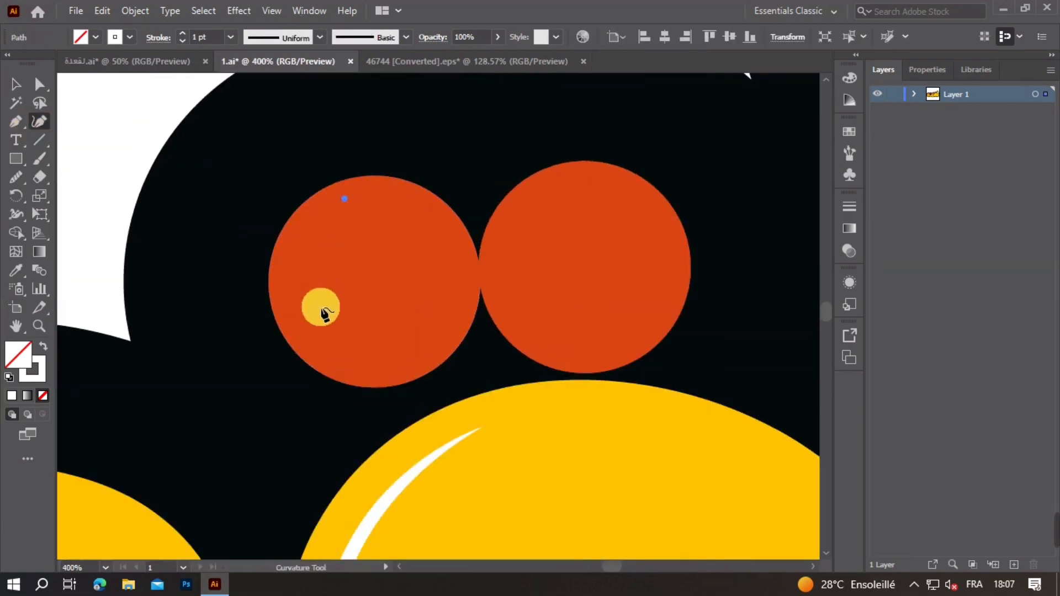
drag(321, 307, 326, 355)
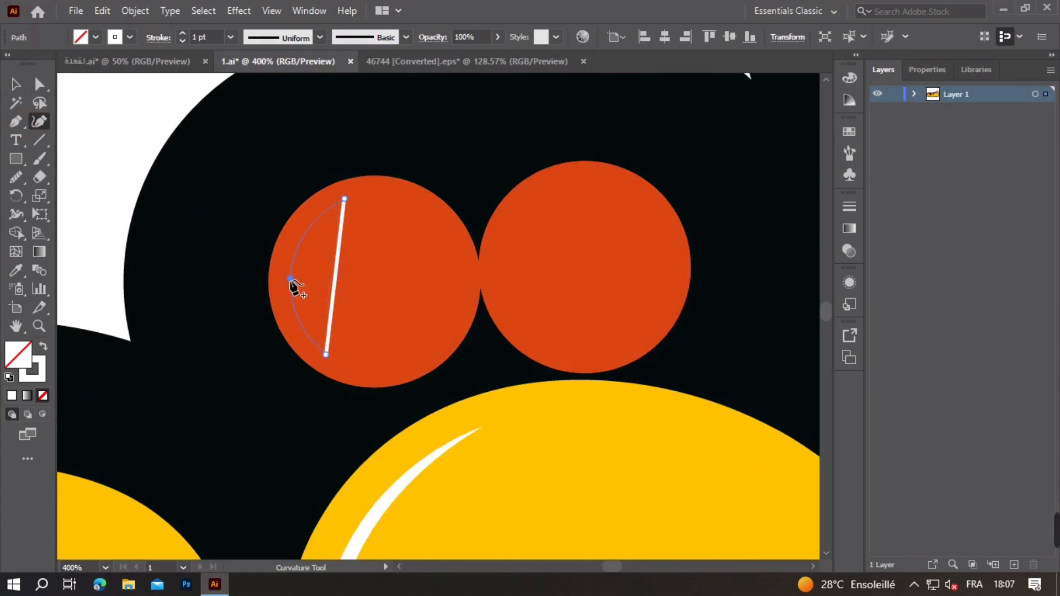
click(290, 279)
- Apply the elliptical width profile to the red dot's highlight, set its stroke to 3 pt, and deselect it
click(319, 37)
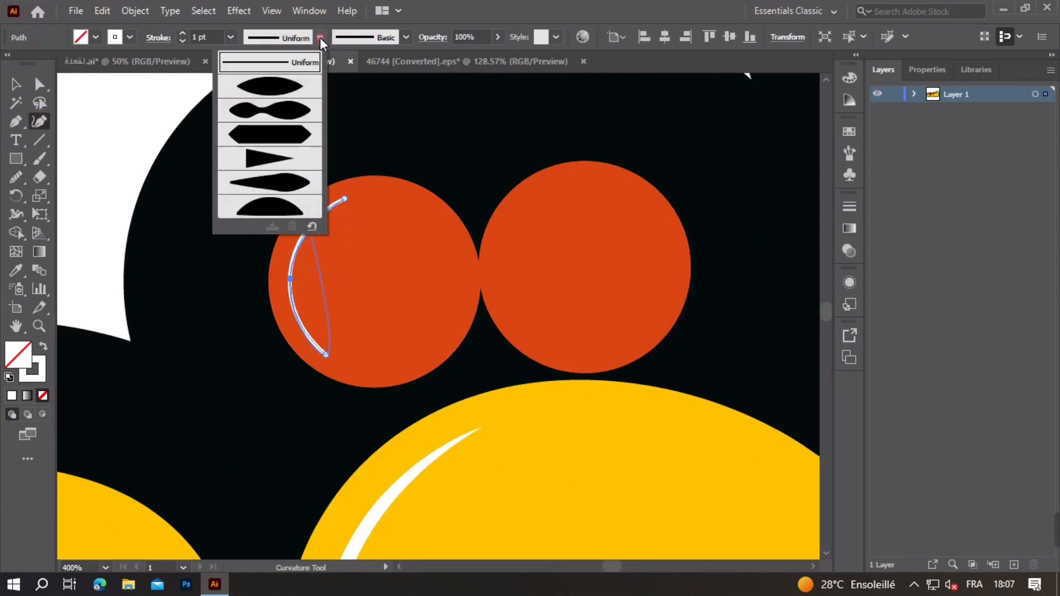
click(290, 87)
click(201, 39)
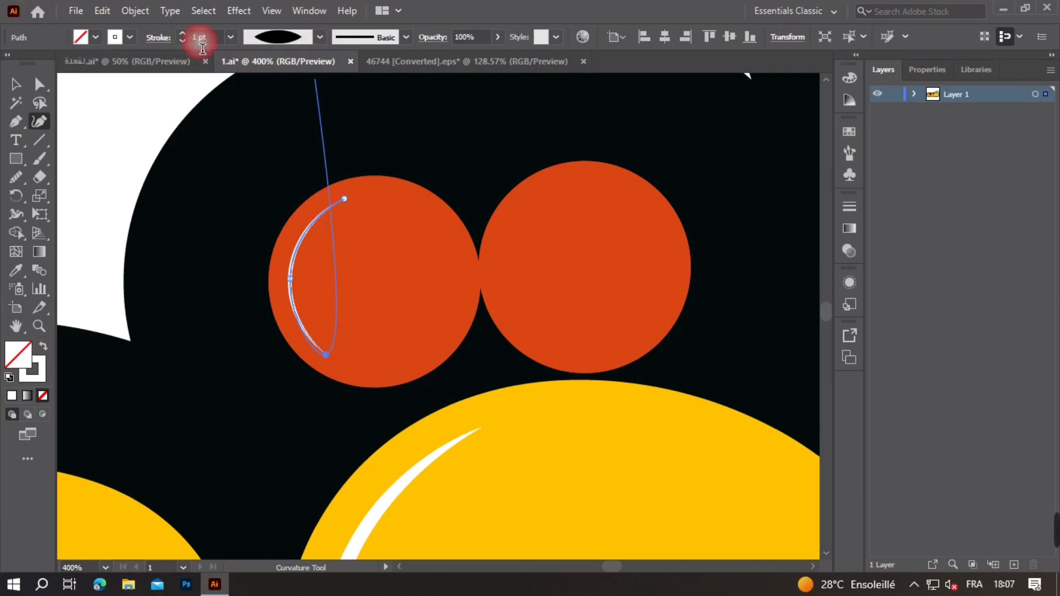
scroll(201, 40, up, 1)
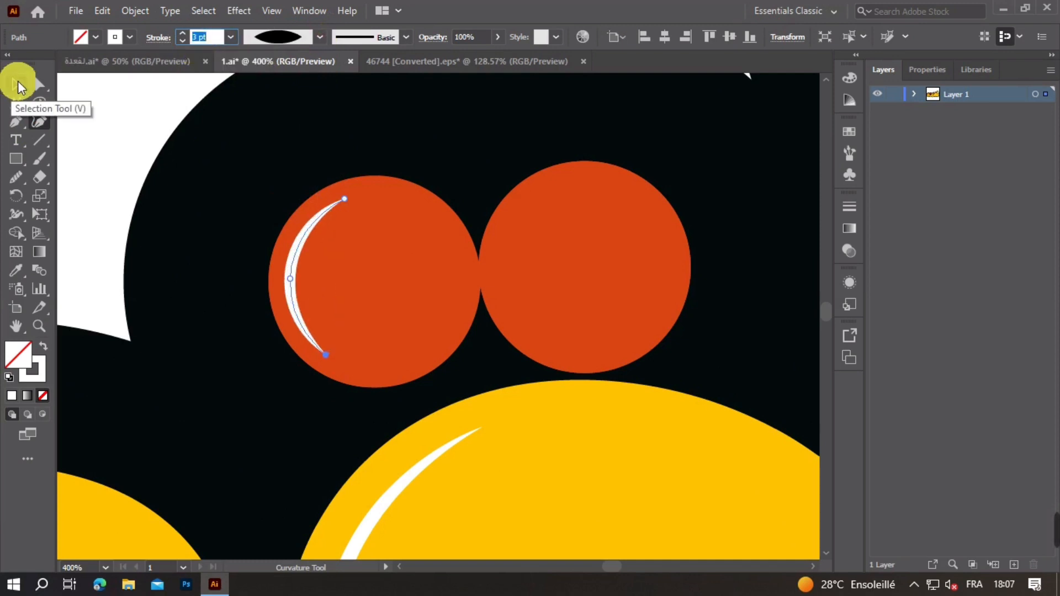
click(18, 86)
click(146, 139)
- Copy the white highlight onto the neighbouring red dot, nudge it slightly right inside the dot's left edge, and deselect it
scroll(509, 259, down, 2)
scroll(516, 315, up, 2)
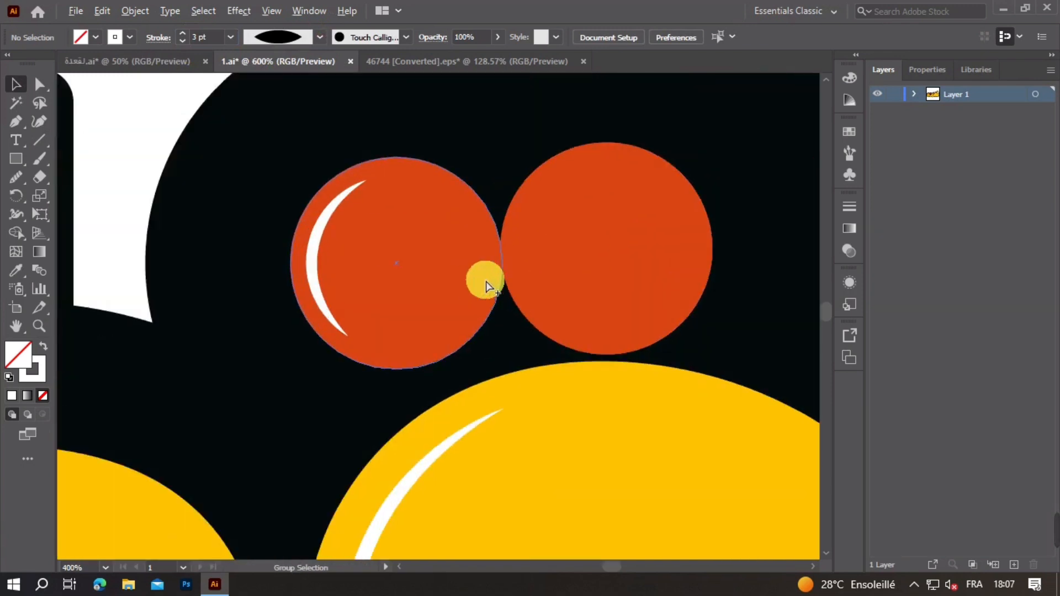
scroll(248, 272, up, 1)
click(228, 276)
drag(228, 276, 538, 254)
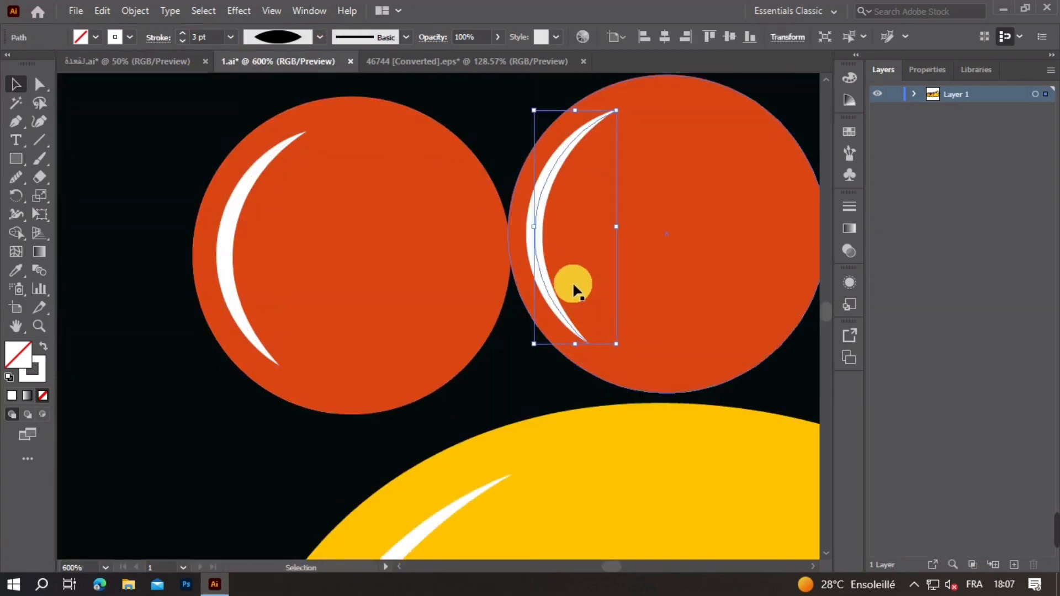
key(Right)
key(Right)
key(Right)
key(Right)
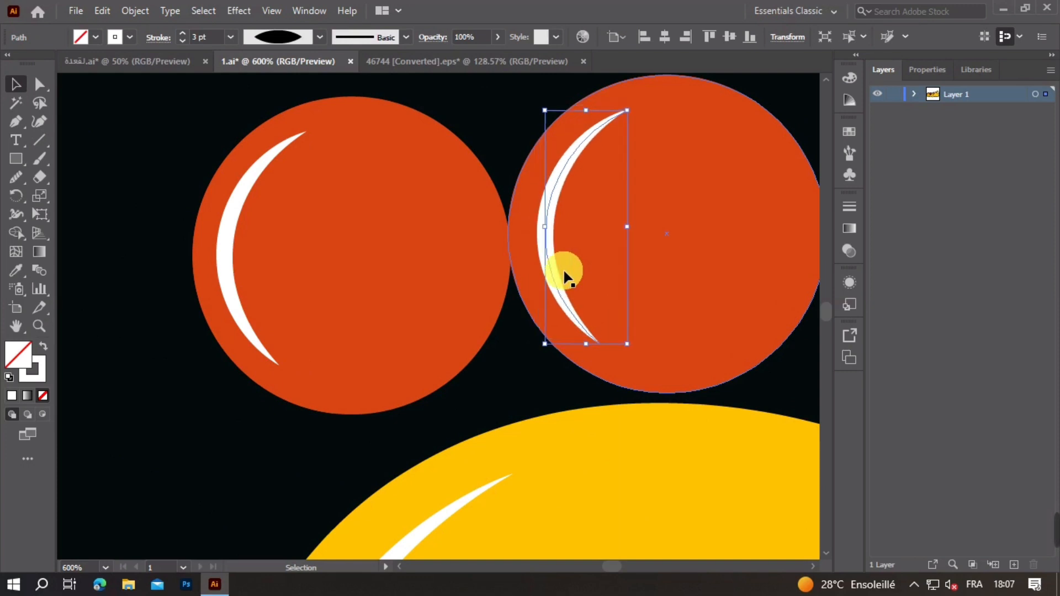
scroll(533, 310, down, 3)
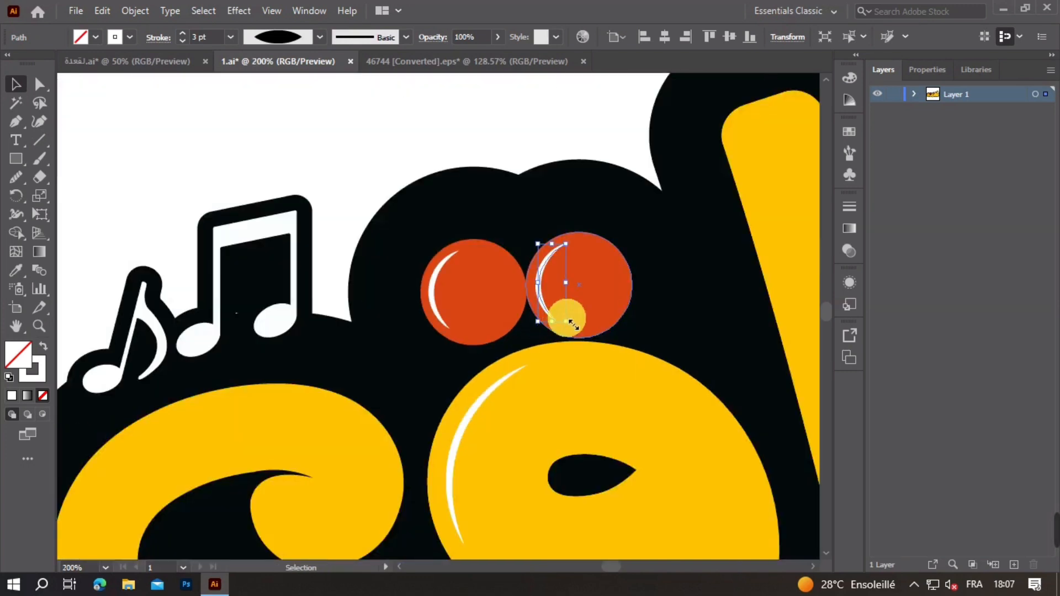
click(539, 170)
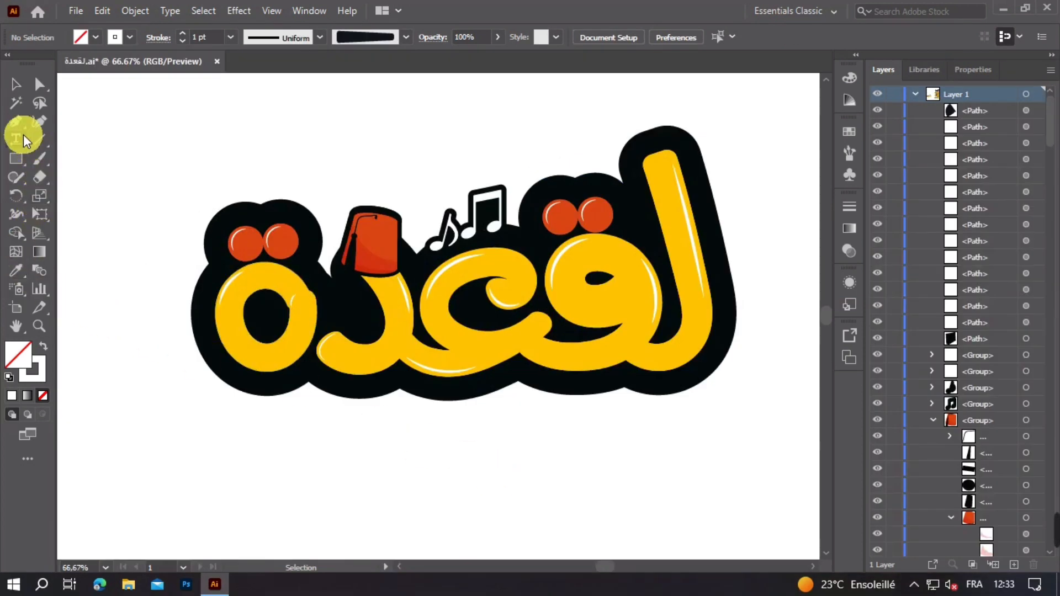
- Add a point text line reading L'9A3DA at 60 pt below the Arabic lettering
drag(21, 134, 85, 196)
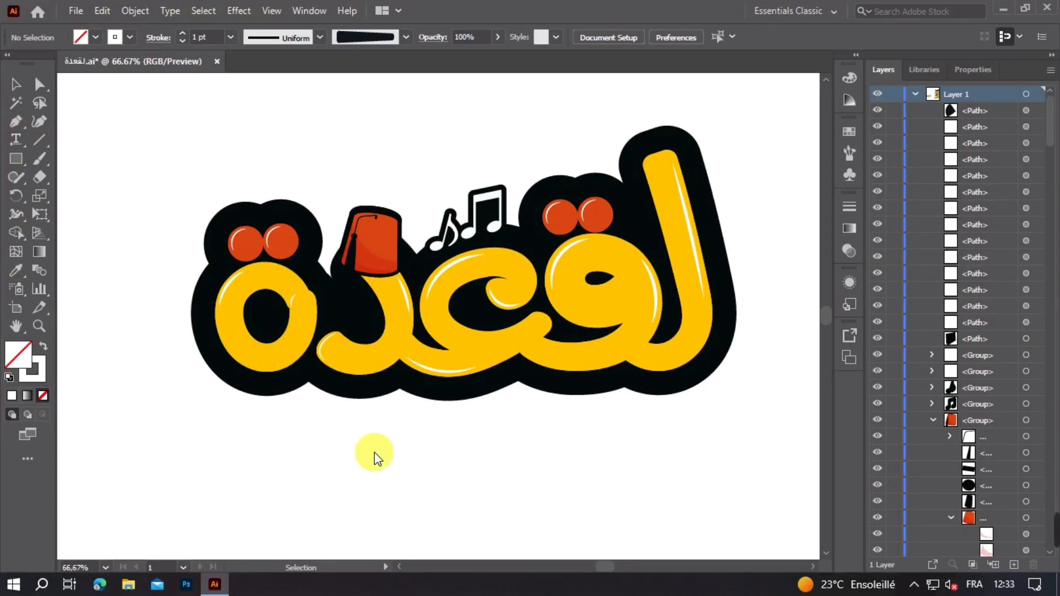
click(374, 452)
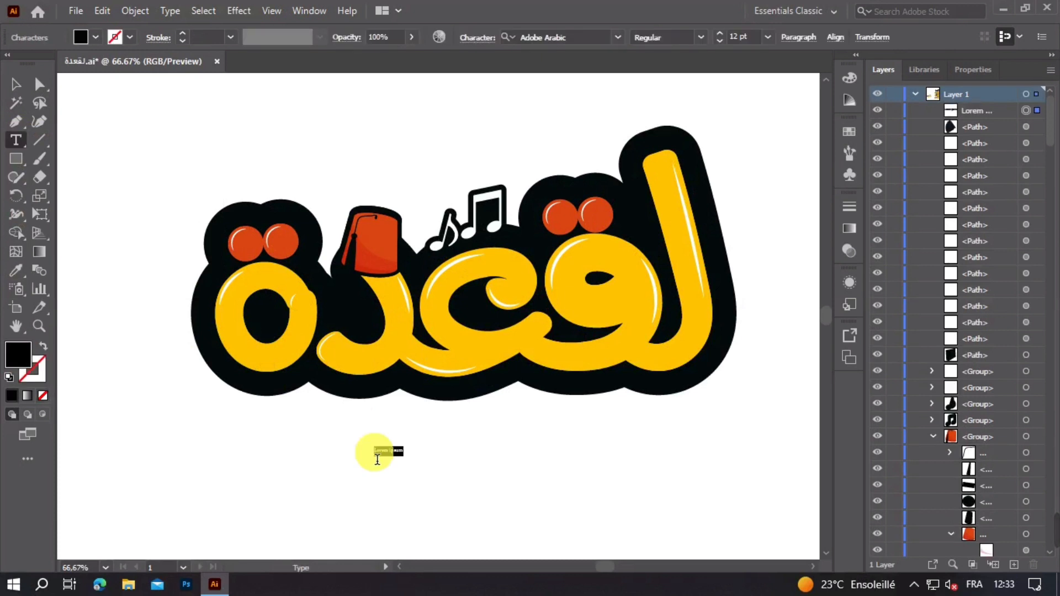
click(767, 36)
click(792, 296)
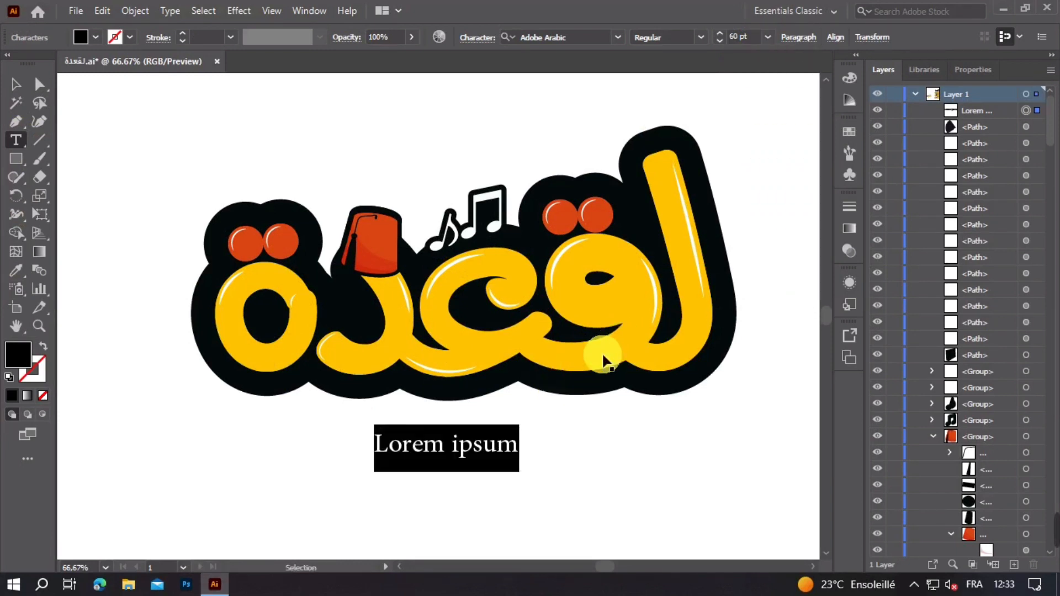
text(L'9A3DA)
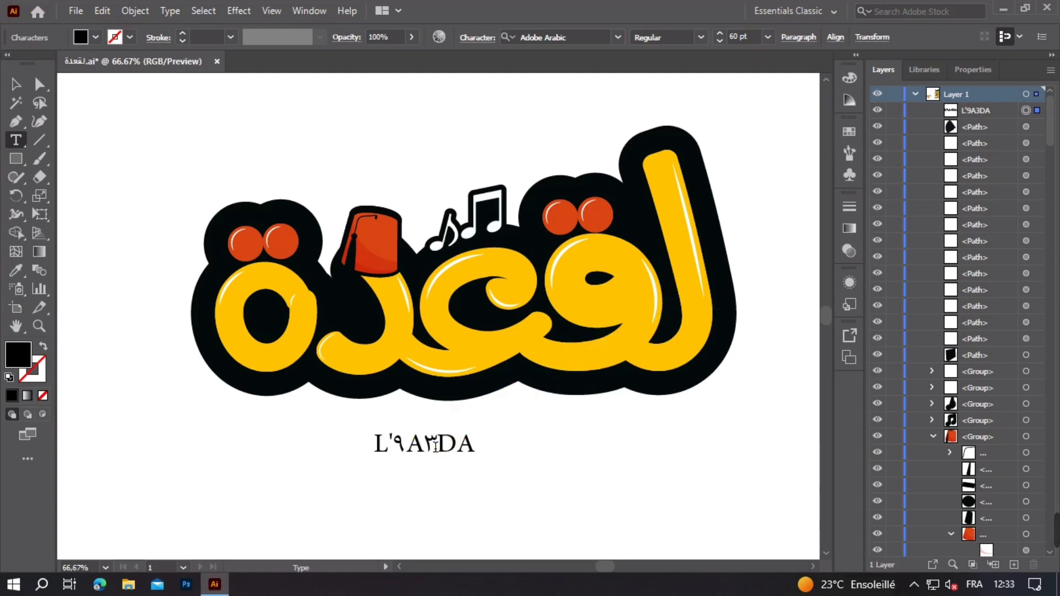
- Select the whole L'9A3DA text and change its font to Milky Nice Clean
click(454, 457)
double_click(441, 442)
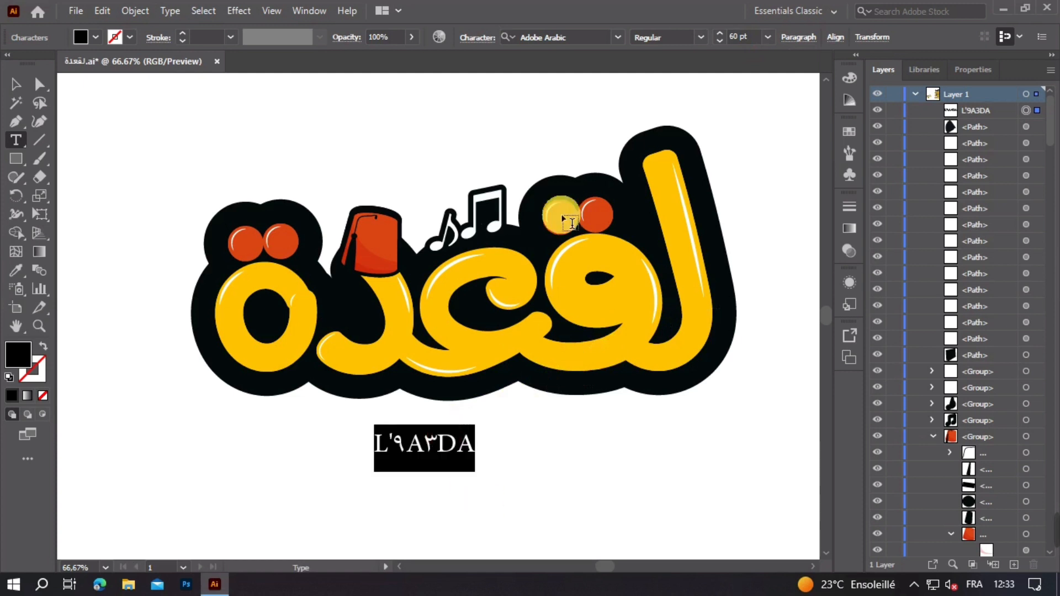
click(617, 37)
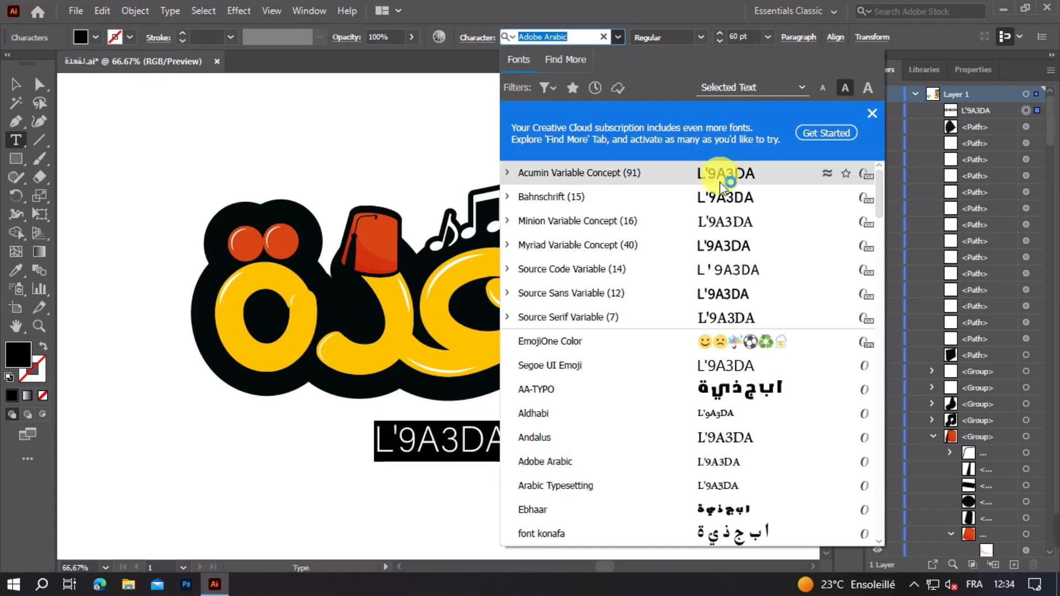
scroll(715, 247, down, 7)
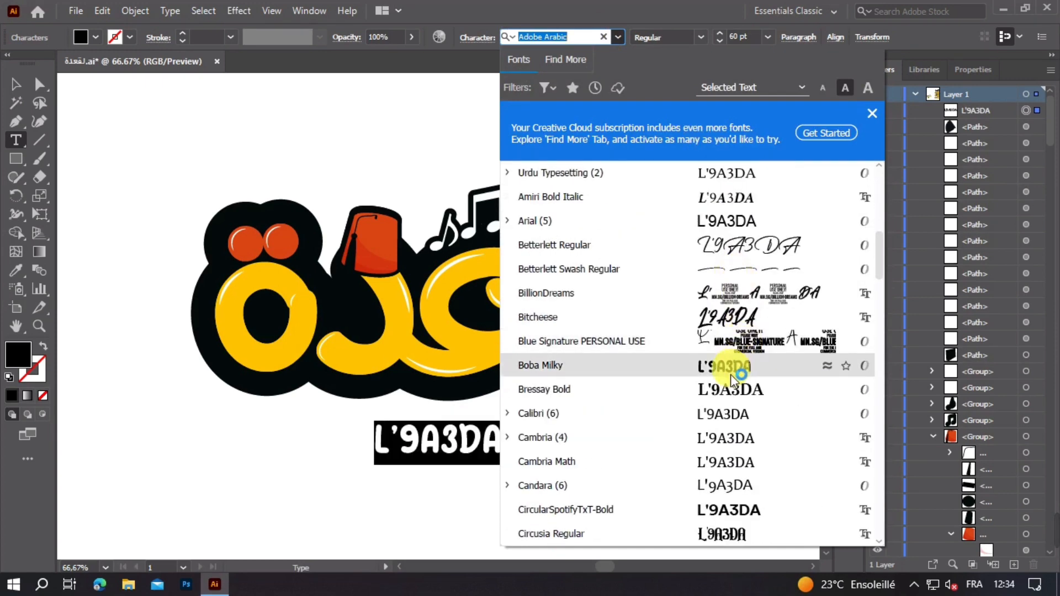
scroll(740, 371, down, 8)
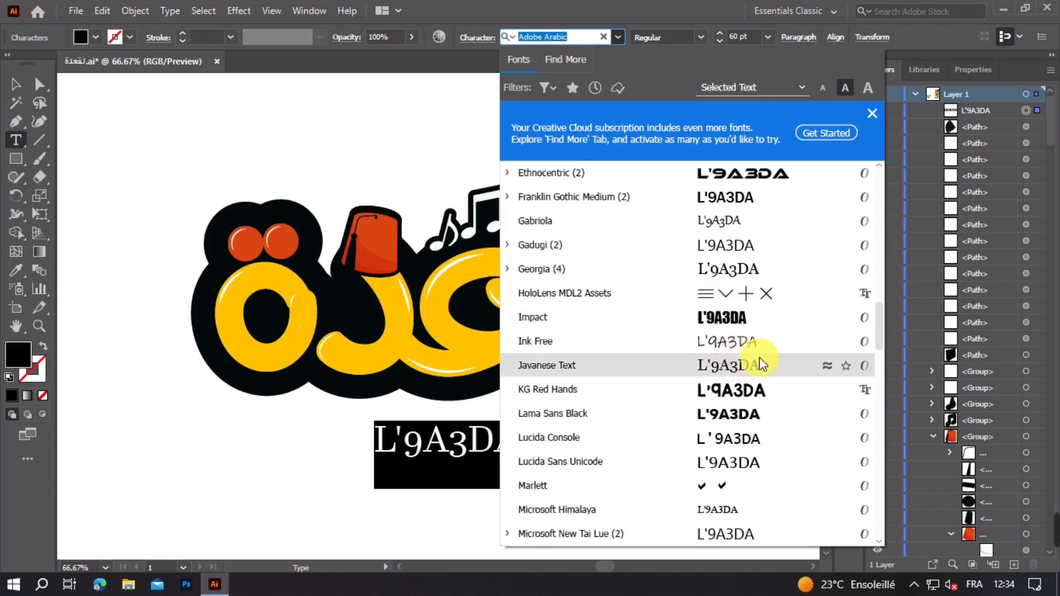
scroll(751, 387, down, 8)
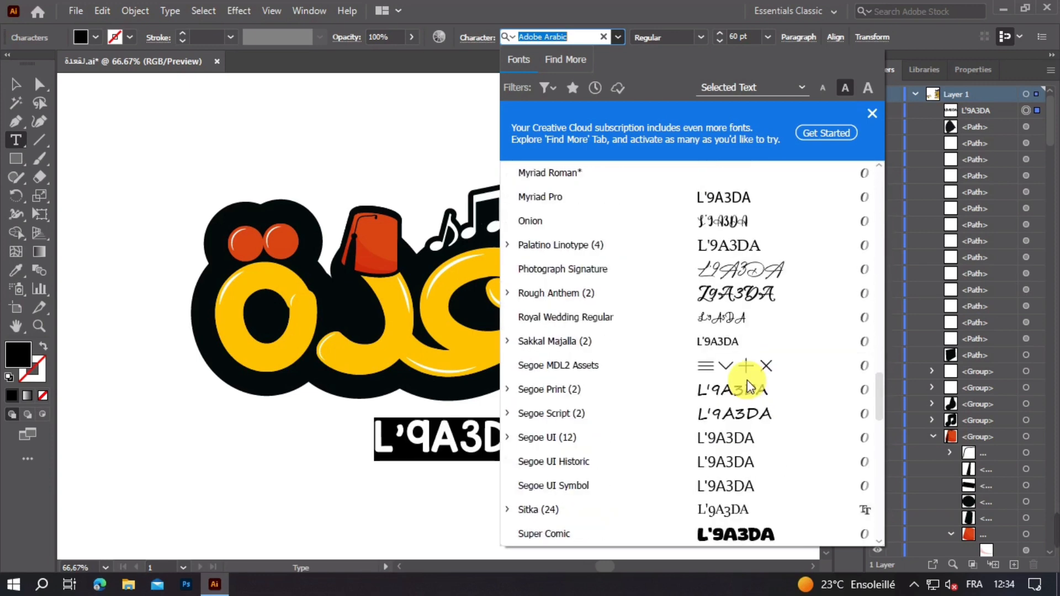
scroll(745, 370, up, 2)
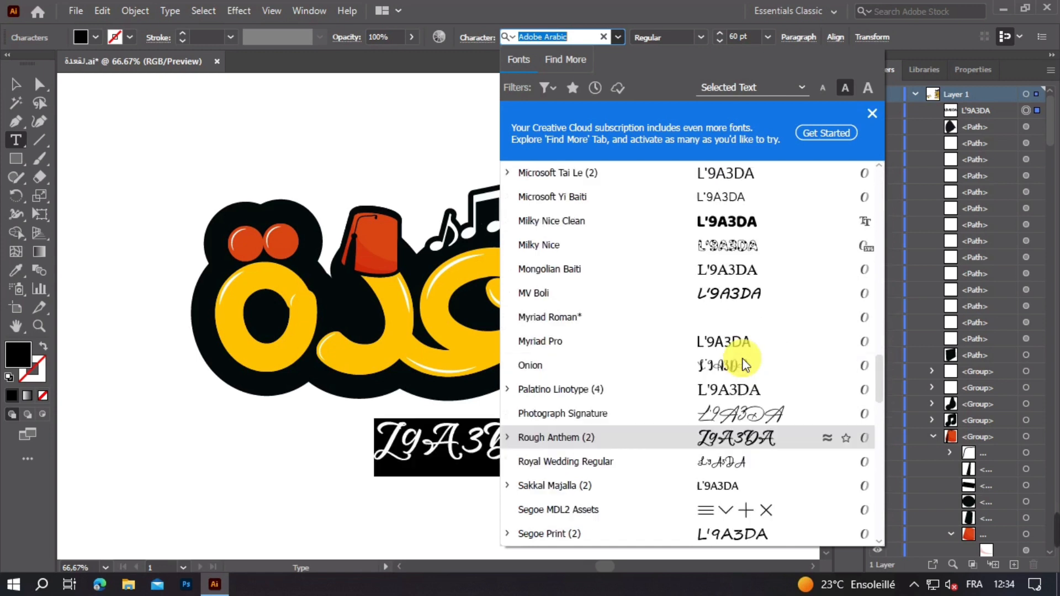
click(733, 221)
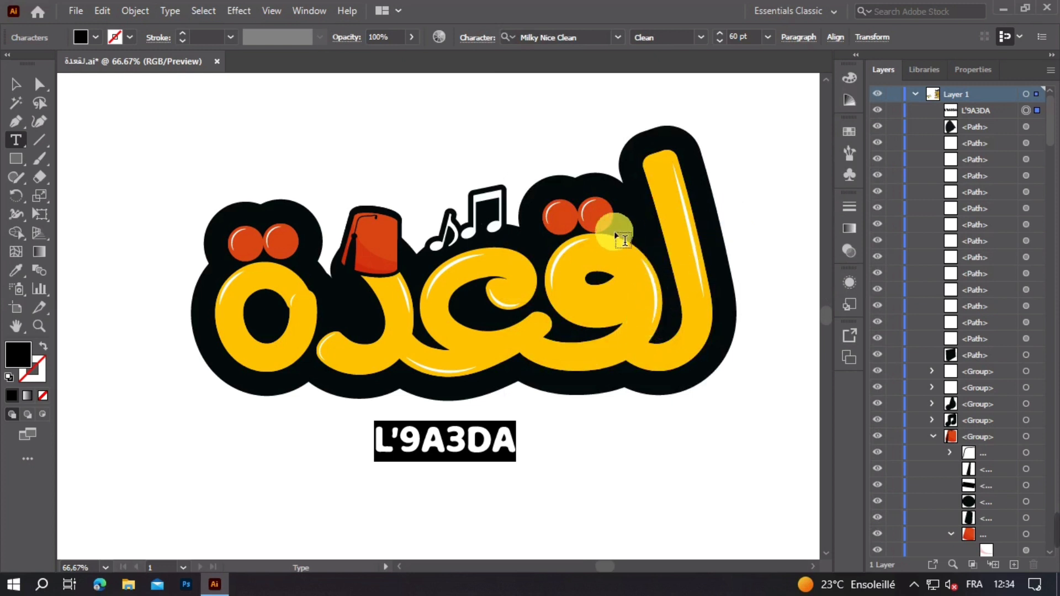
- Set the L'9A3DA text's font size to 55 pt
click(767, 38)
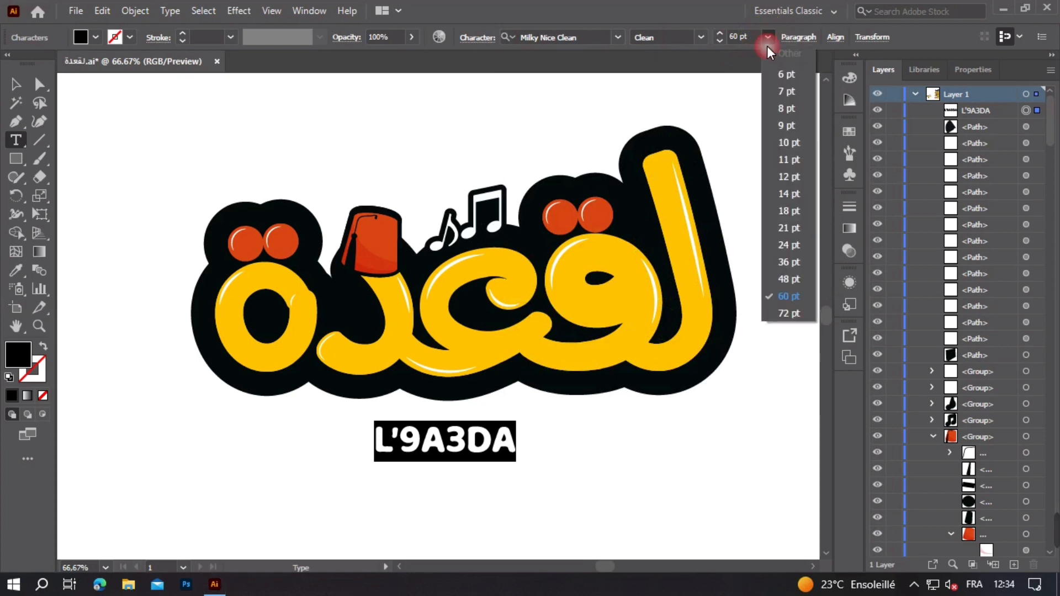
click(785, 281)
click(734, 43)
scroll(736, 44, up, 7)
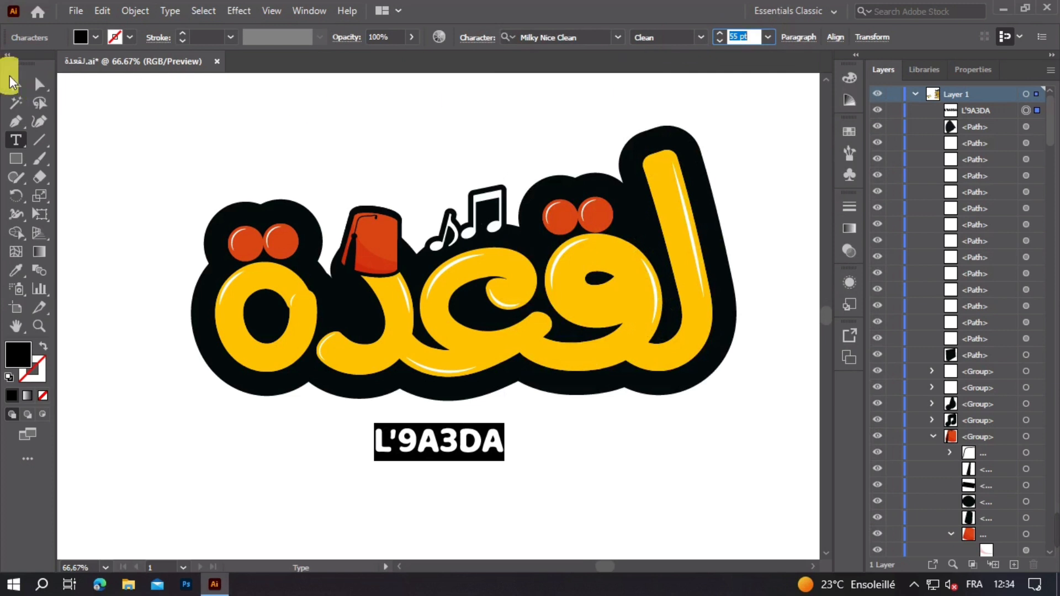
- Move the L'9A3DA text left and slightly up, to just beneath the black outline of the letters ة and د
click(12, 82)
click(441, 450)
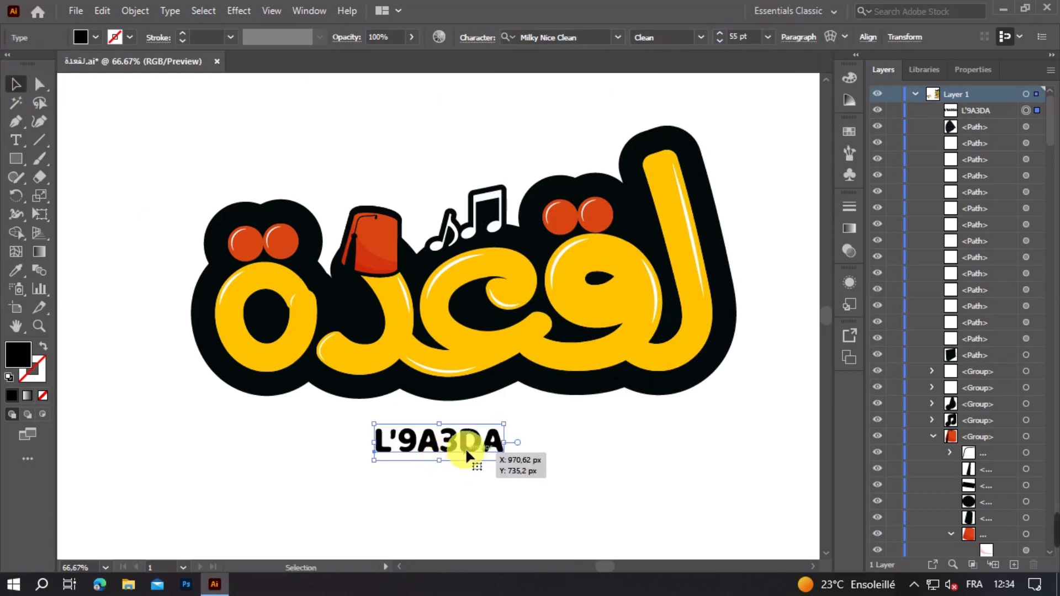
drag(465, 448, 331, 428)
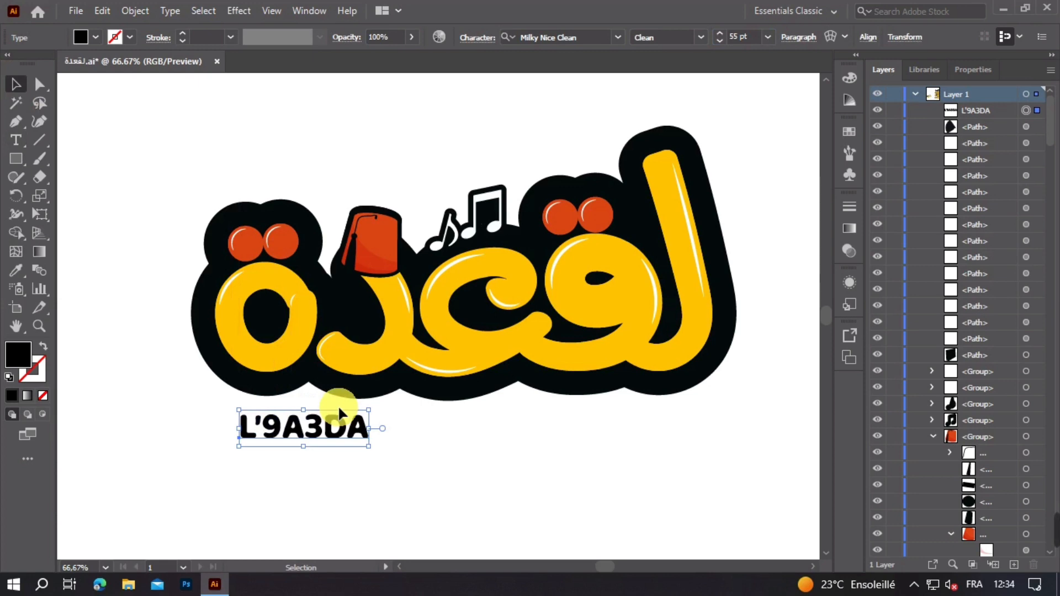
- Change the fill colour of the whole L'9A3DA text to white (FFFFFF)
double_click(315, 435)
double_click(314, 435)
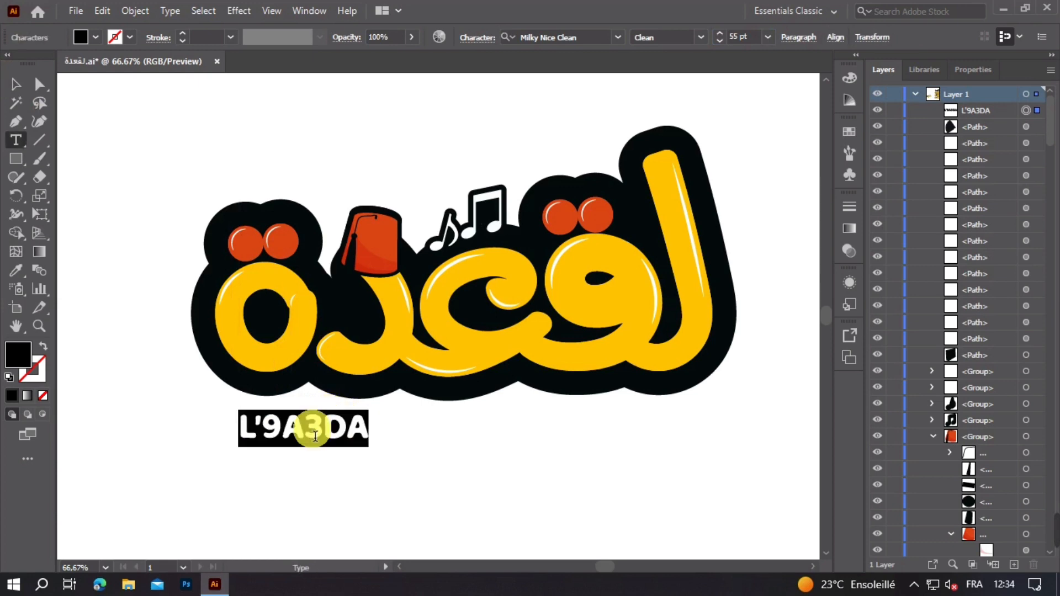
double_click(19, 355)
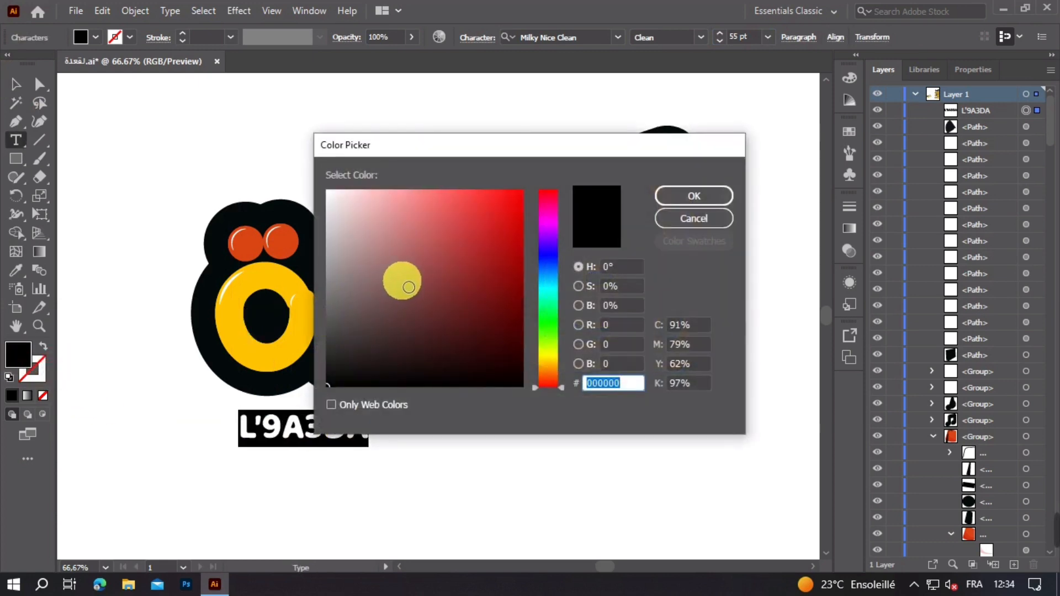
drag(402, 280, 317, 174)
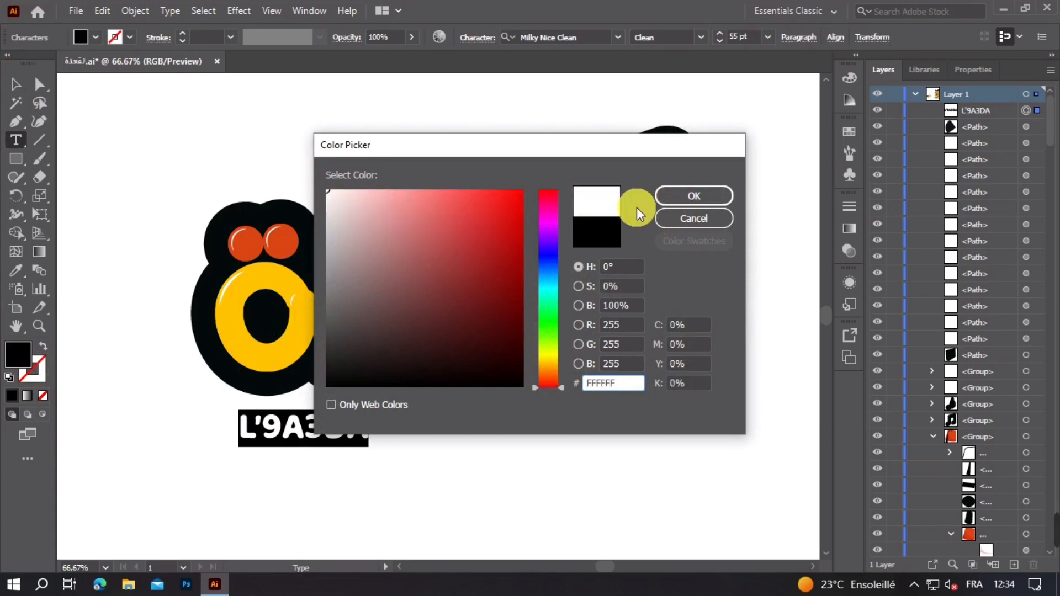
key(Return)
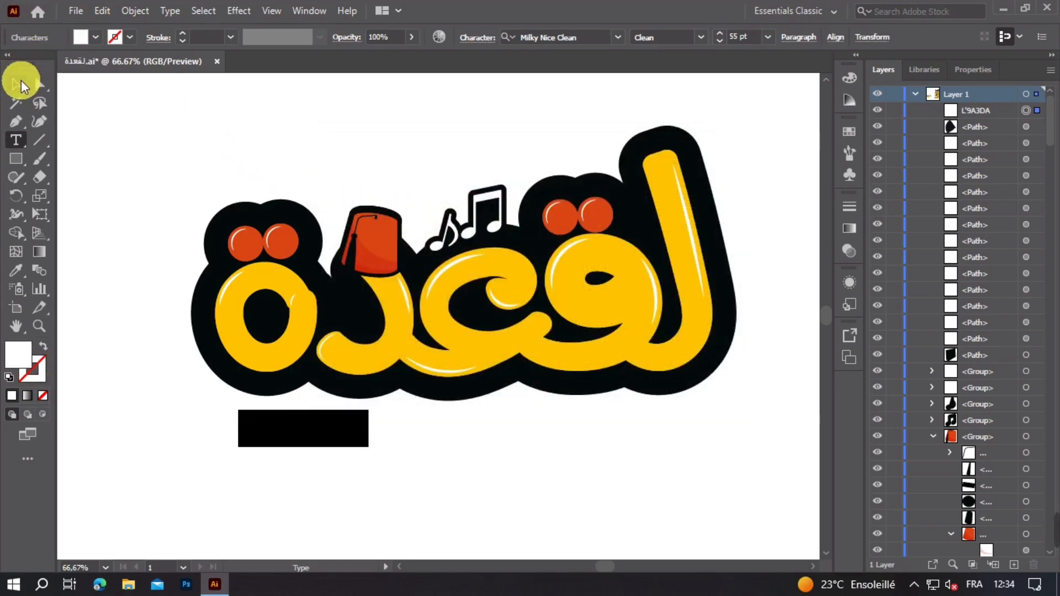
- Expand the L'9A3DA text object into vector shapes
click(21, 83)
click(105, 10)
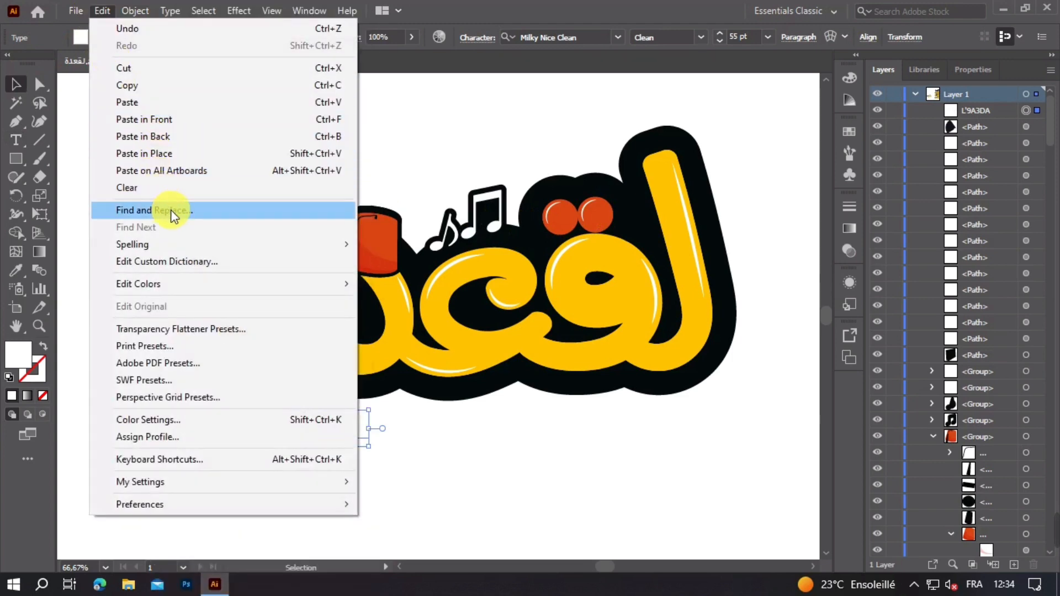
mouse_move(137, 16)
click(203, 188)
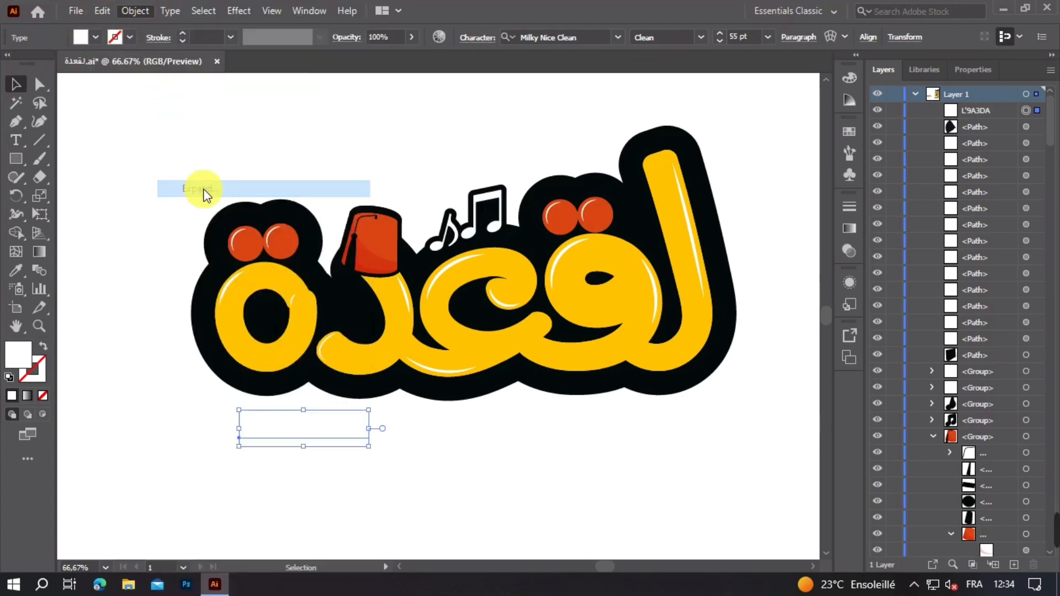
click(510, 376)
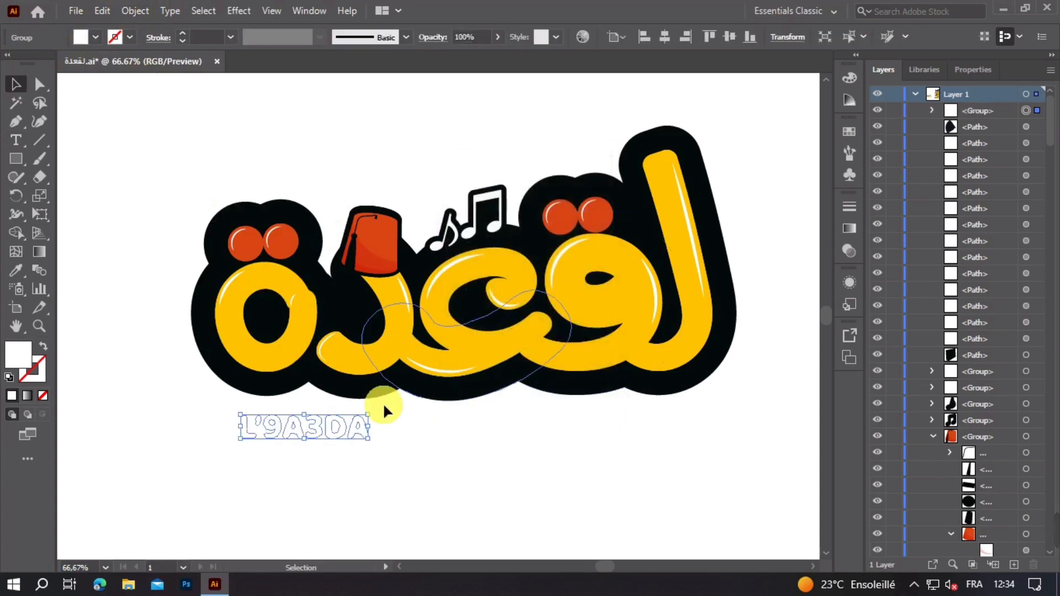
- Move the expanded L'9A3DA group about 42 px up and slightly left, overlapping the black outline's lower edge beneath ة and د
drag(316, 430, 297, 408)
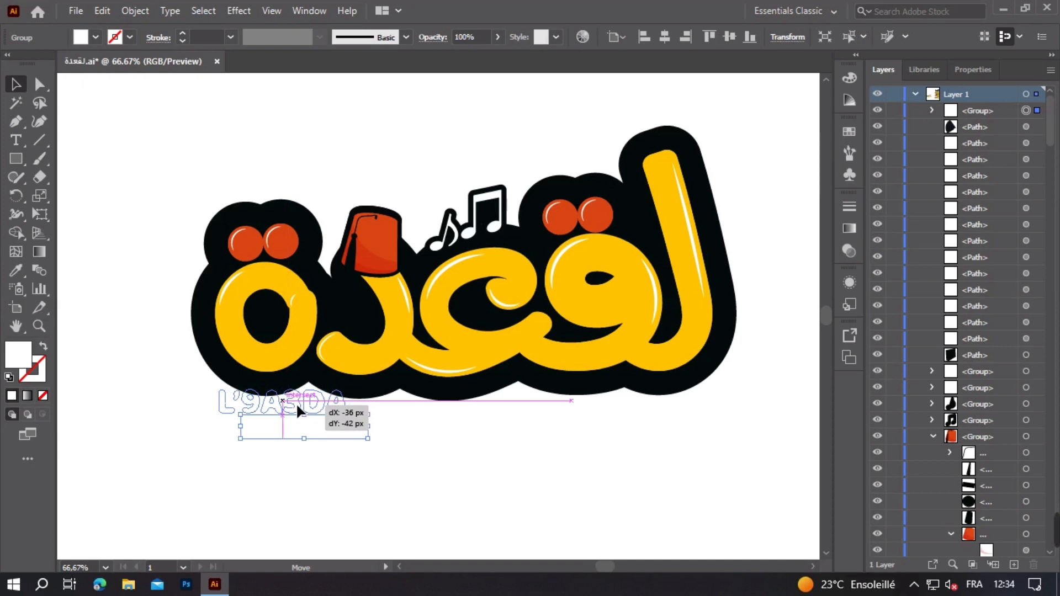
drag(296, 403, 290, 403)
click(350, 270)
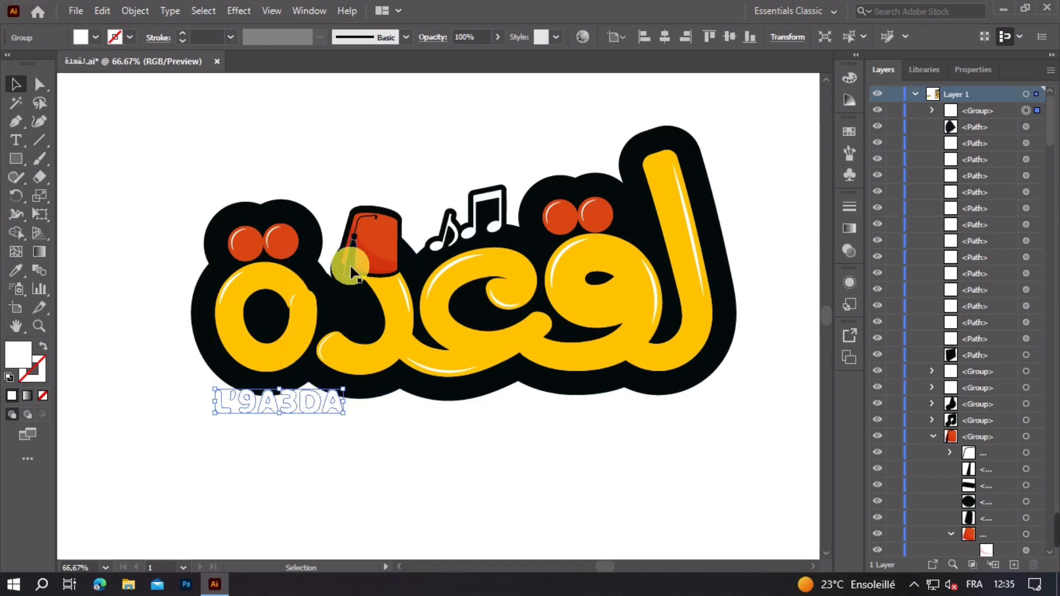
- Copy the L'9A3DA group and paste the duplicate directly behind the original
click(97, 11)
click(132, 85)
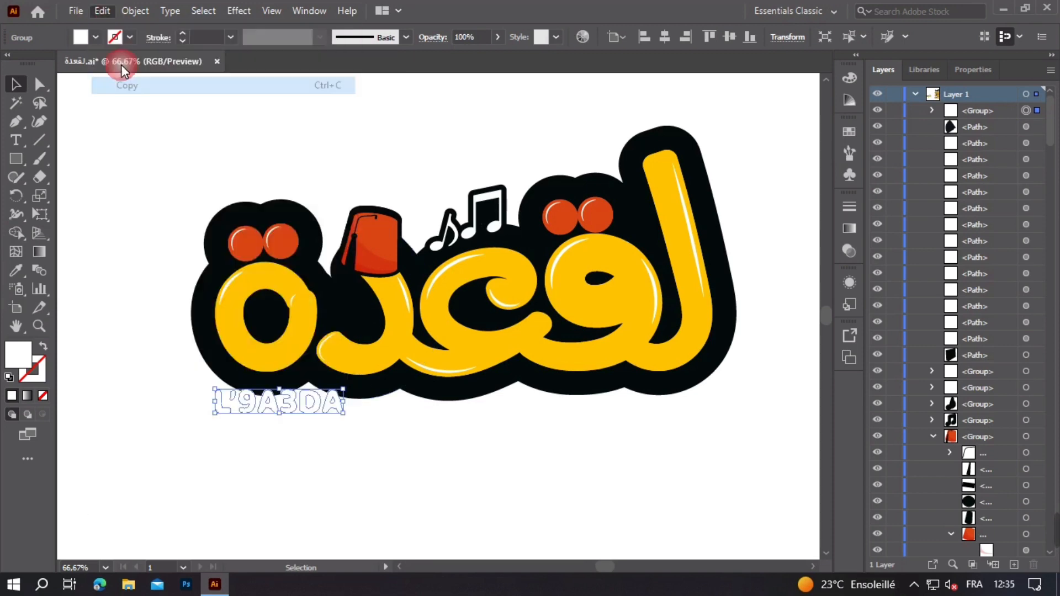
click(109, 9)
click(157, 135)
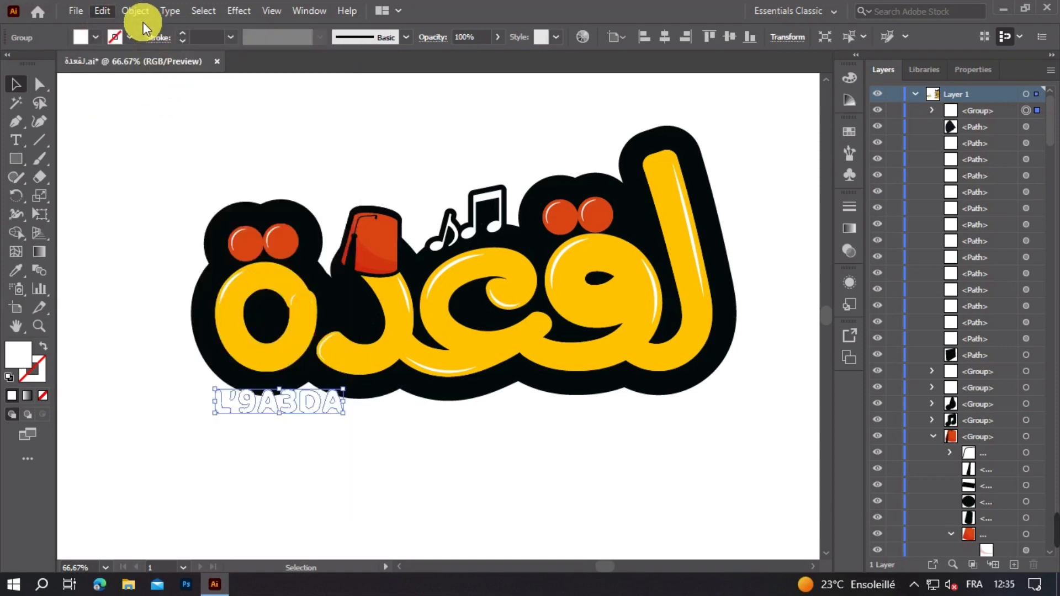
- Apply Offset Path to the rear L'9A3DA copy with a 10 px offset and Round joins
click(135, 11)
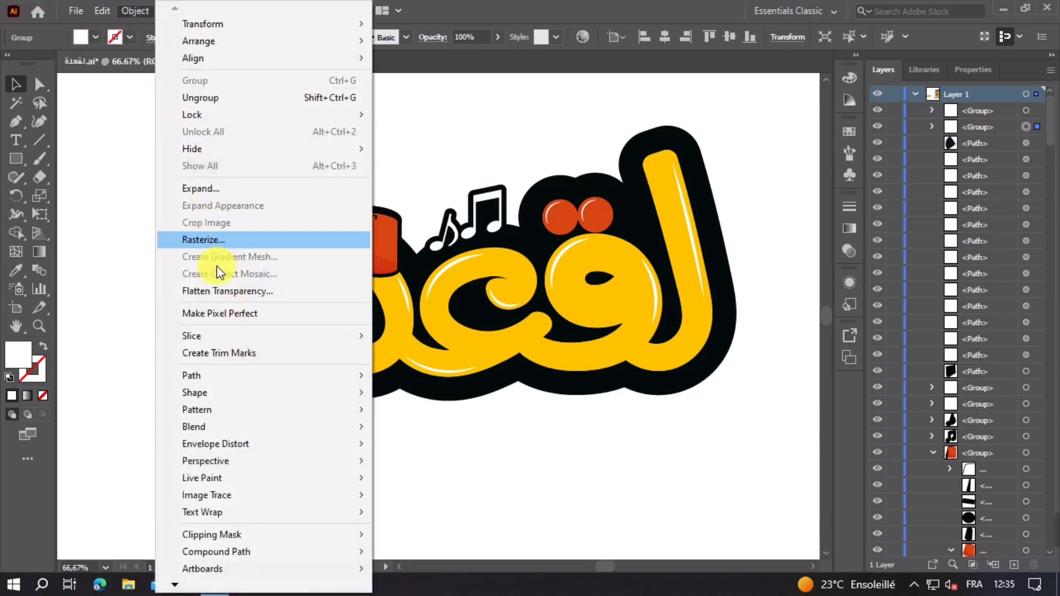
mouse_move(256, 379)
click(452, 432)
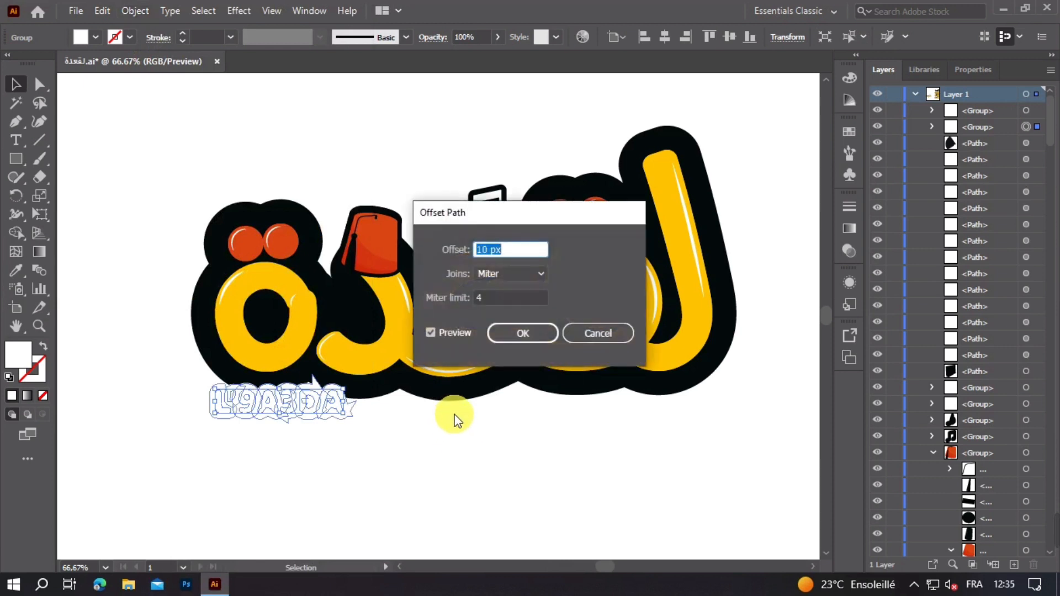
click(523, 273)
click(512, 305)
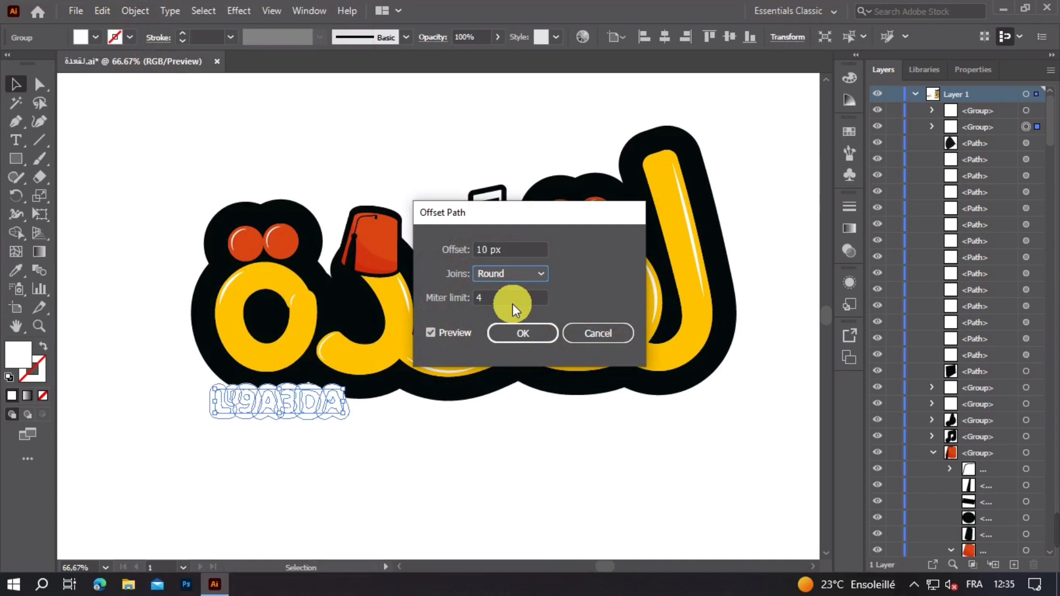
click(528, 332)
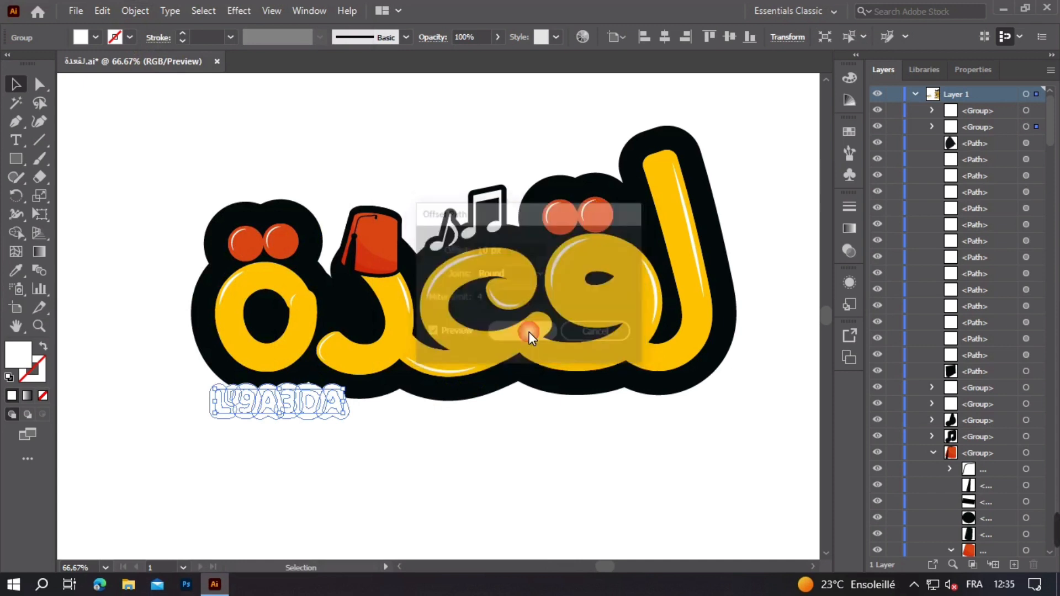
- Fill the offset shapes behind L'9A3DA with the black sampled from the logo's outline, and deselect them
click(12, 271)
click(356, 311)
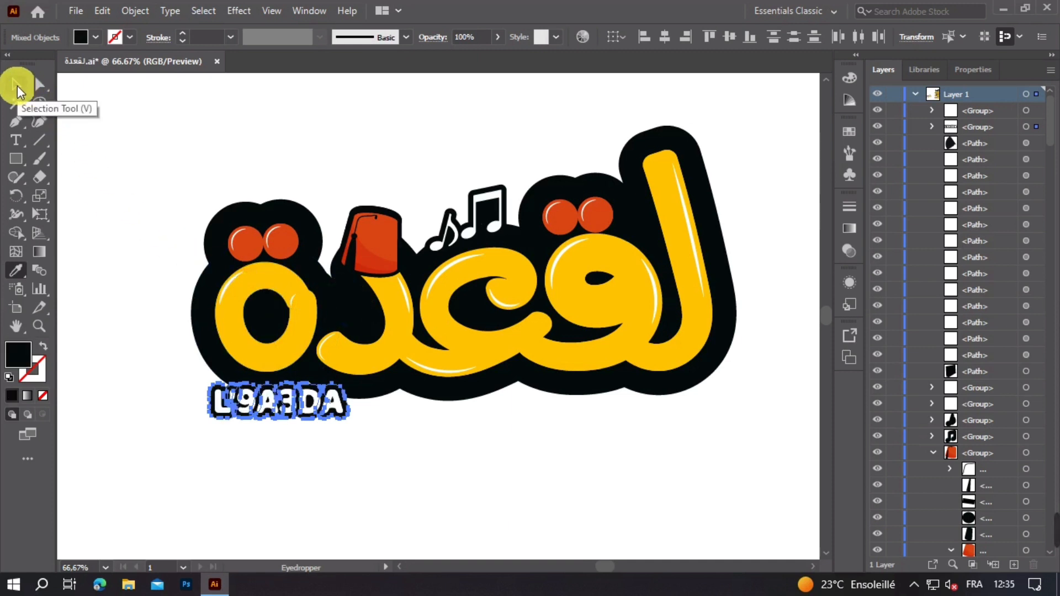
click(16, 87)
click(205, 398)
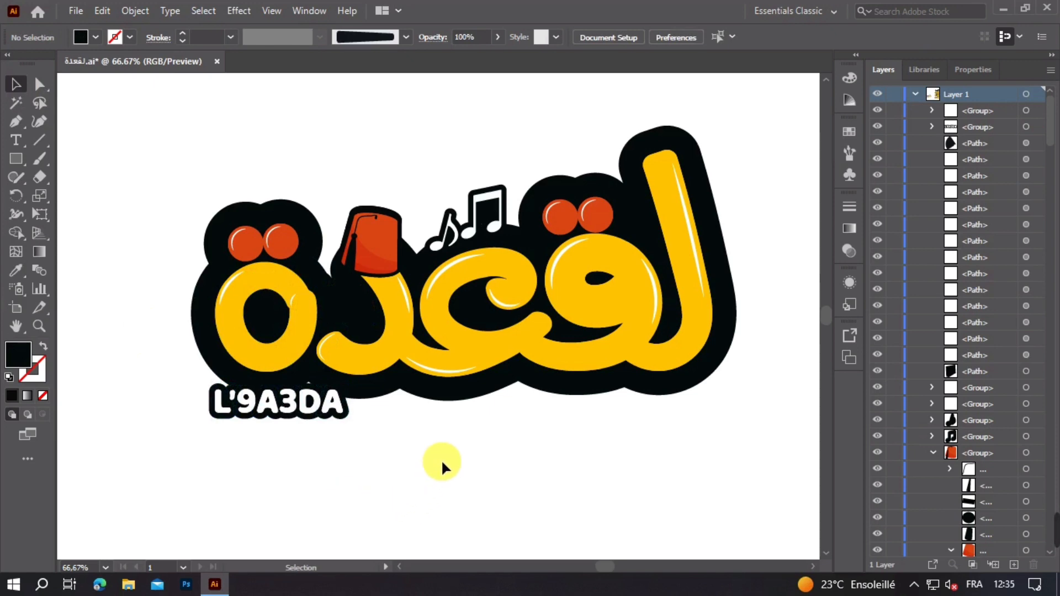
- Draw a closed black Pen tool shape over the small white gap above the D of L'9A3DA, and deselect it
key(ctrl+minus)
key(ctrl+minus)
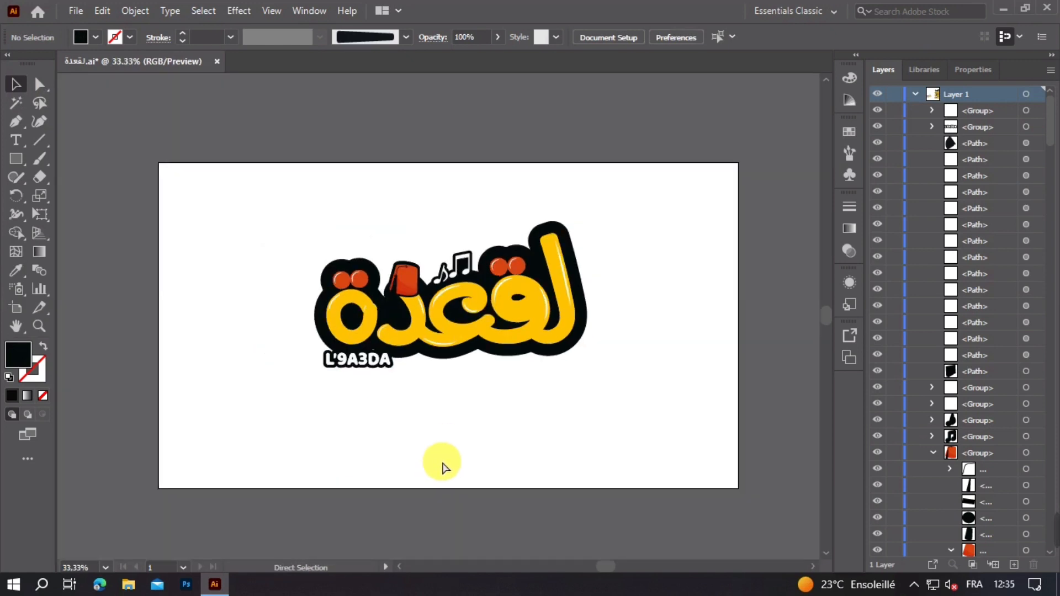
key(ctrl+plus)
key(ctrl+plus)
key(ctrl+plus)
drag(251, 447, 416, 342)
scroll(416, 345, up, 4)
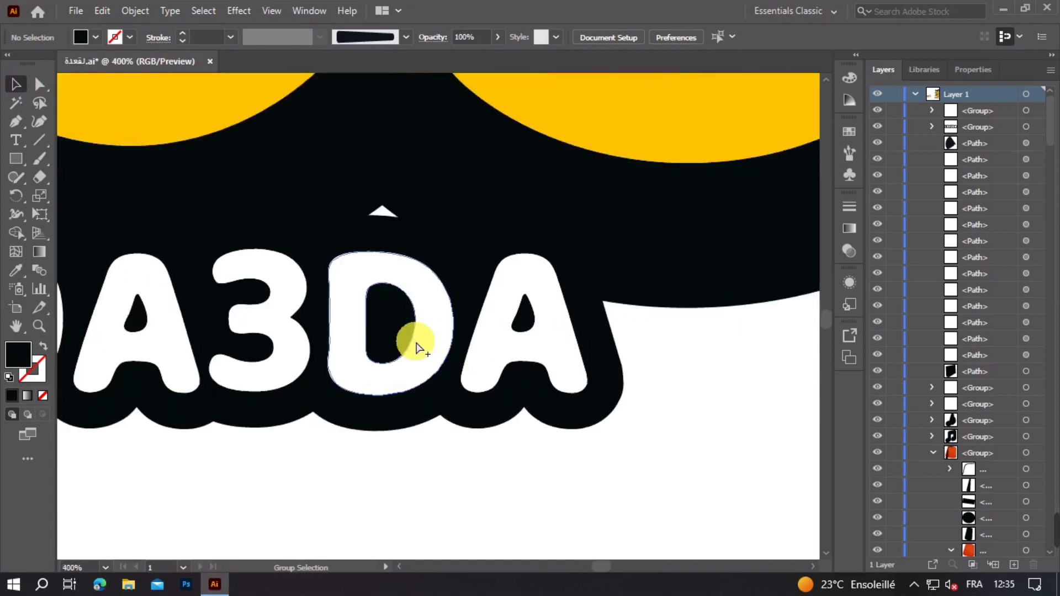
click(16, 122)
drag(364, 172, 327, 214)
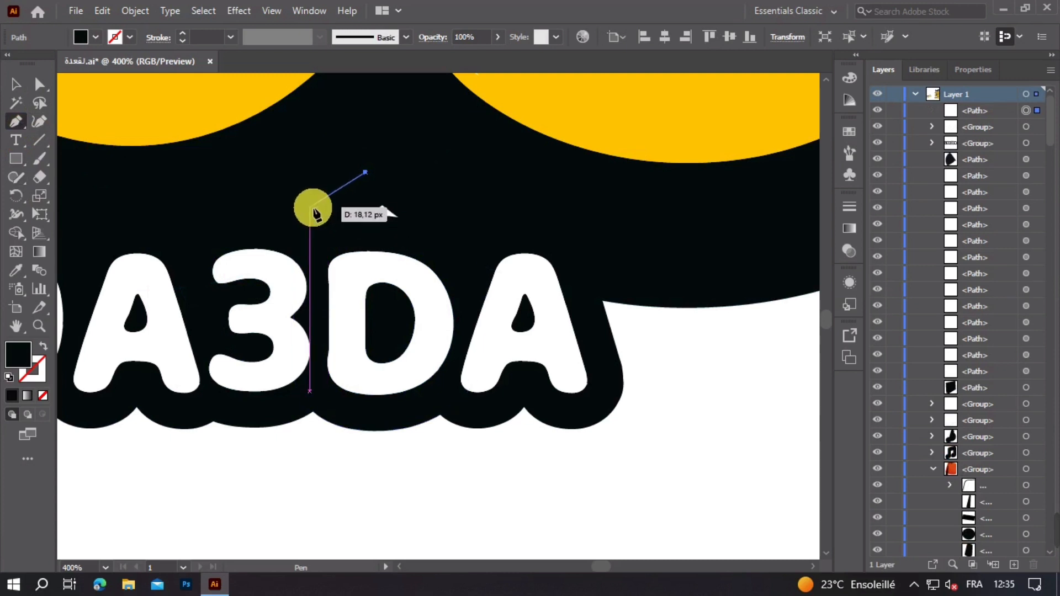
click(309, 207)
click(357, 240)
click(444, 239)
click(445, 159)
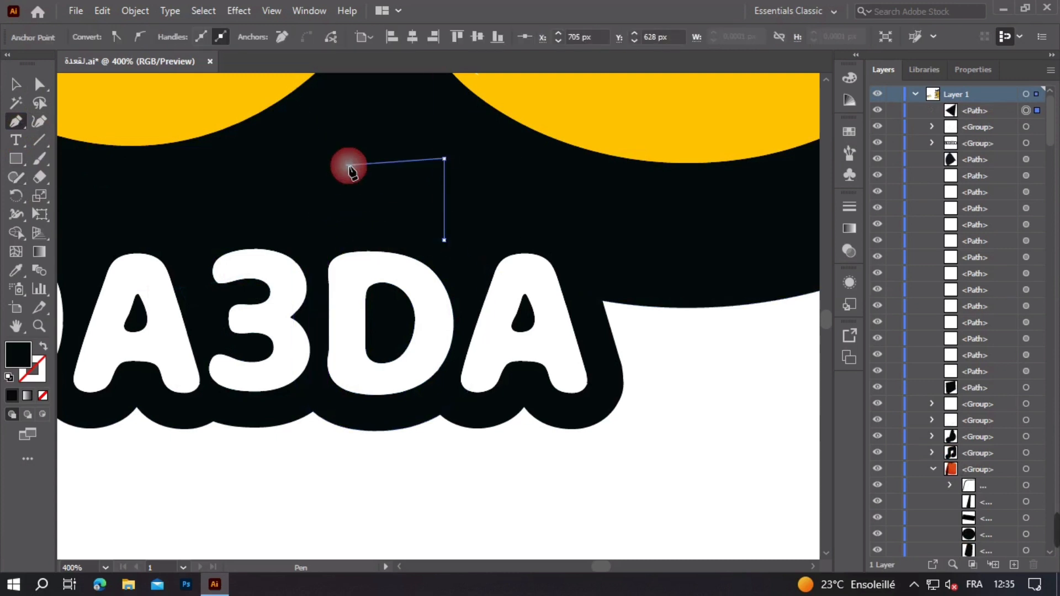
click(364, 172)
key(space)
drag(270, 230, 412, 359)
scroll(441, 265, down, 6)
key(space)
click(25, 91)
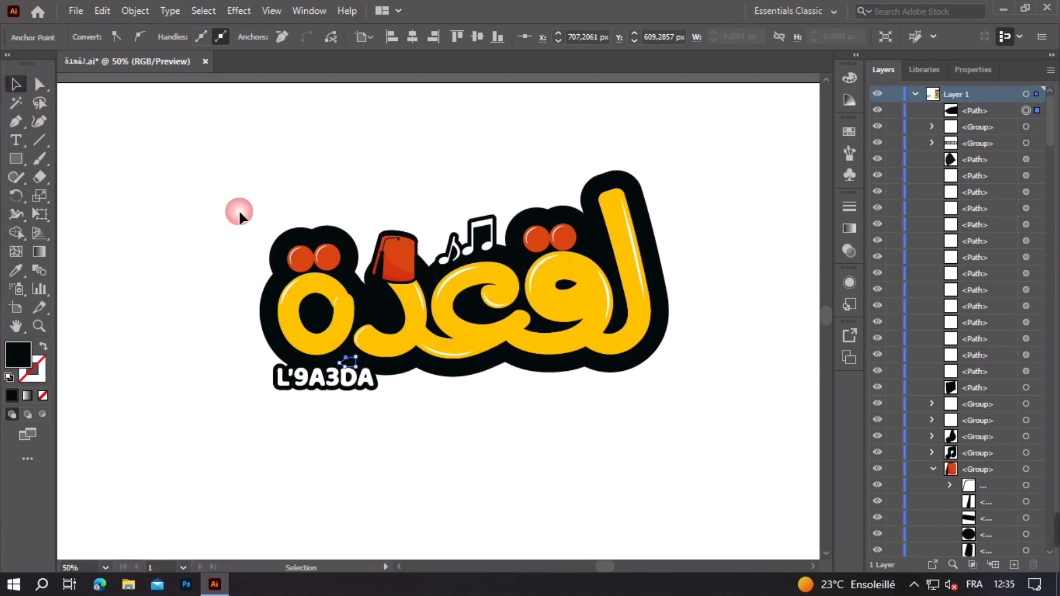
click(560, 502)
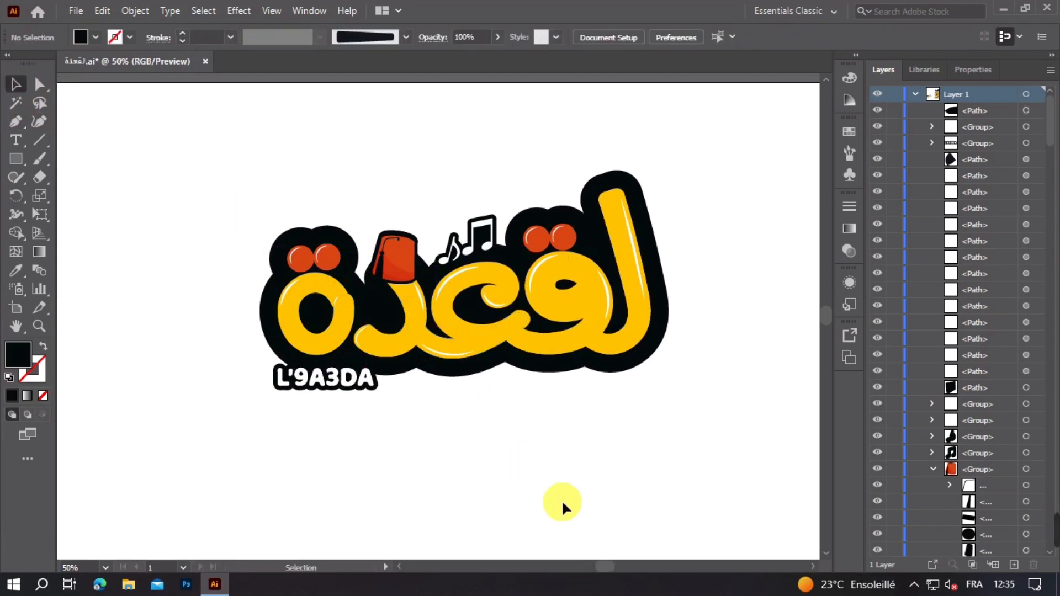
key(ctrl+minus)
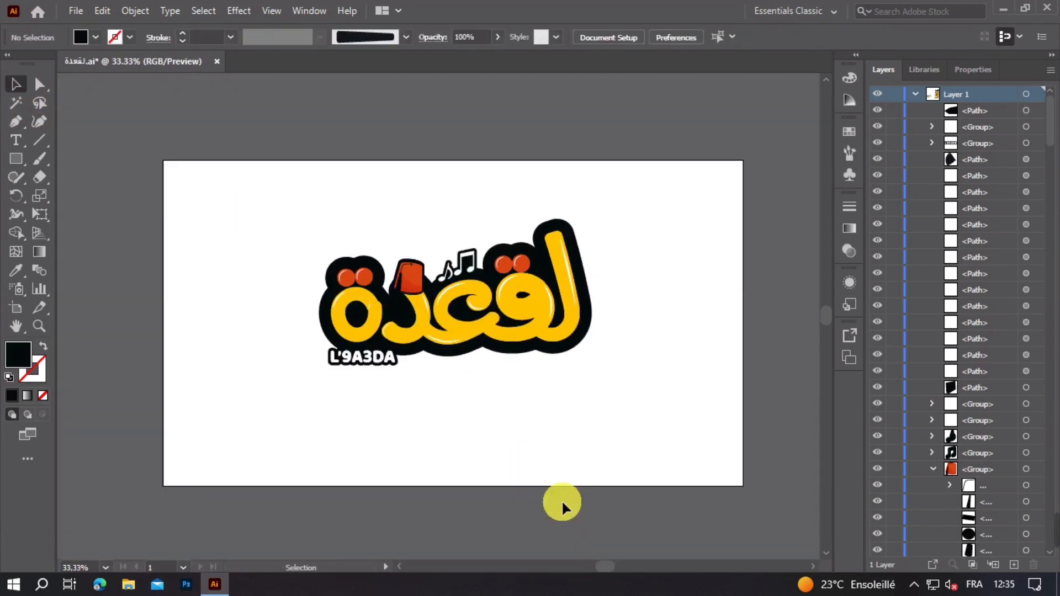
key(ctrl+plus)
key(ctrl+plus)
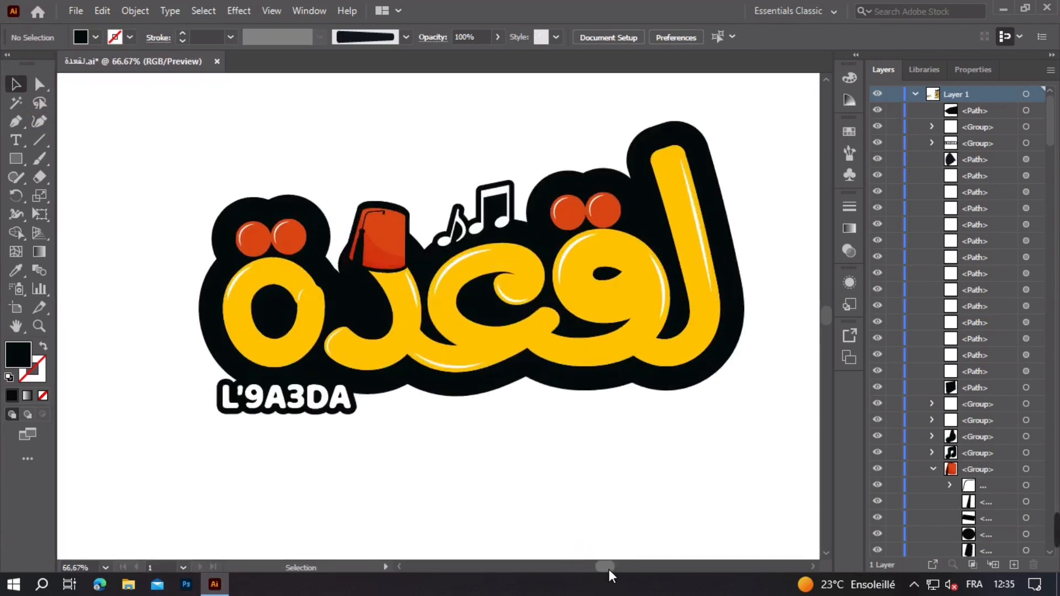
drag(608, 569, 604, 568)
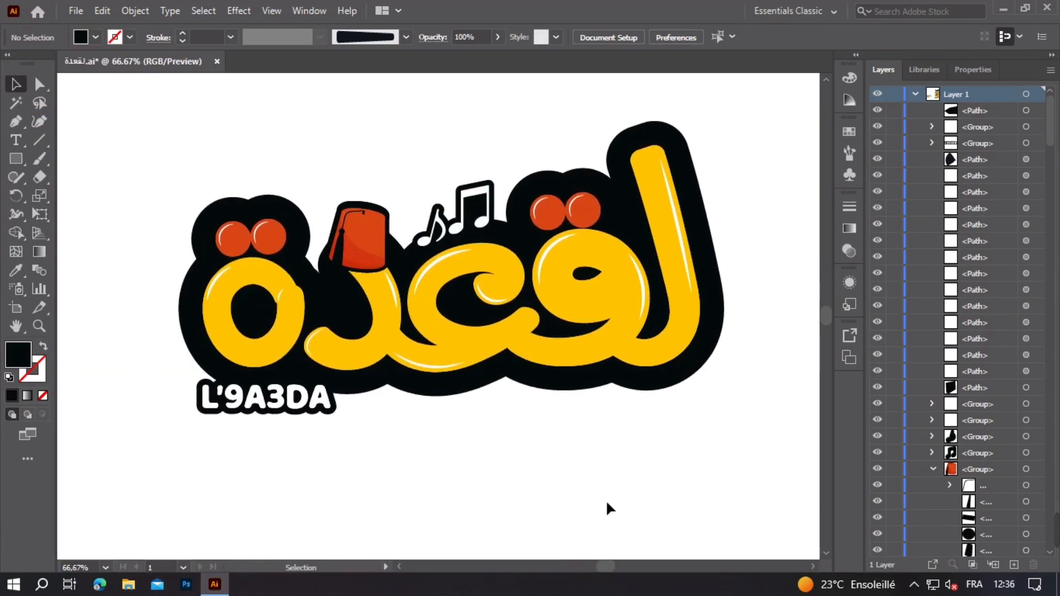
scroll(600, 464, up, 1)
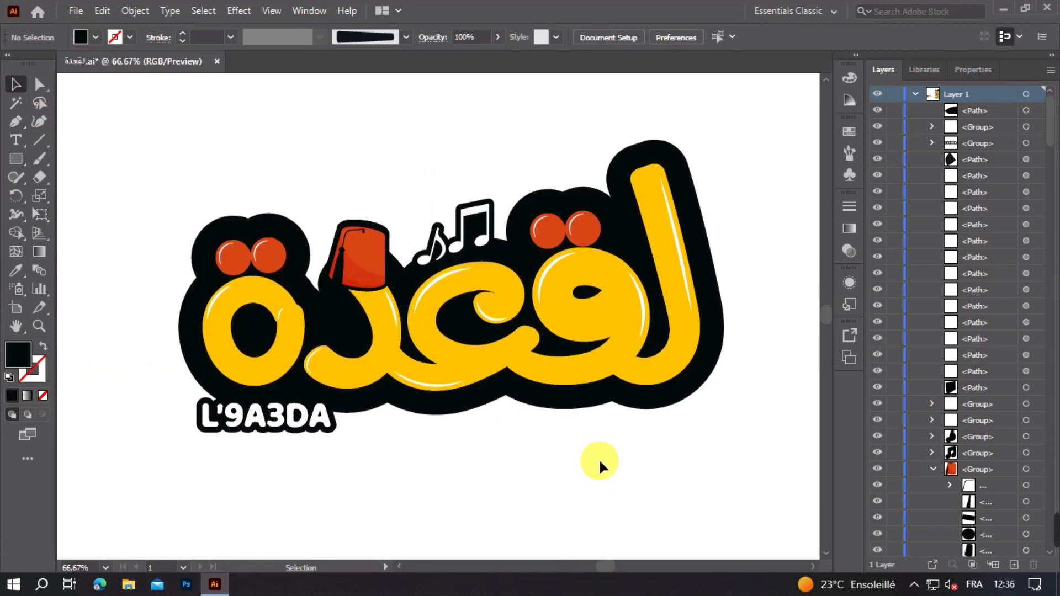